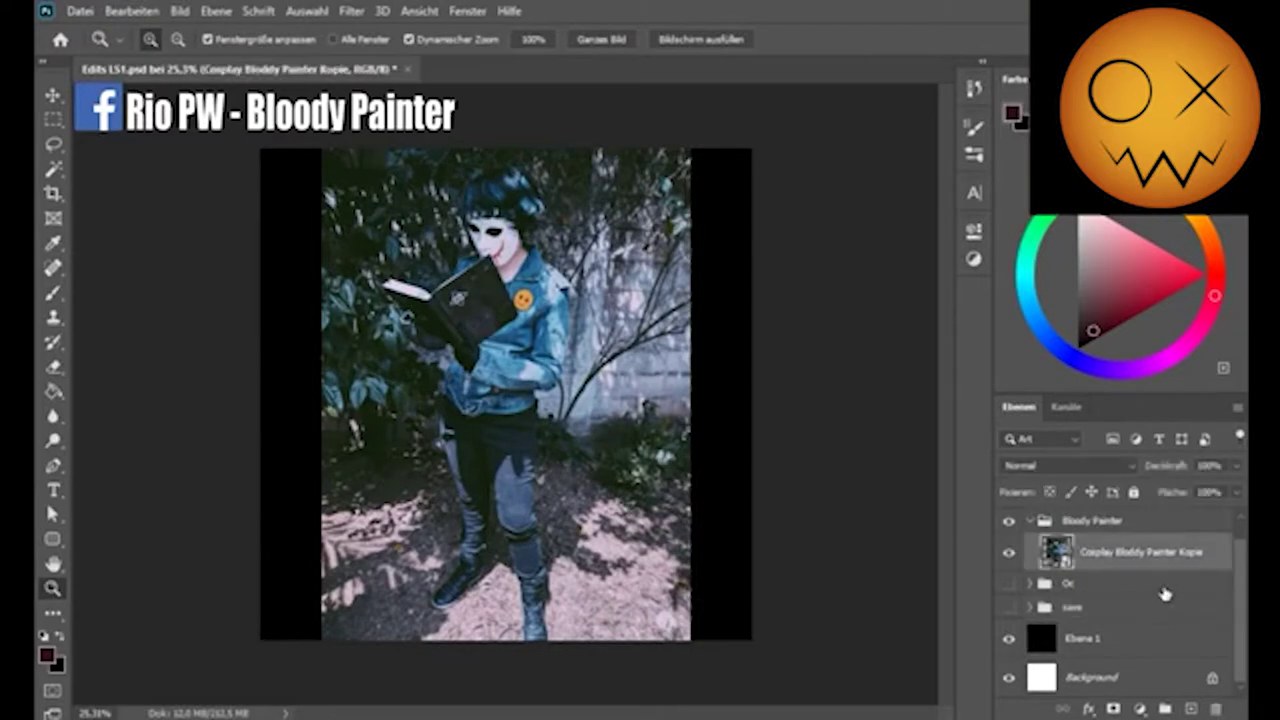
Lasso-select around the masked painter in the garden photo
{"action": "key", "text": "w"}
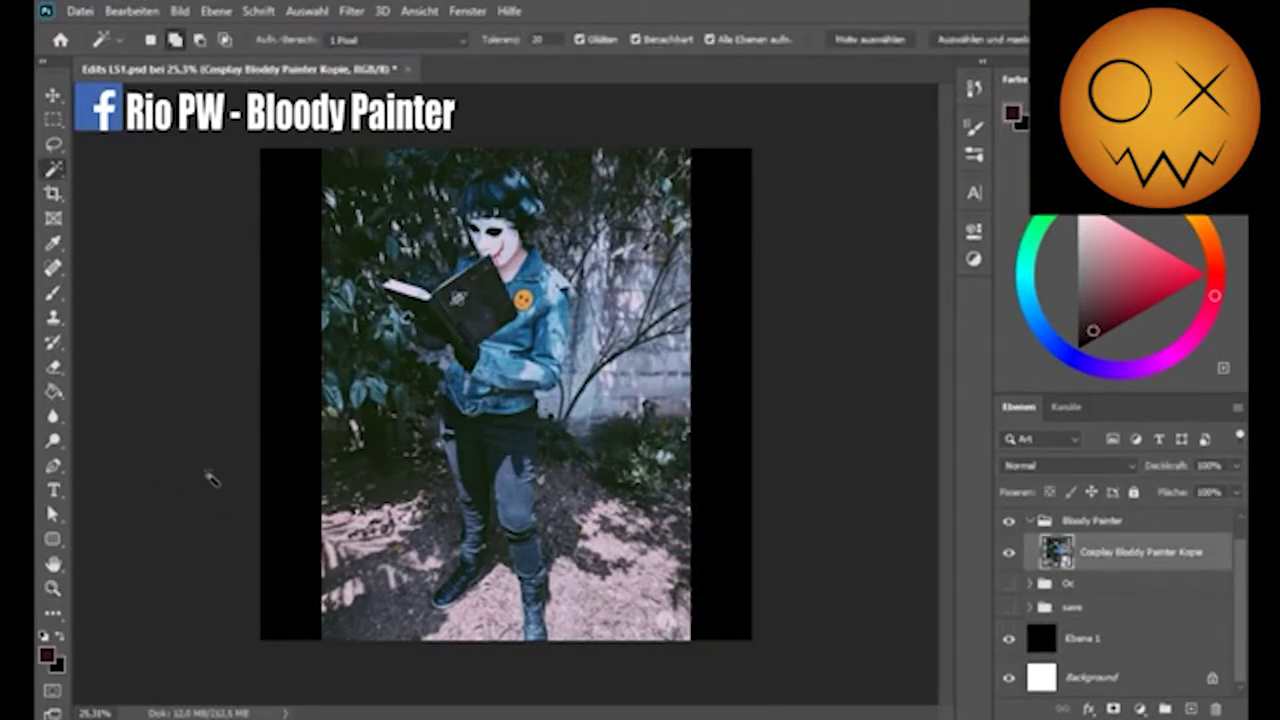
{"action": "key", "text": "l"}
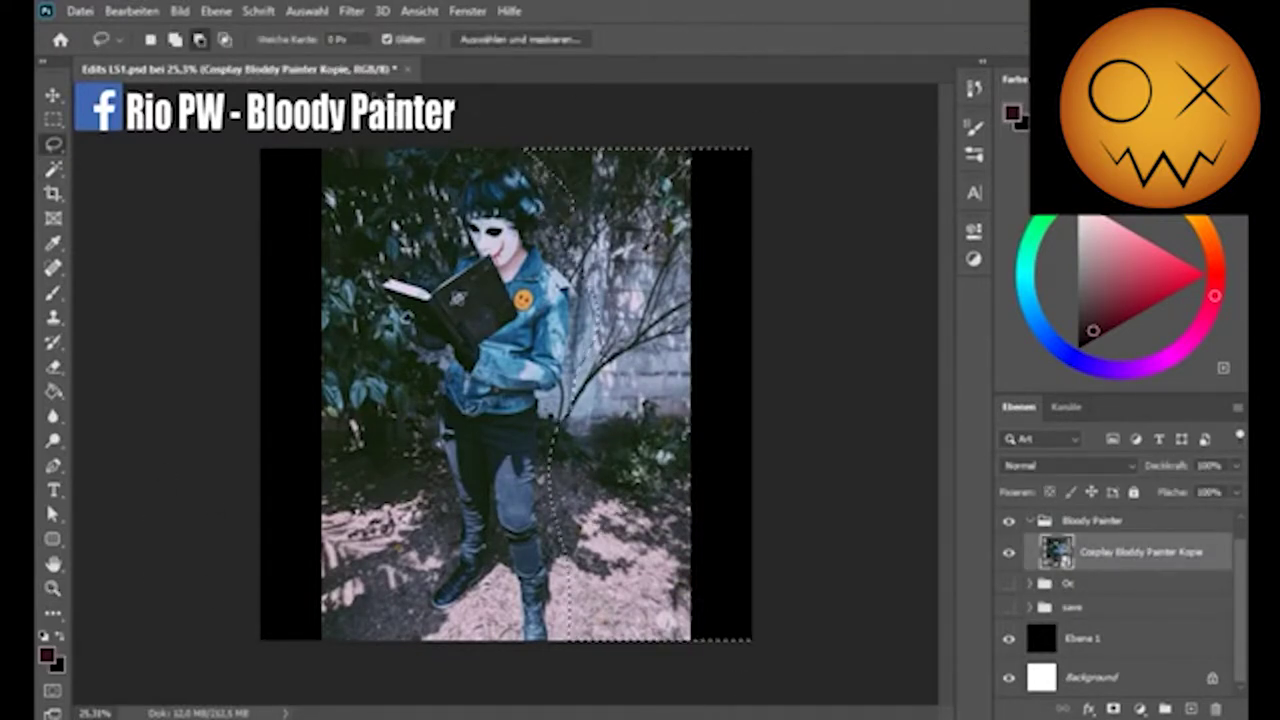
{"action": "left_click_drag", "start_coordinate": [440, 160], "coordinate": [571, 178]}
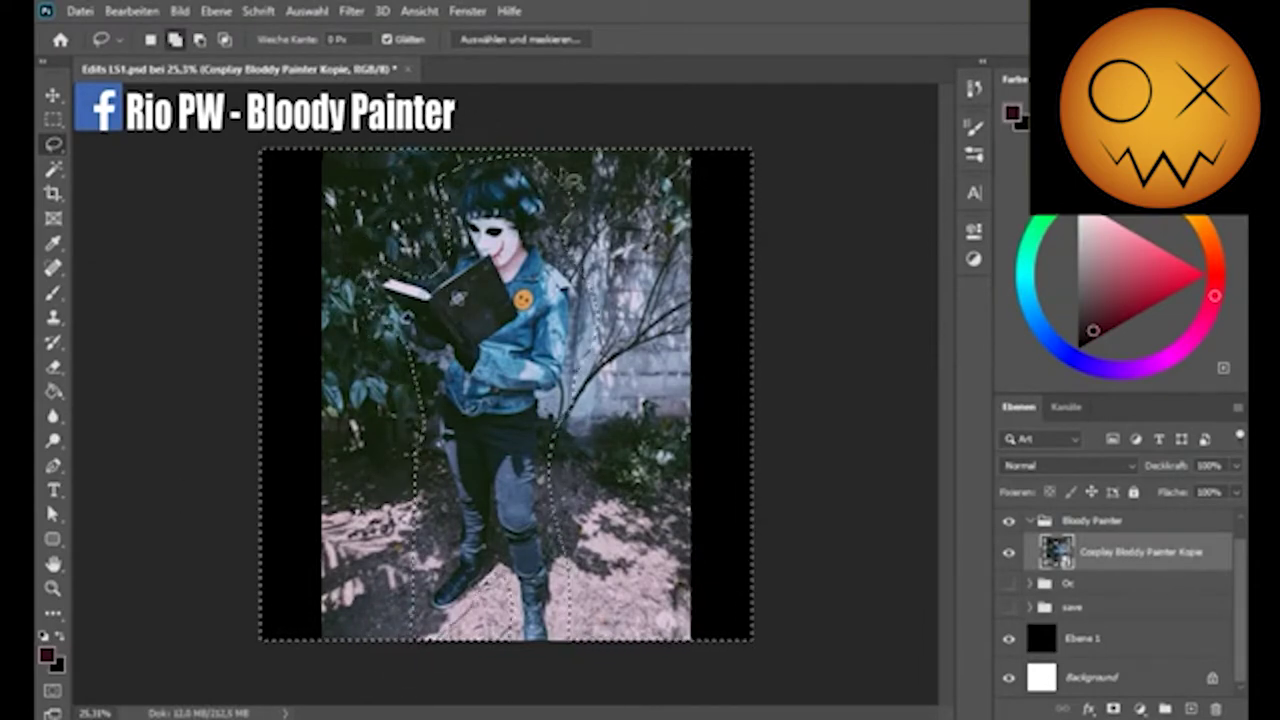
Mask out the background behind the painter and zoom to 100% on the boots
{"action": "left_click", "coordinate": [1113, 708]}
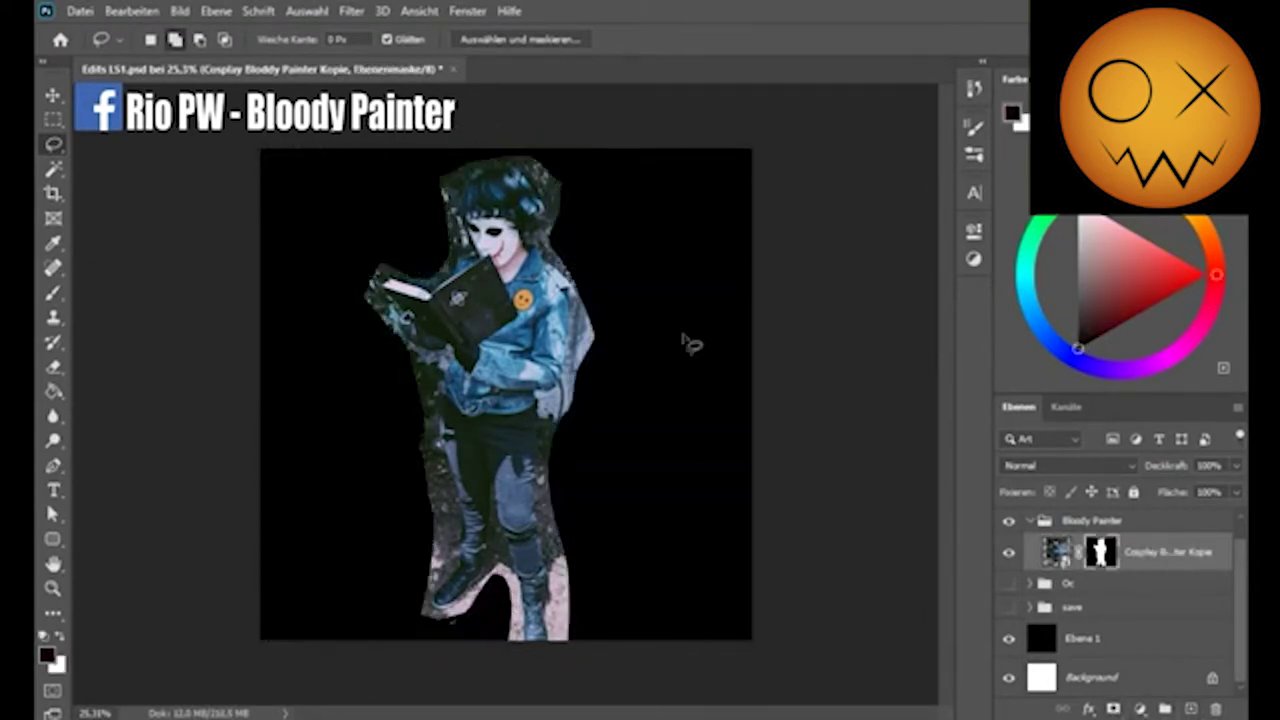
{"action": "key", "text": "w"}
{"action": "key", "text": "z"}
{"action": "left_click", "coordinate": [531, 485]}
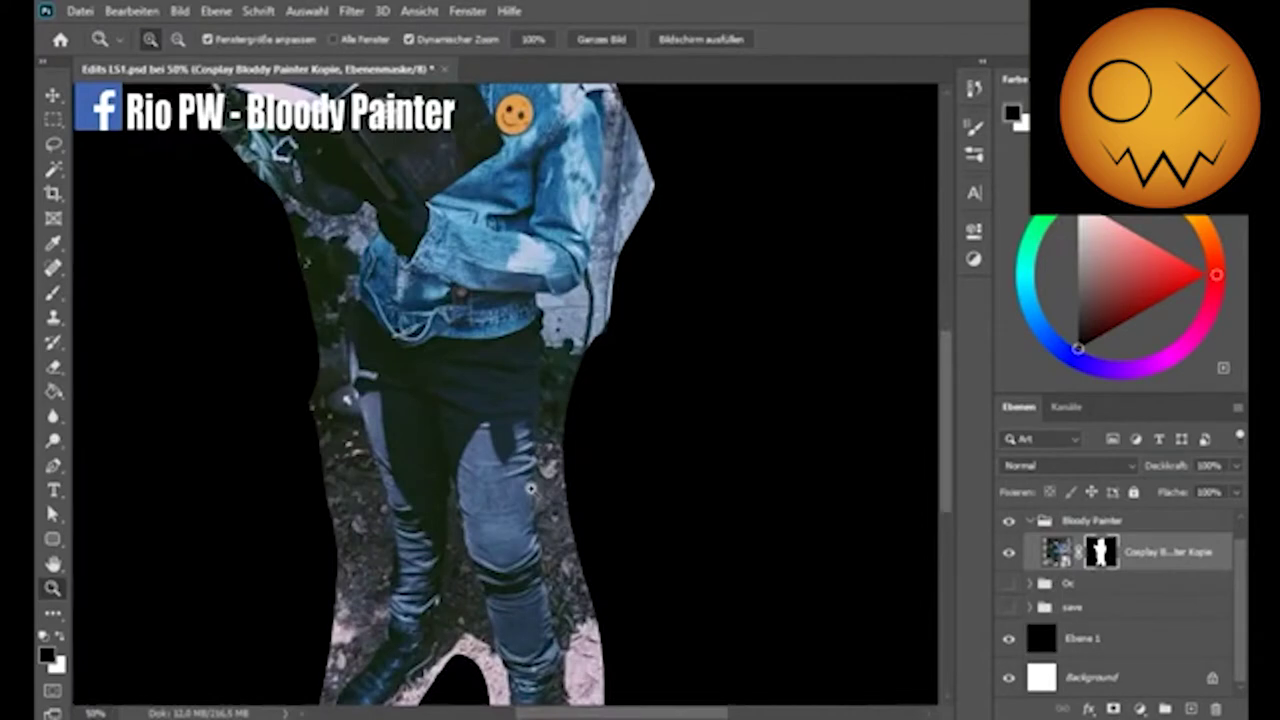
{"action": "scroll", "coordinate": [585, 508], "scroll_direction": "down", "scroll_amount": 5}
{"action": "key", "text": "b"}
{"action": "key", "text": "ctrl+1"}
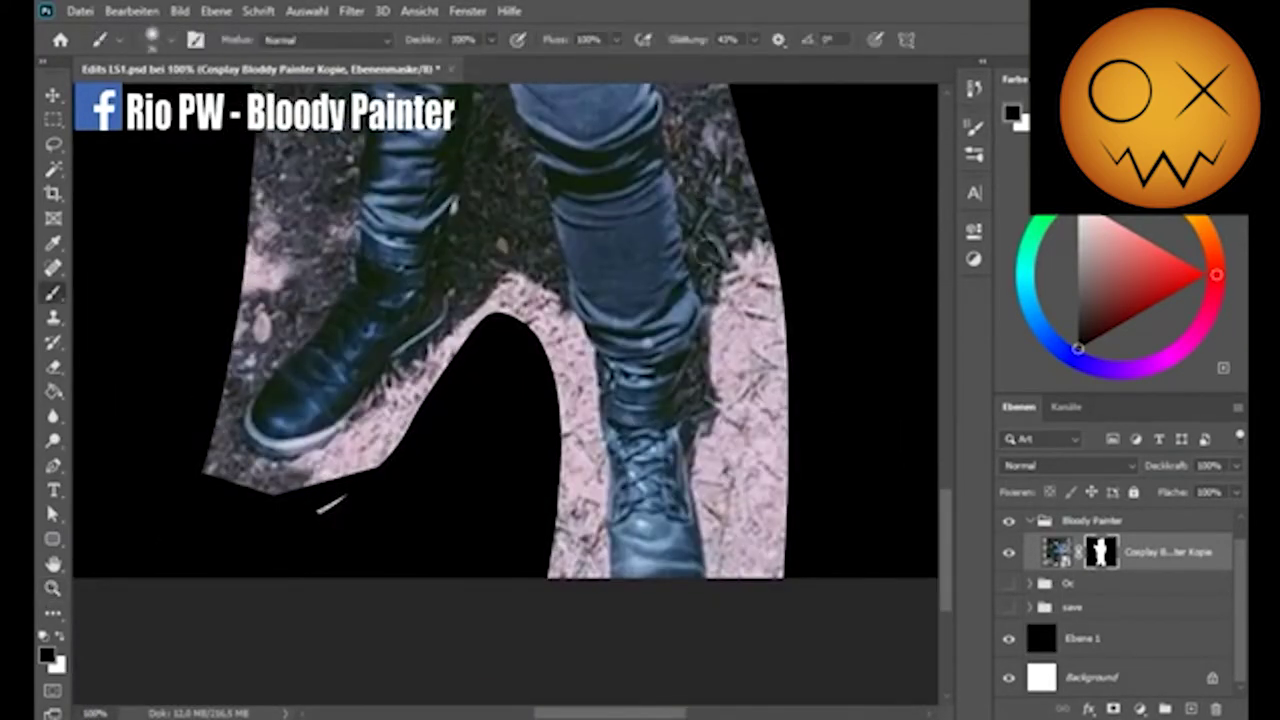
{"action": "key", "text": "x"}
{"action": "key", "text": "w"}
Apply the painter layer's mask permanently to the layer
{"action": "left_click", "coordinate": [1057, 552]}
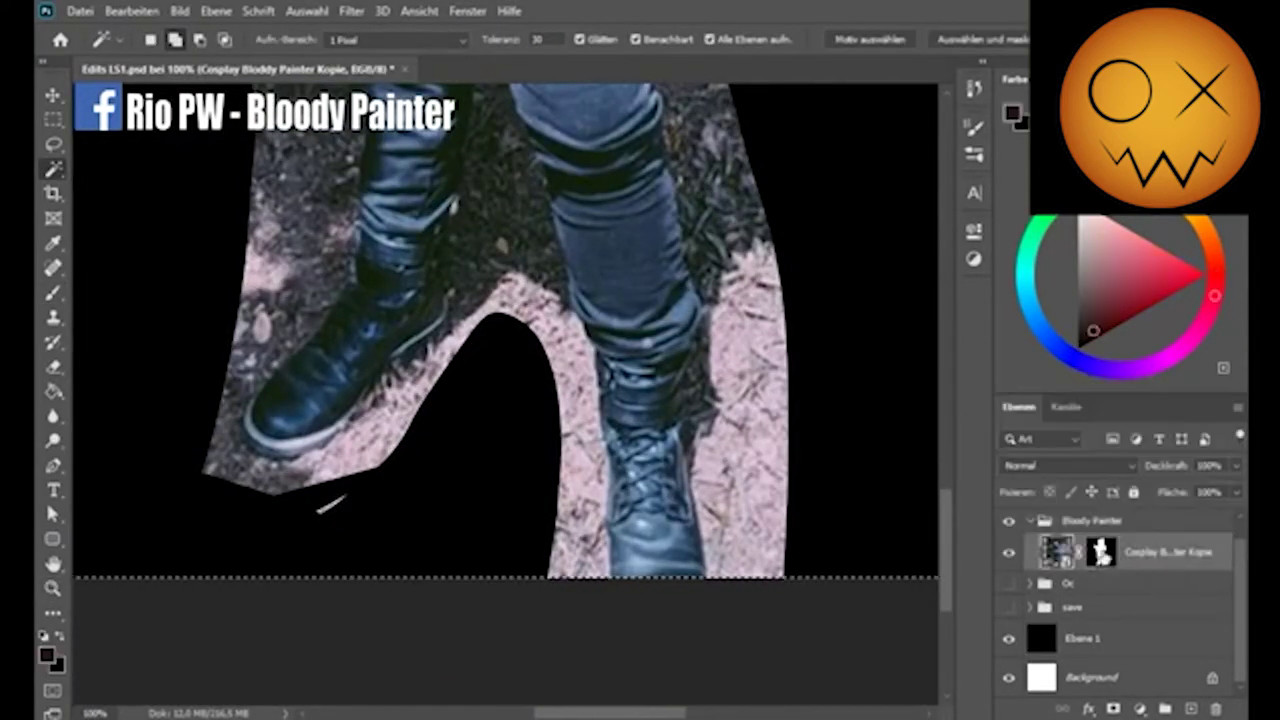
{"action": "right_click", "coordinate": [1057, 552]}
{"action": "left_click", "coordinate": [1014, 580]}
Background-erase the ground beside the right boot at 80% tolerance
{"action": "left_click", "coordinate": [53, 366]}
{"action": "left_click", "coordinate": [185, 385]}
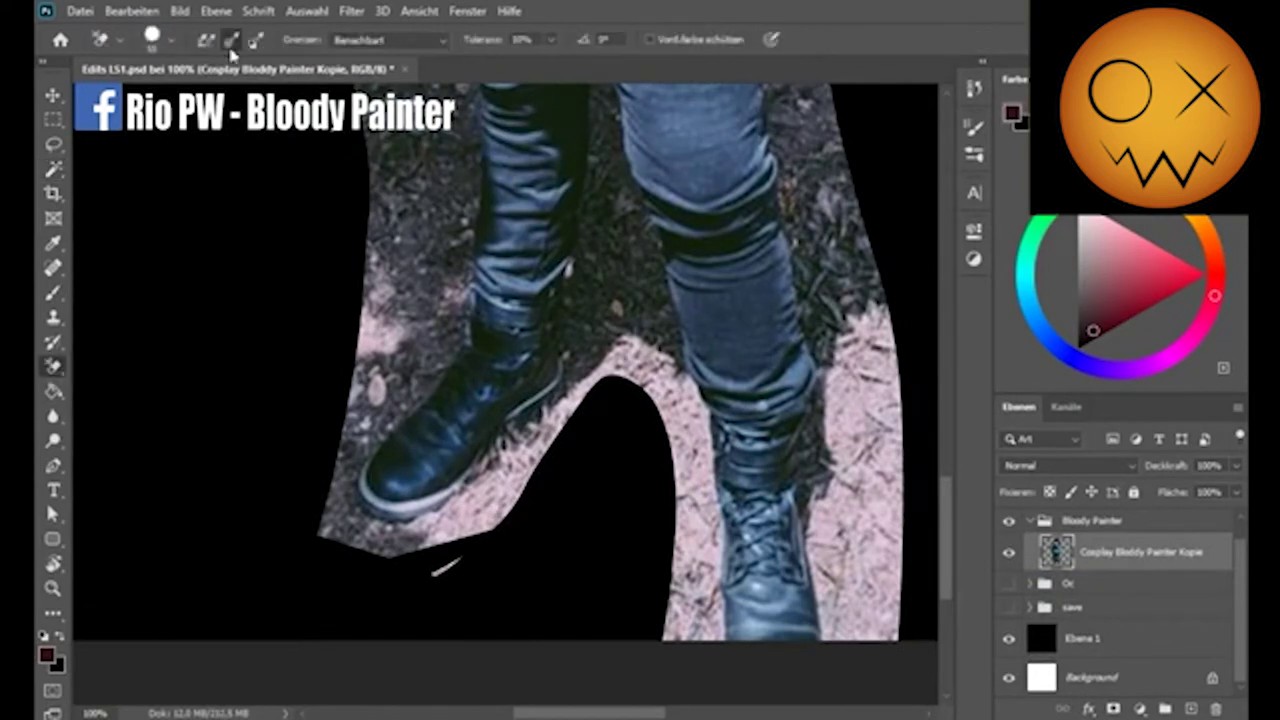
{"action": "left_click_drag", "start_coordinate": [702, 545], "coordinate": [672, 403]}
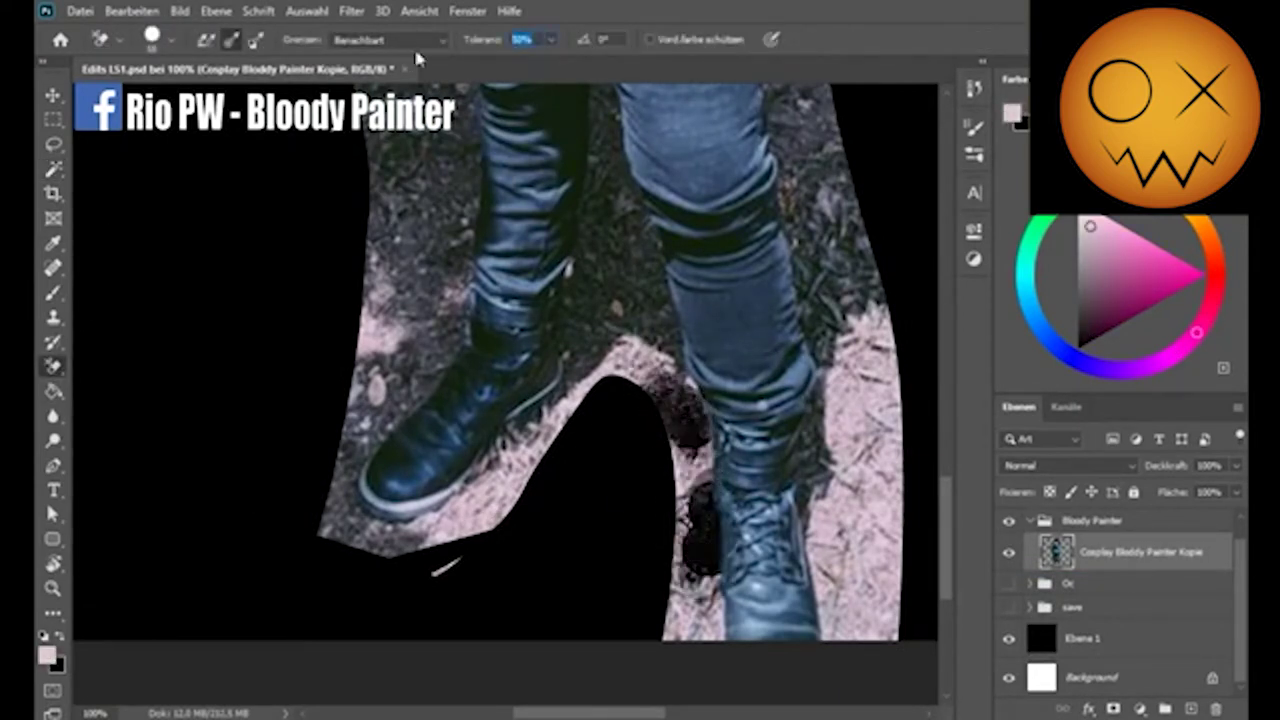
{"action": "key", "text": "8"}
{"action": "mouse_move", "coordinate": [690, 590]}
{"action": "left_mouse_down"}
{"action": "mouse_move", "coordinate": [677, 423]}
{"action": "mouse_move", "coordinate": [629, 271]}
{"action": "left_mouse_up"}
{"action": "key", "text": "ctrl+z"}
{"action": "scroll", "coordinate": [726, 427], "scroll_direction": "down", "scroll_amount": 3}
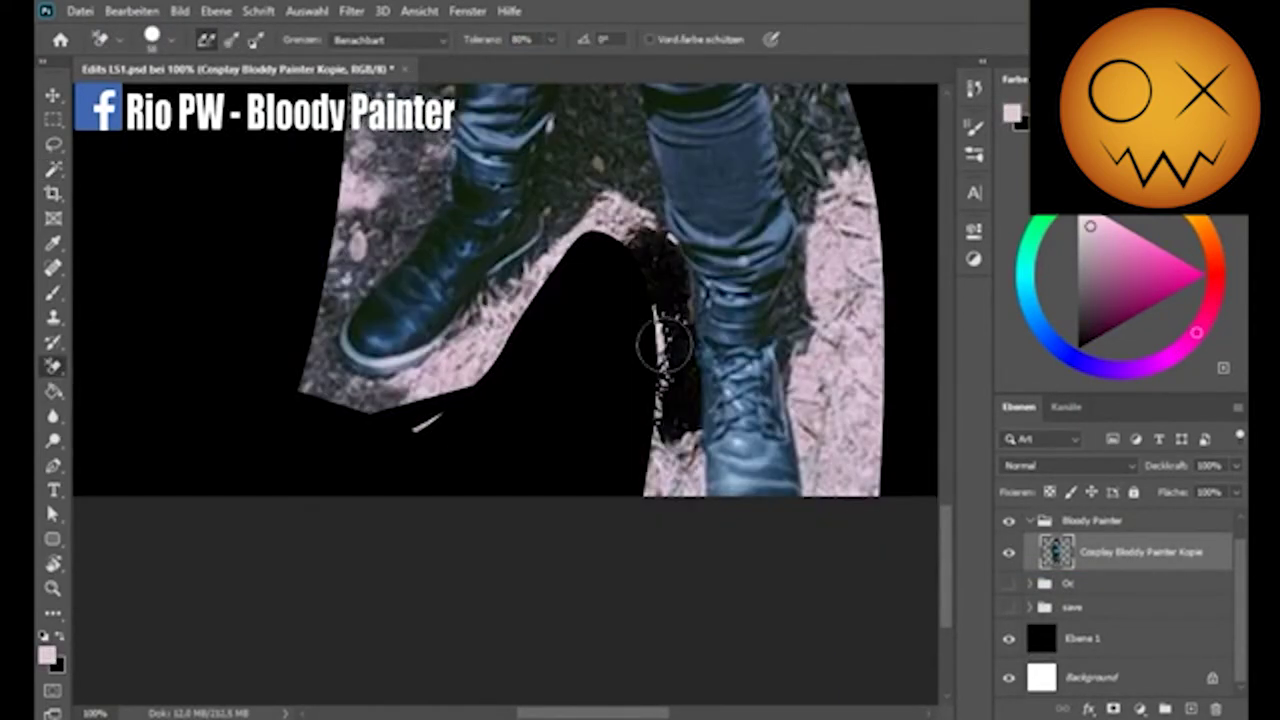
{"action": "left_click_drag", "start_coordinate": [640, 237], "coordinate": [675, 277]}
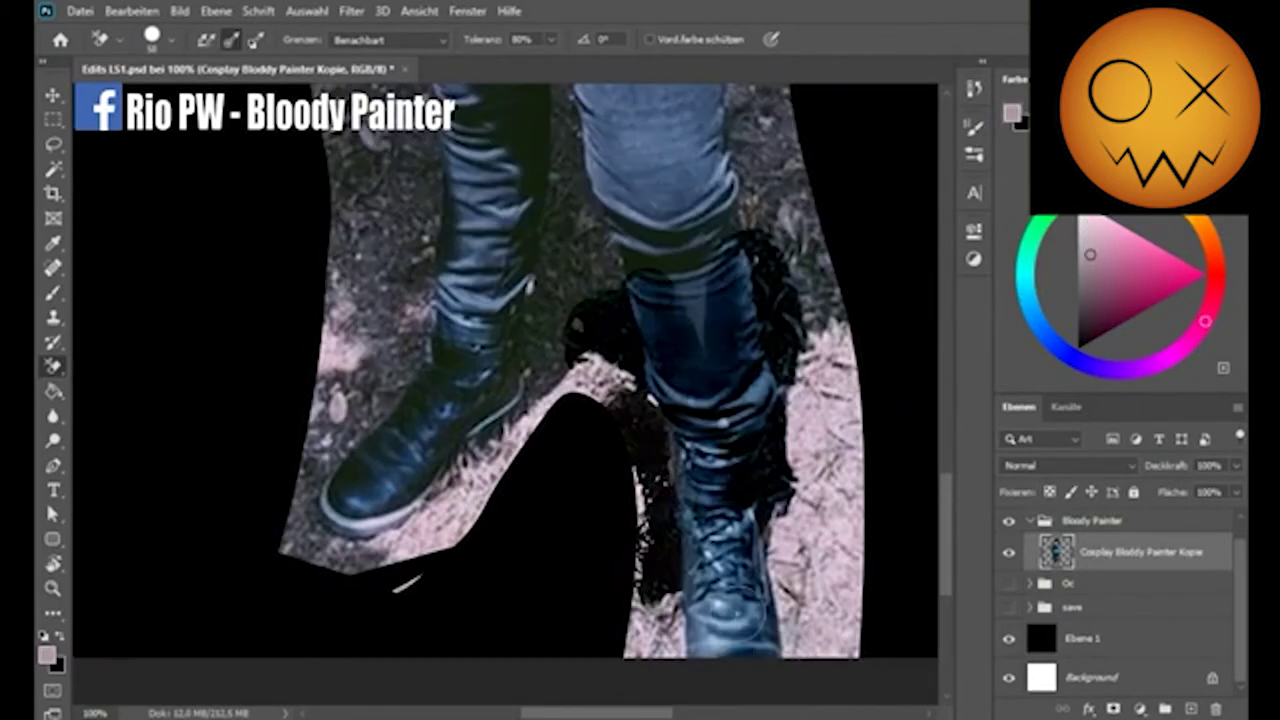
Add a new layer mask and fill the gap between the boots with black
{"action": "left_click", "coordinate": [1113, 710]}
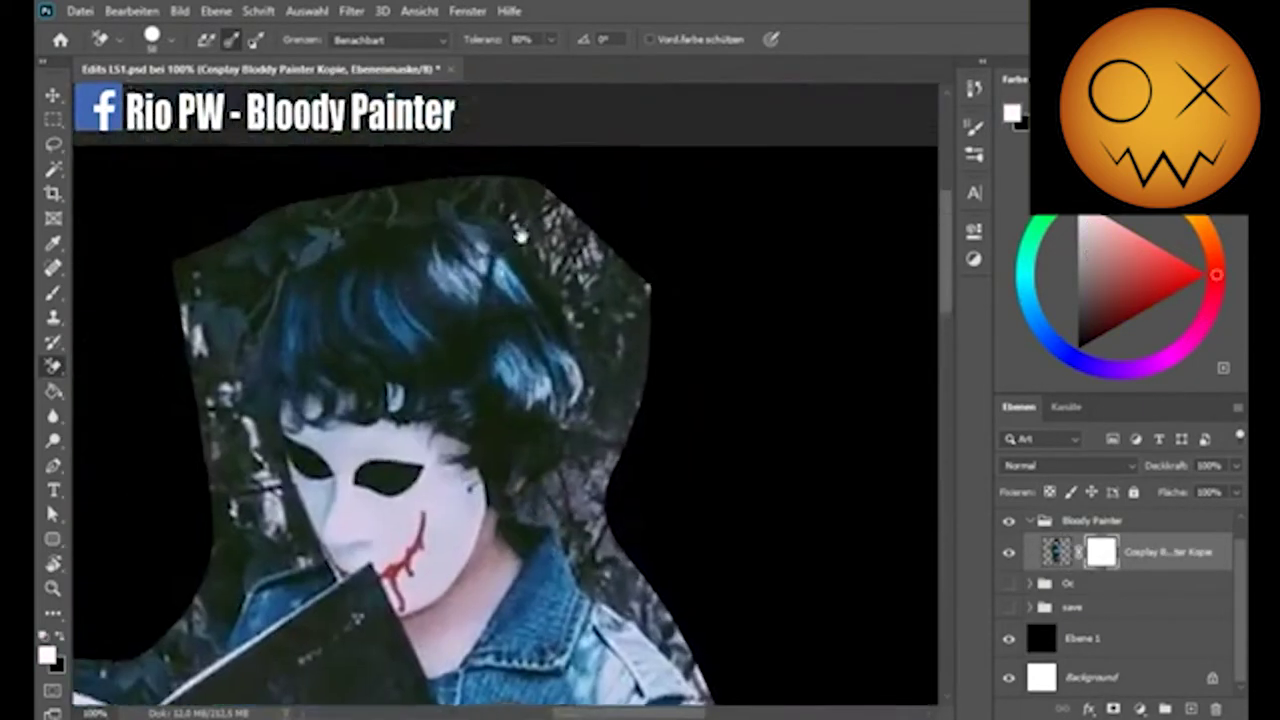
{"action": "key", "text": "shift+e"}
{"action": "key", "text": "l"}
{"action": "scroll", "coordinate": [463, 363], "scroll_direction": "left", "scroll_amount": 3}
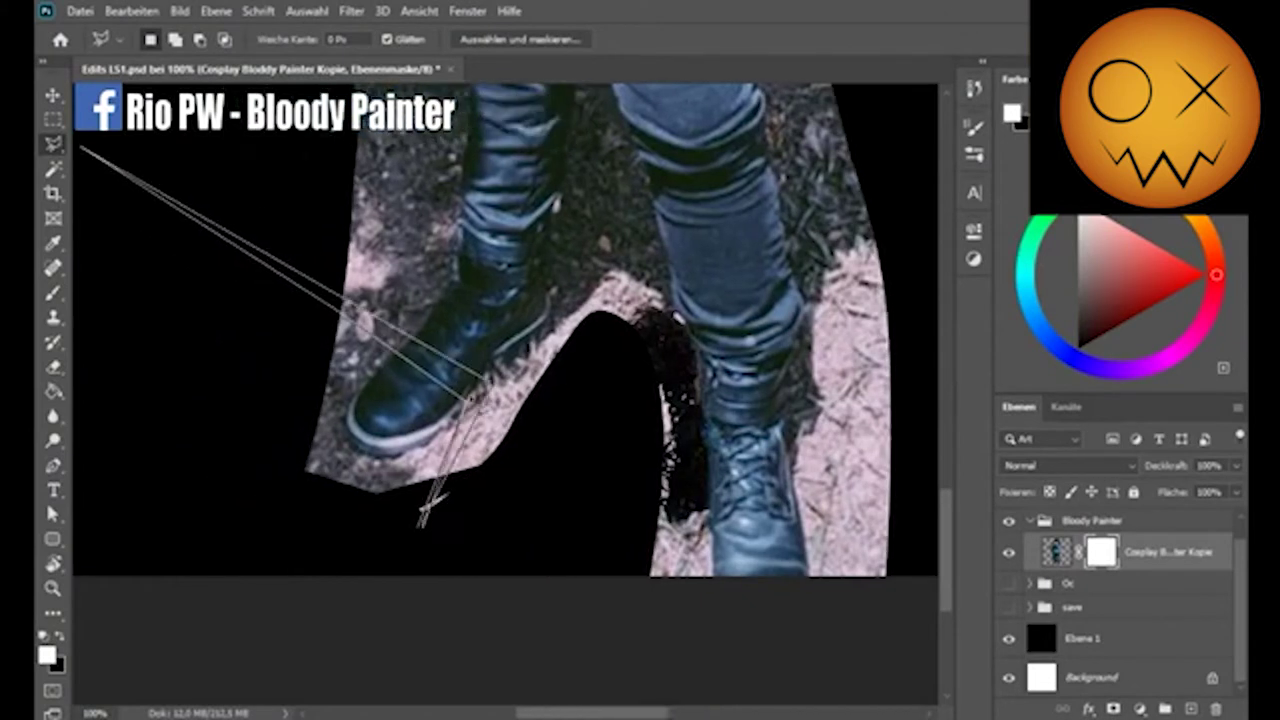
{"action": "double_click", "coordinate": [540, 515]}
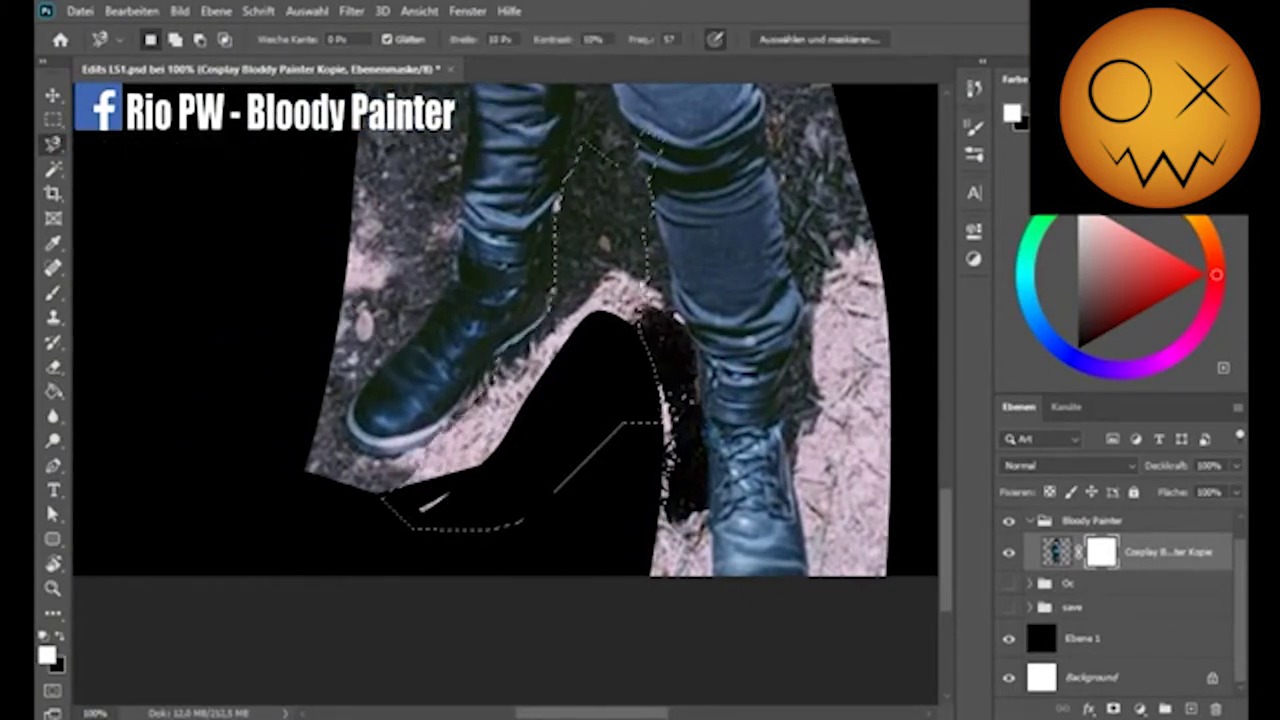
{"action": "key", "text": "shift+l"}
{"action": "key", "text": "b"}
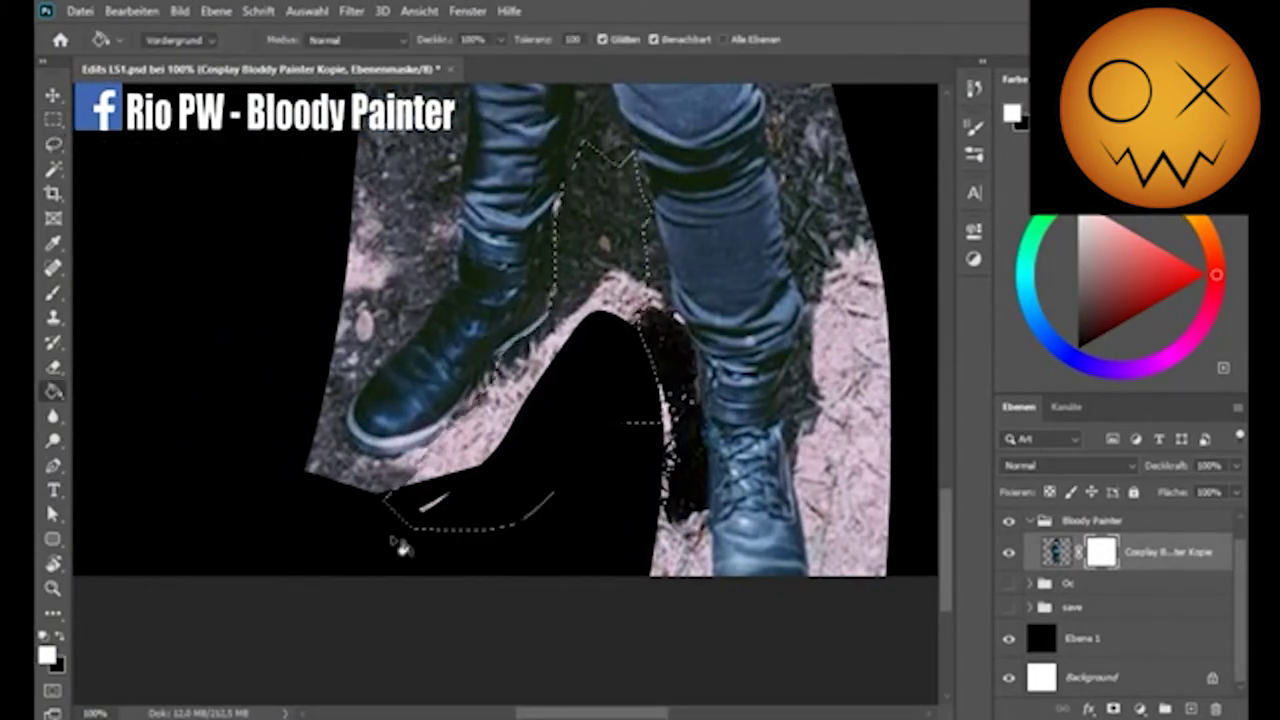
{"action": "key", "text": "x"}
{"action": "key", "text": "alt+BackSpace"}
{"action": "key", "text": "ctrl+d"}
Paint out the ground beside the left boot on the mask, then select Ebene 1
{"action": "right_click", "coordinate": [540, 365]}
{"action": "mouse_move", "coordinate": [440, 430]}
{"action": "left_mouse_down"}
{"action": "mouse_move", "coordinate": [357, 457]}
{"action": "mouse_move", "coordinate": [349, 477]}
{"action": "left_mouse_up"}
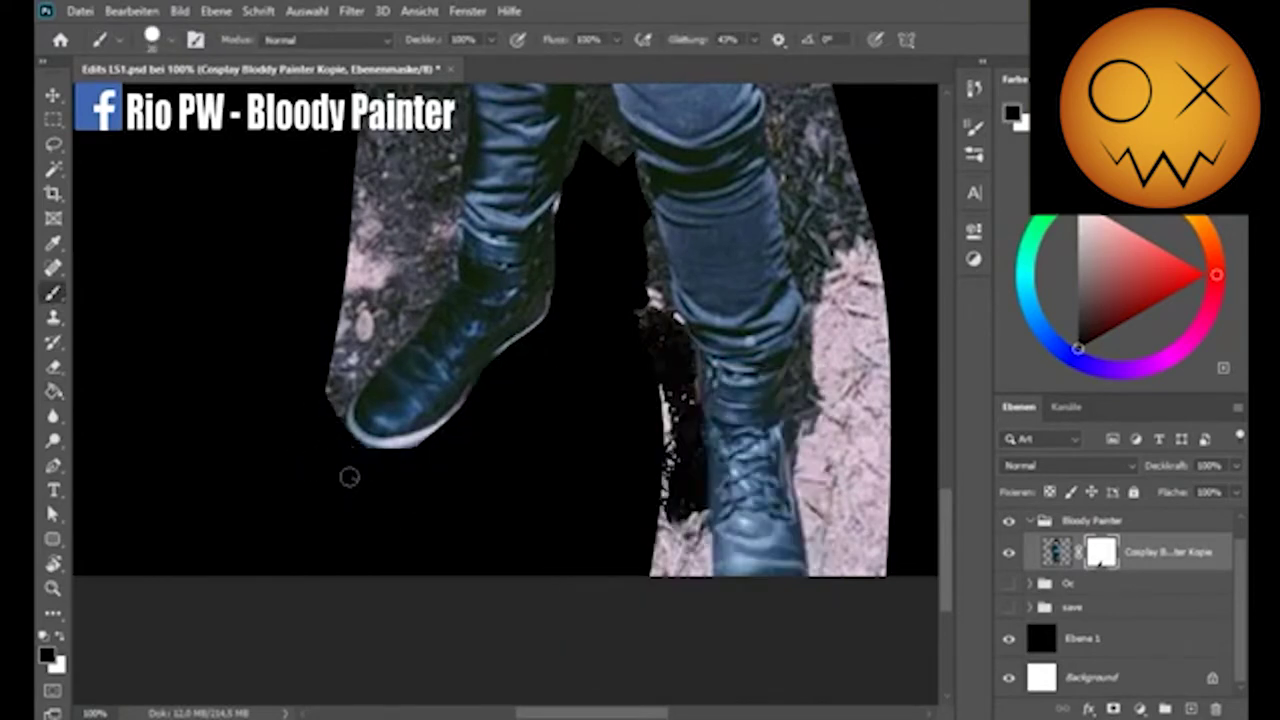
{"action": "scroll", "coordinate": [530, 384], "scroll_direction": "up", "scroll_amount": 5}
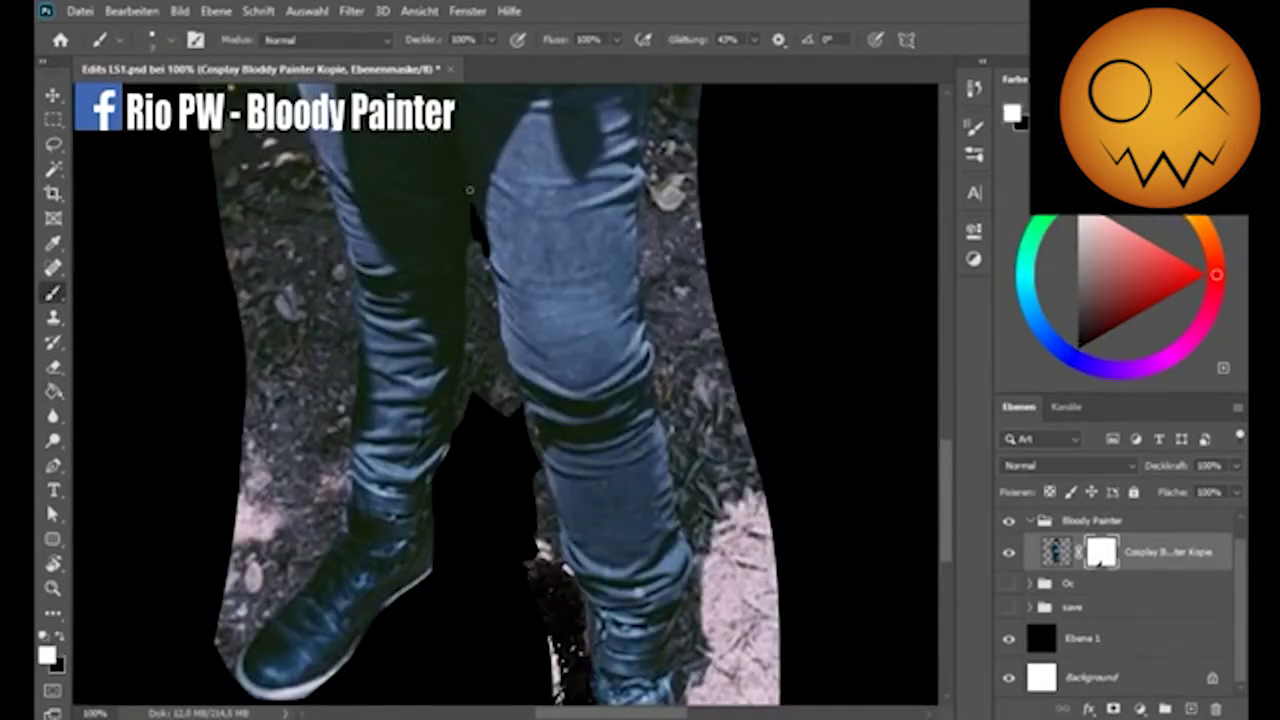
{"action": "left_click", "coordinate": [1083, 640]}
Fill the Ebene 1 backdrop with orange and ready a brush on the painter's mask
{"action": "key", "text": "g"}
{"action": "left_click", "coordinate": [463, 651]}
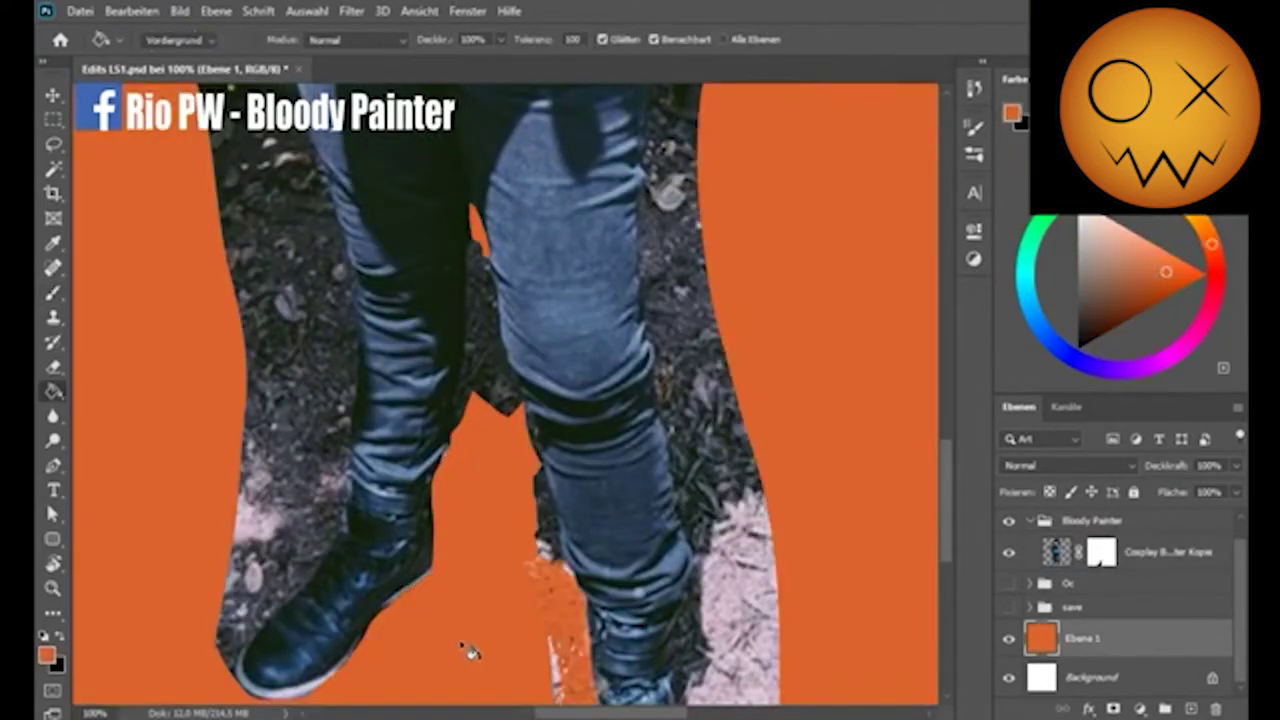
{"action": "left_click", "coordinate": [1101, 552]}
{"action": "key", "text": "b"}
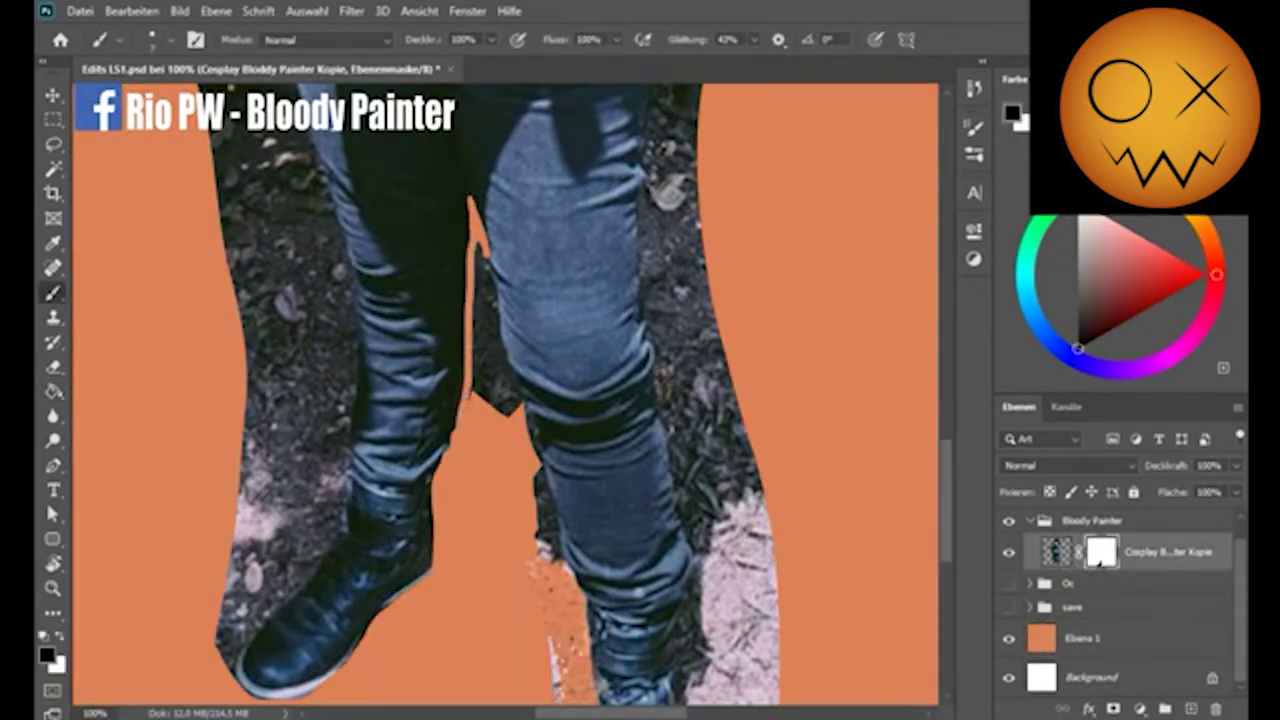
{"action": "right_click", "coordinate": [480, 298]}
{"action": "key", "text": "Return"}
Mask out the pink ground strip and leftover ground around the boots
{"action": "scroll", "coordinate": [505, 420], "scroll_direction": "down", "scroll_amount": 5}
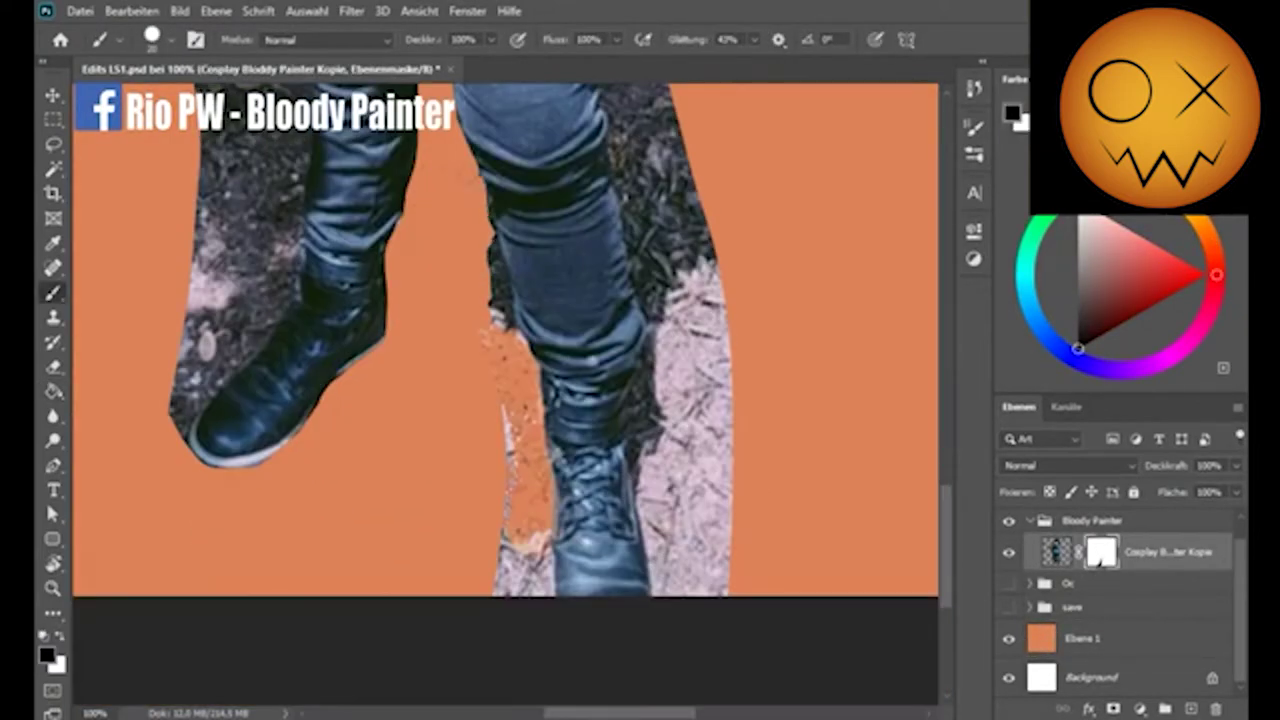
{"action": "scroll", "coordinate": [490, 305], "scroll_direction": "down", "scroll_amount": 3}
{"action": "scroll", "coordinate": [490, 305], "scroll_direction": "right", "scroll_amount": 3}
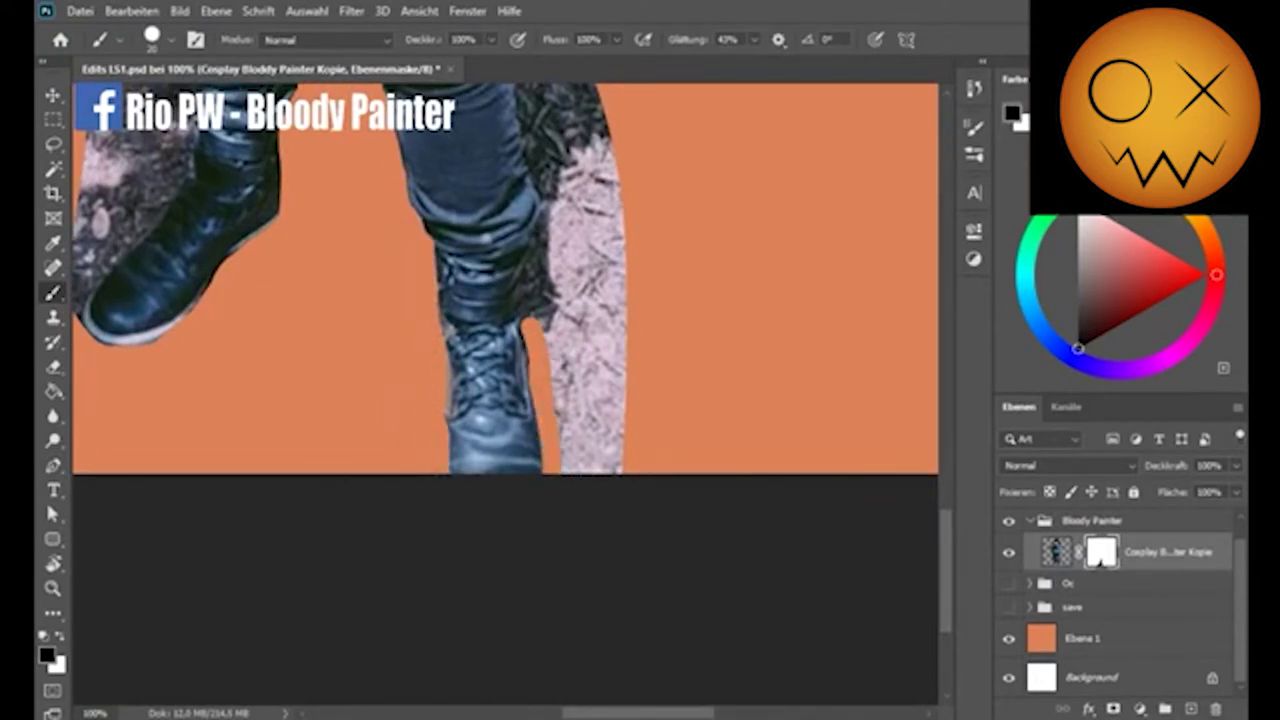
{"action": "left_click_drag", "start_coordinate": [565, 470], "coordinate": [590, 175]}
{"action": "scroll", "coordinate": [709, 526], "scroll_direction": "up", "scroll_amount": 5}
{"action": "left_click_drag", "start_coordinate": [538, 258], "coordinate": [540, 350]}
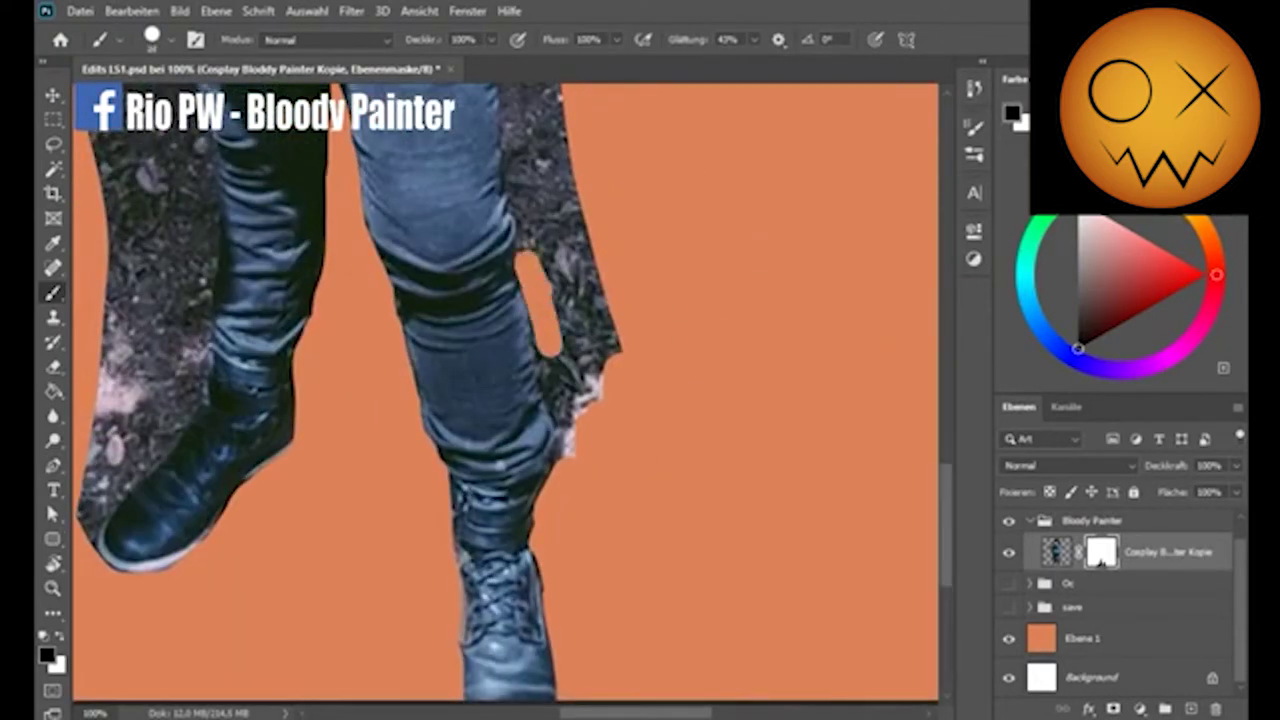
{"action": "left_click_drag", "start_coordinate": [525, 215], "coordinate": [600, 110]}
{"action": "scroll", "coordinate": [697, 491], "scroll_direction": "up", "scroll_amount": 3}
{"action": "scroll", "coordinate": [697, 491], "scroll_direction": "up", "scroll_amount": 3}
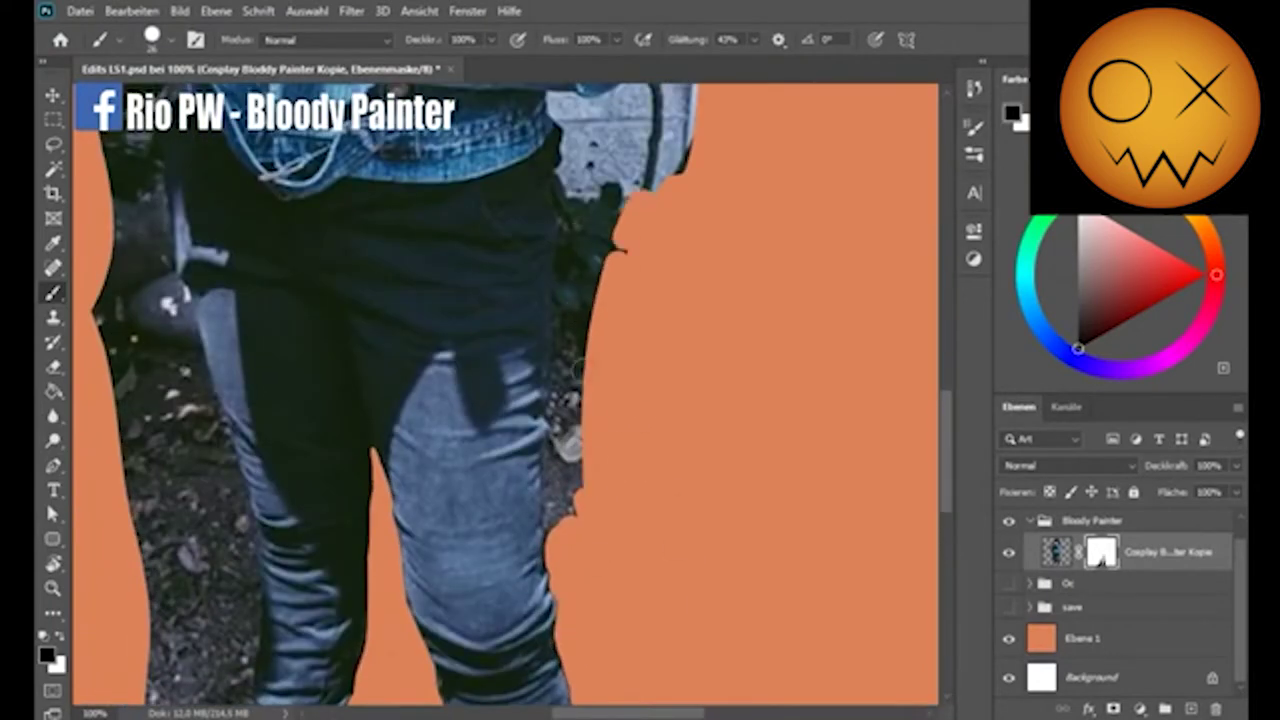
{"action": "left_click_drag", "start_coordinate": [575, 400], "coordinate": [610, 130]}
{"action": "scroll", "coordinate": [505, 395], "scroll_direction": "down", "scroll_amount": 2}
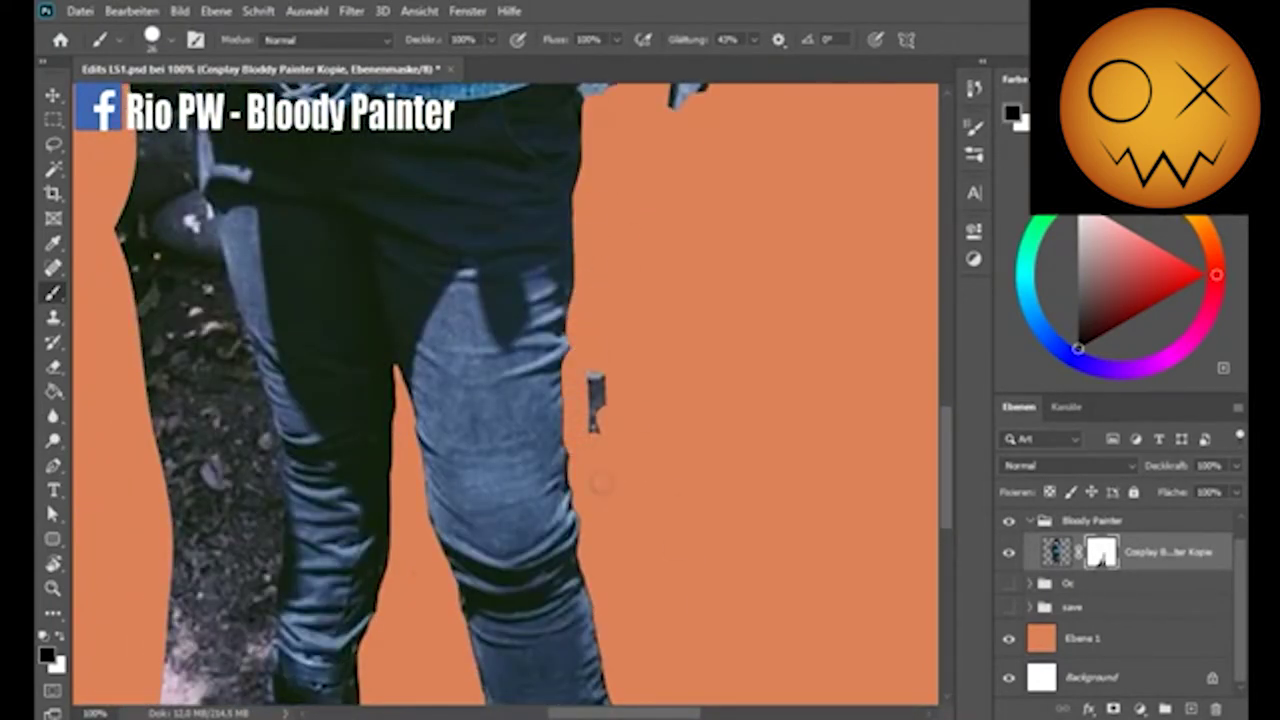
{"action": "scroll", "coordinate": [577, 432], "scroll_direction": "up", "scroll_amount": 3}
With a smaller brush, mask out the grey bits and spots beside the jacket
{"action": "right_click", "coordinate": [600, 356]}
{"action": "key", "text": "Escape"}
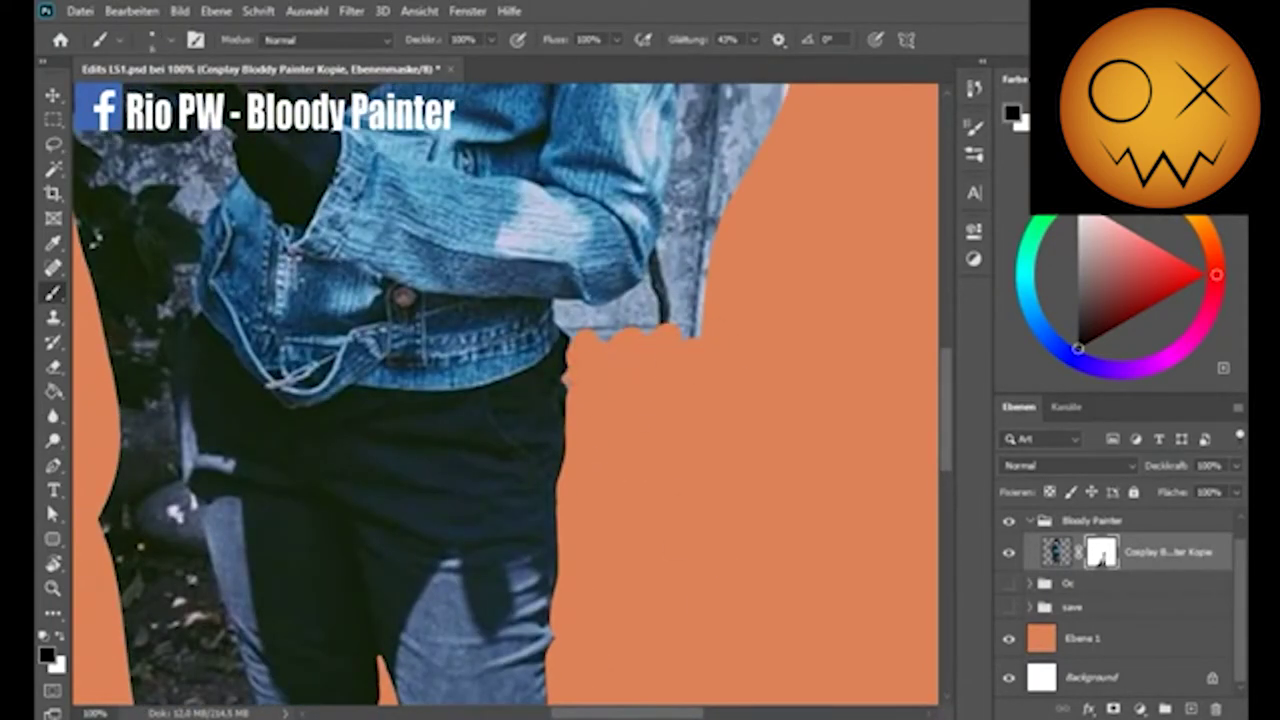
{"action": "left_click_drag", "start_coordinate": [565, 378], "coordinate": [635, 388]}
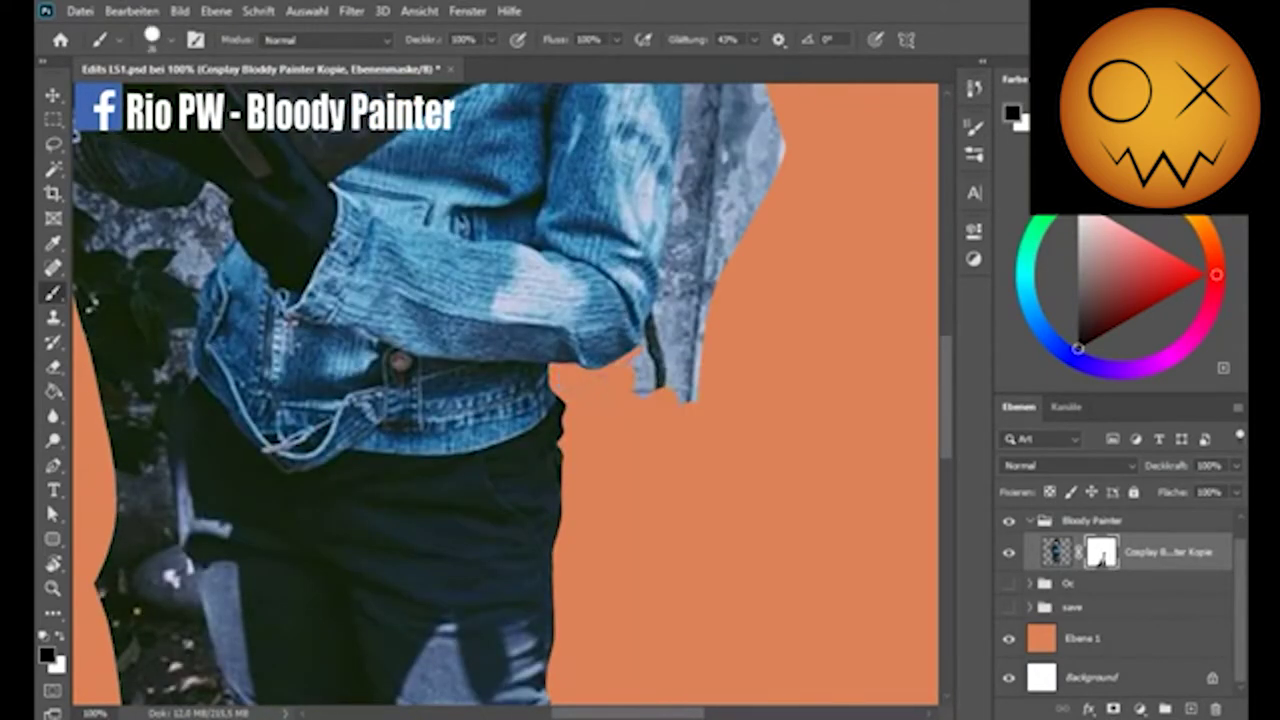
{"action": "scroll", "coordinate": [548, 516], "scroll_direction": "up", "scroll_amount": 2}
{"action": "scroll", "coordinate": [675, 468], "scroll_direction": "up", "scroll_amount": 2}
{"action": "left_click", "coordinate": [636, 146]}
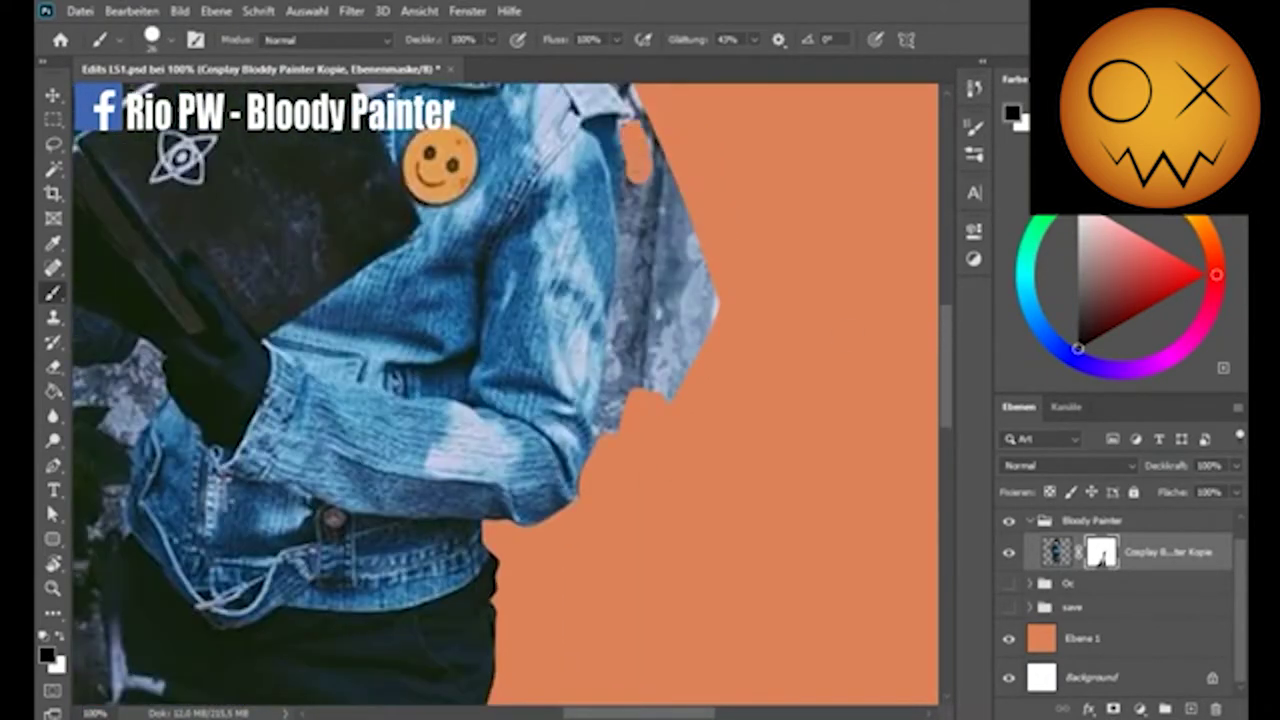
{"action": "left_click_drag", "start_coordinate": [718, 290], "coordinate": [665, 390]}
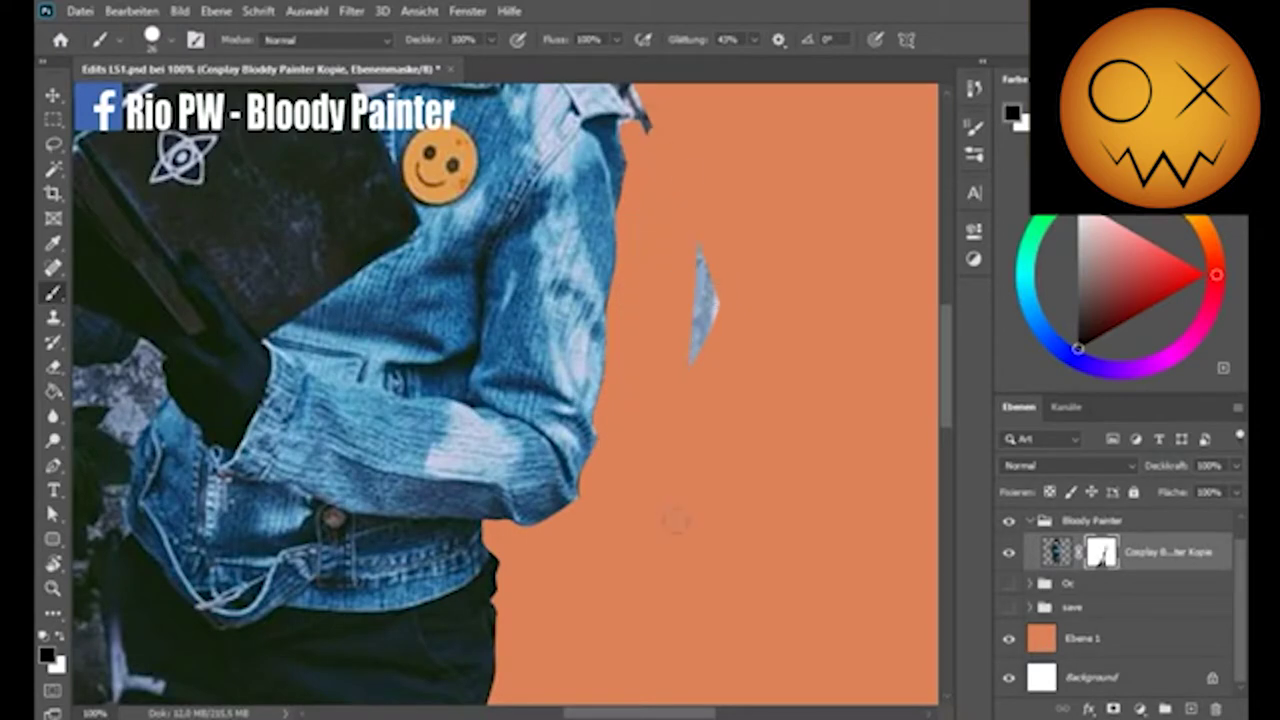
Mask out the leftover spot beside the hair and the dark foliage above it
{"action": "scroll", "coordinate": [674, 517], "scroll_direction": "up", "scroll_amount": 6}
{"action": "scroll", "coordinate": [617, 177], "scroll_direction": "up", "scroll_amount": 5}
{"action": "left_click", "coordinate": [600, 318]}
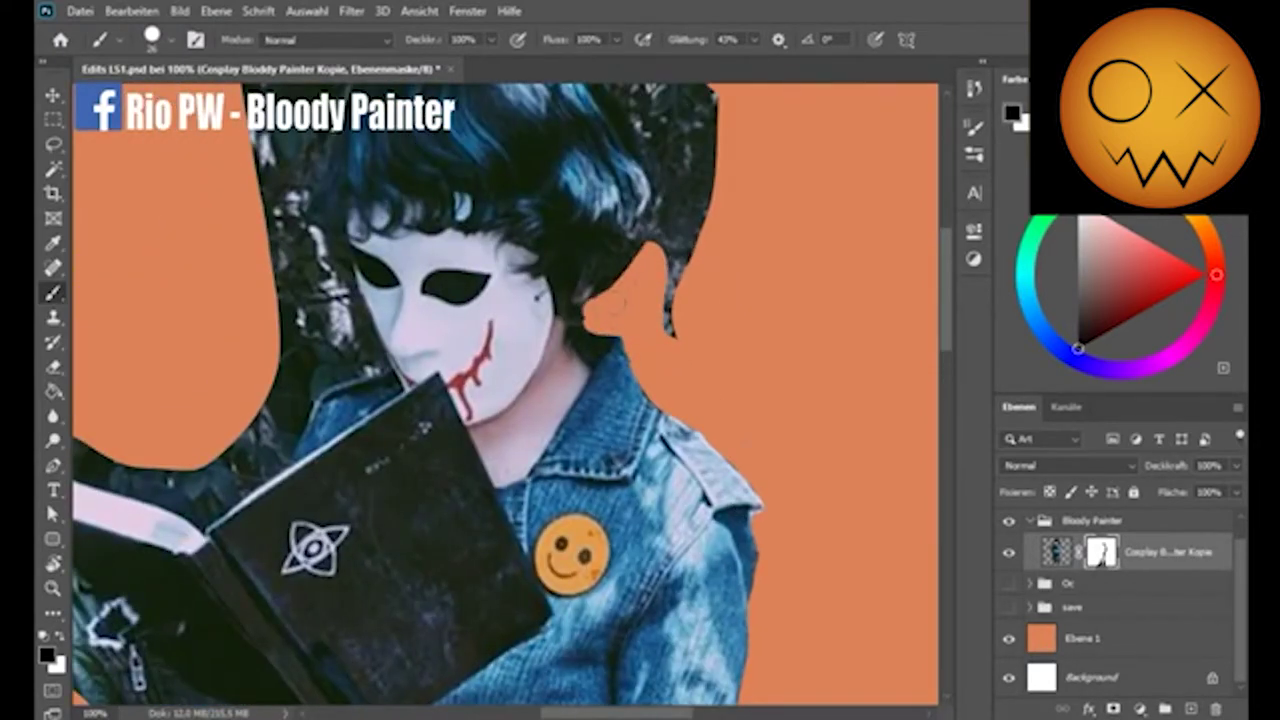
{"action": "scroll", "coordinate": [668, 343], "scroll_direction": "up", "scroll_amount": 3}
{"action": "left_click_drag", "start_coordinate": [610, 140], "coordinate": [665, 335]}
Mask out the dark background along the hair and beside the face
{"action": "scroll", "coordinate": [680, 250], "scroll_direction": "up", "scroll_amount": 3}
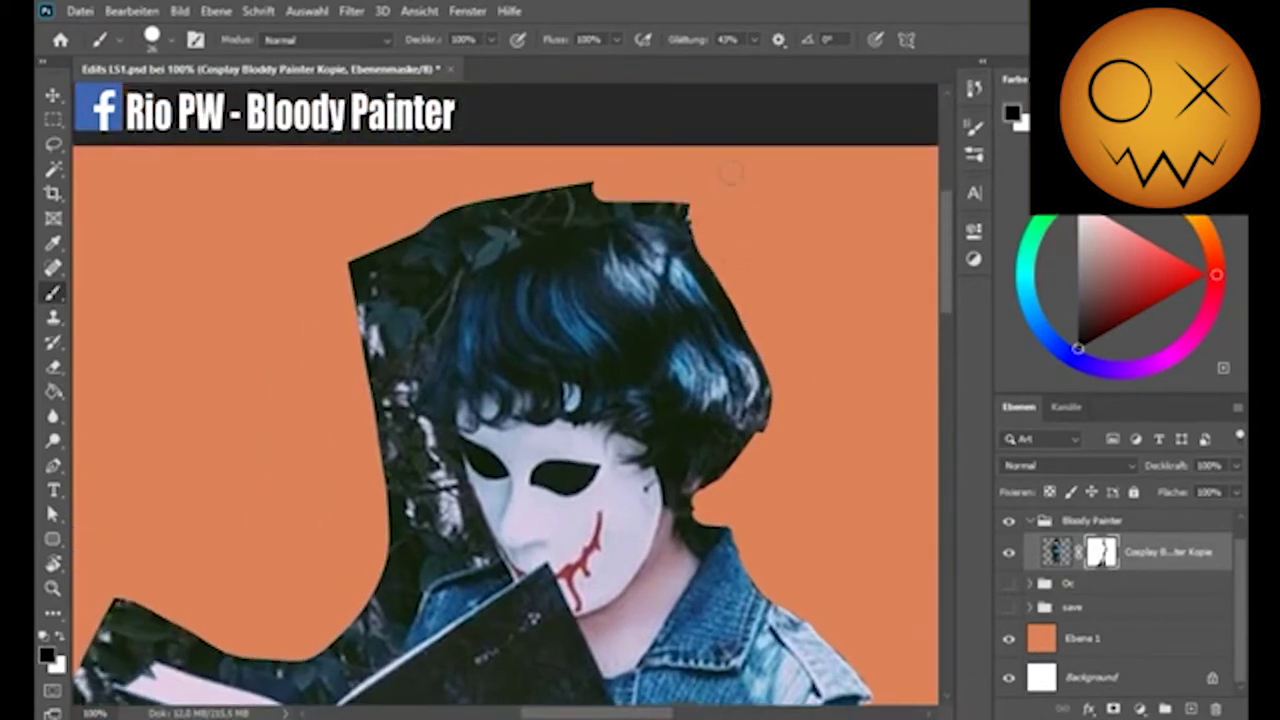
{"action": "scroll", "coordinate": [524, 125], "scroll_direction": "left", "scroll_amount": 3}
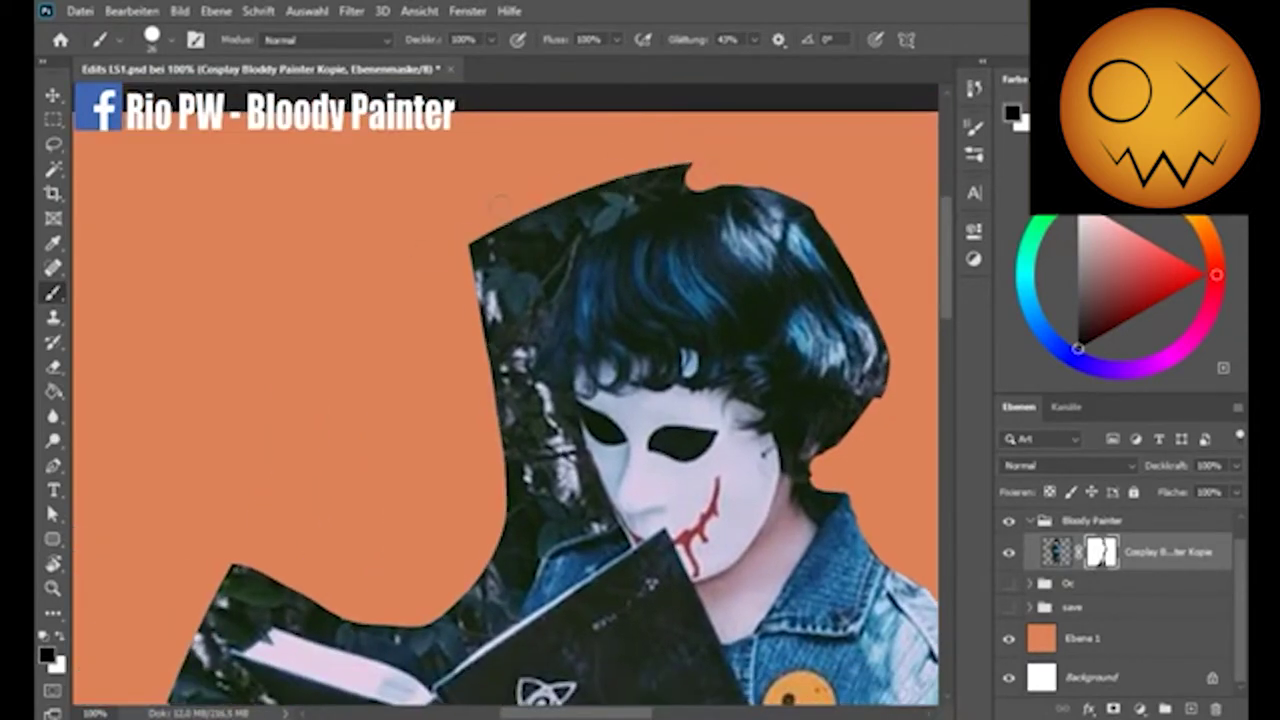
{"action": "left_click_drag", "start_coordinate": [480, 265], "coordinate": [670, 190]}
{"action": "scroll", "coordinate": [410, 488], "scroll_direction": "down", "scroll_amount": 3}
{"action": "scroll", "coordinate": [410, 488], "scroll_direction": "left", "scroll_amount": 3}
{"action": "left_click_drag", "start_coordinate": [600, 150], "coordinate": [610, 330]}
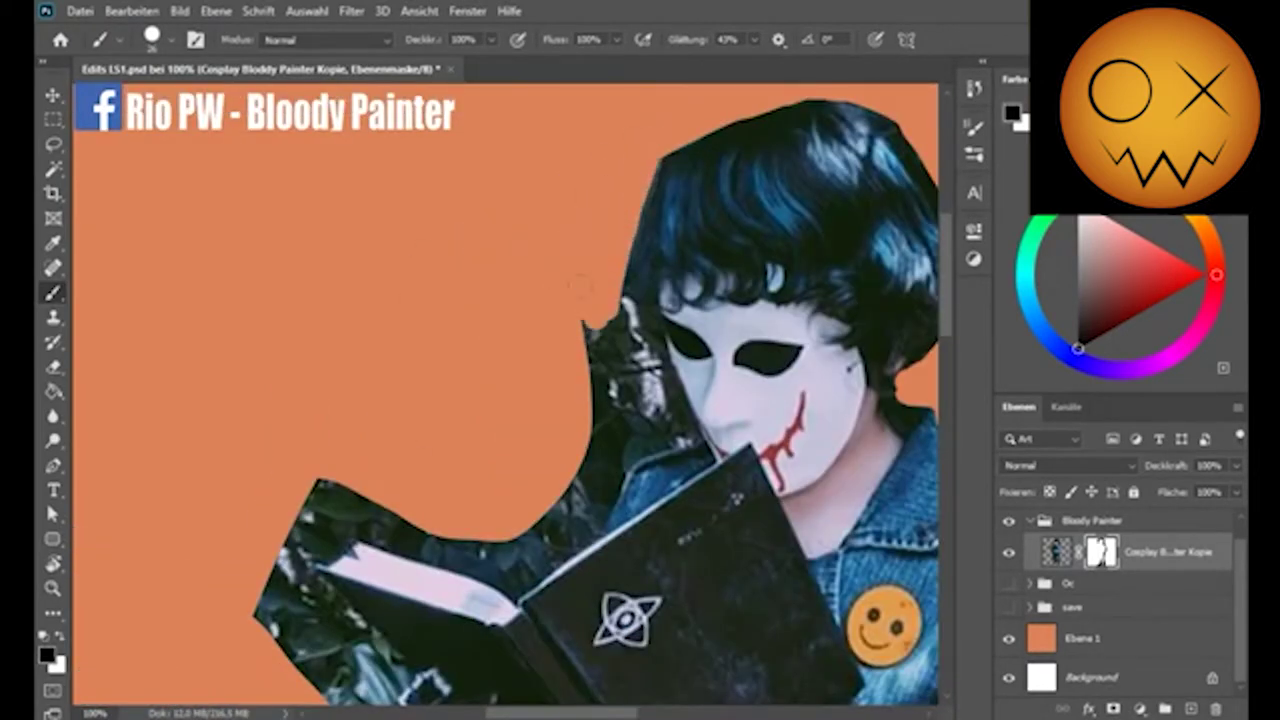
{"action": "scroll", "coordinate": [600, 330], "scroll_direction": "down", "scroll_amount": 3}
{"action": "scroll", "coordinate": [600, 330], "scroll_direction": "right", "scroll_amount": 4}
{"action": "left_click_drag", "start_coordinate": [505, 200], "coordinate": [510, 290]}
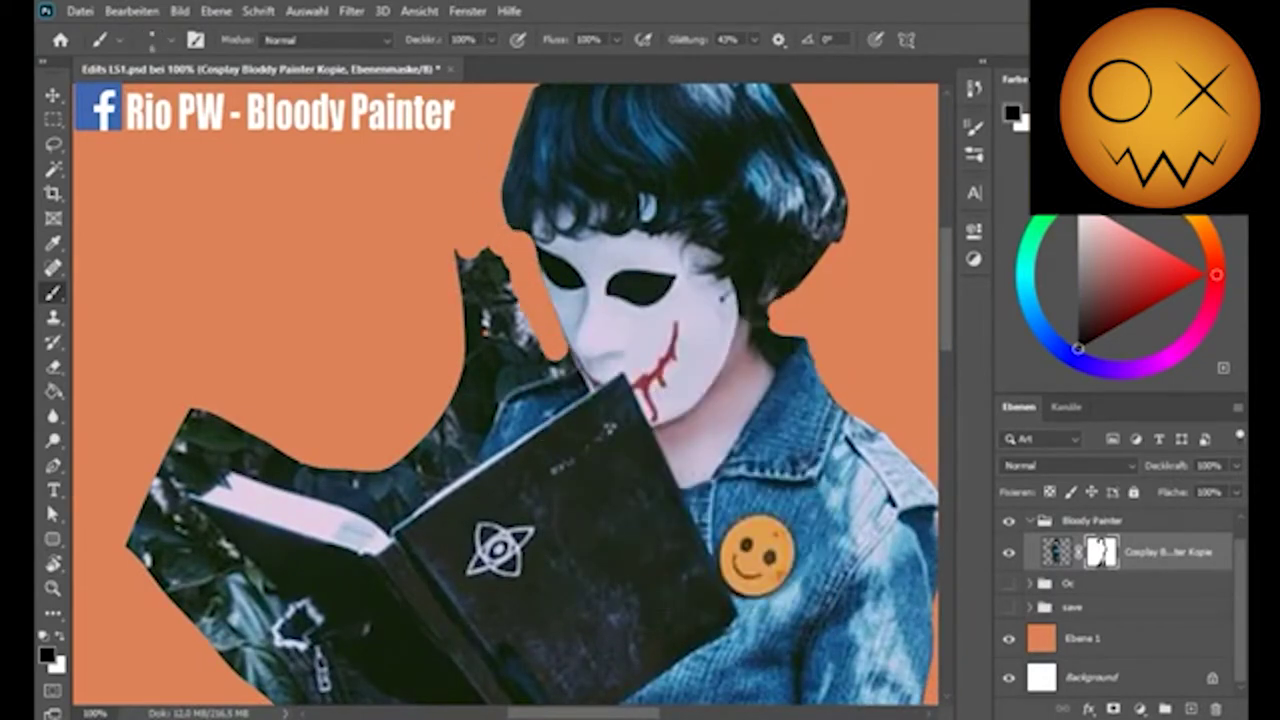
With a different brush preset, hide the area left of the face and foliage left of the book
{"action": "right_click", "coordinate": [536, 378]}
{"action": "left_click", "coordinate": [600, 560]}
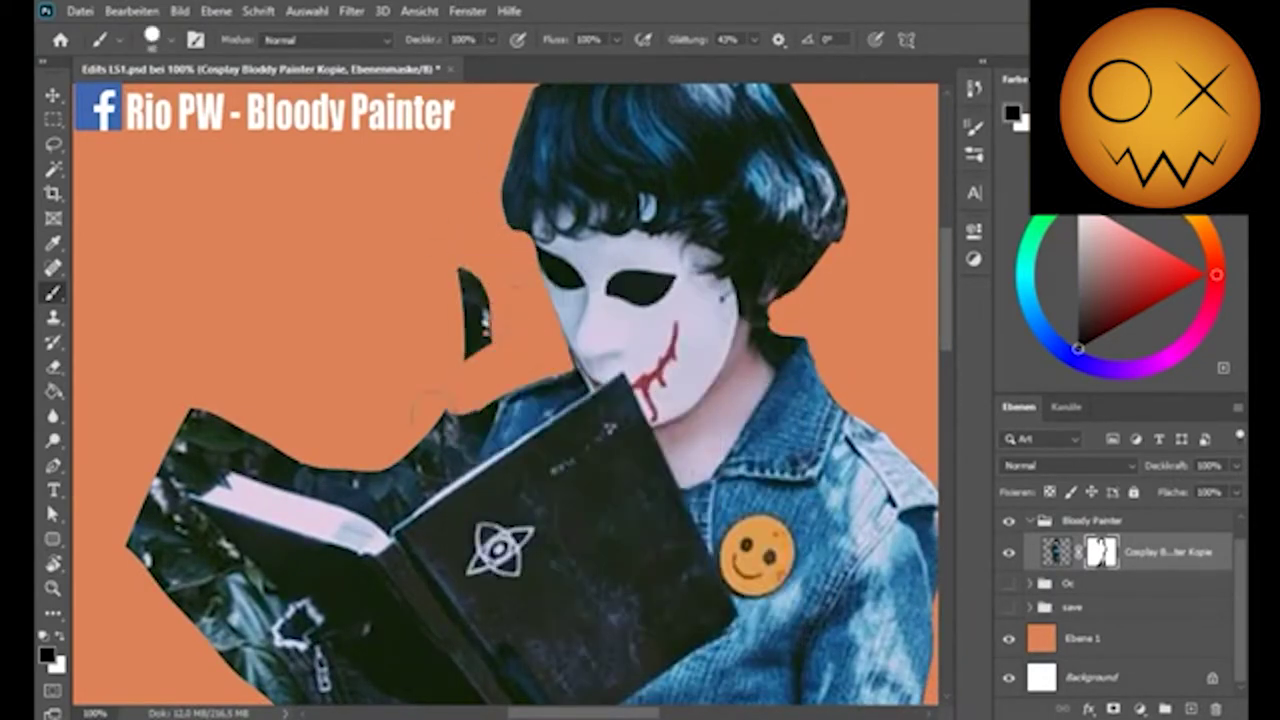
{"action": "scroll", "coordinate": [543, 300], "scroll_direction": "down", "scroll_amount": 3}
{"action": "scroll", "coordinate": [543, 300], "scroll_direction": "left", "scroll_amount": 2}
{"action": "left_click_drag", "start_coordinate": [543, 134], "coordinate": [560, 285]}
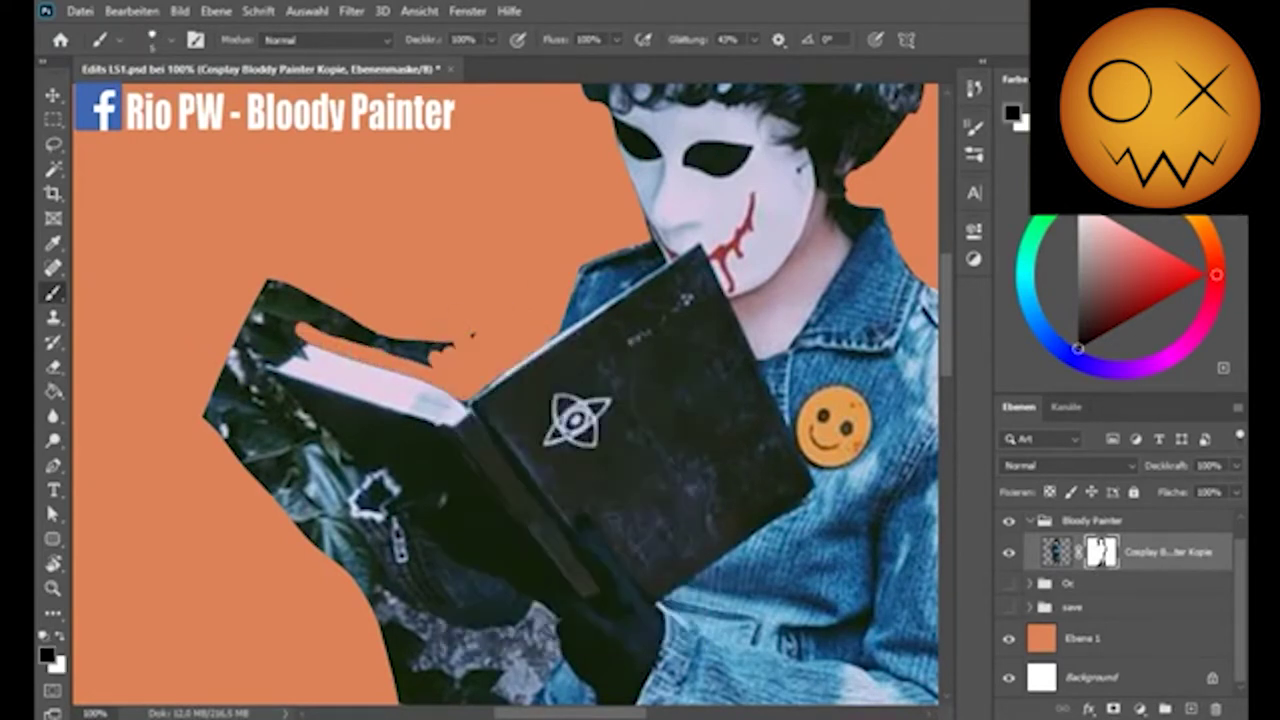
{"action": "left_click_drag", "start_coordinate": [450, 320], "coordinate": [385, 498]}
Hide the small pale patch beside the book with a smaller brush
{"action": "key", "text": "x"}
{"action": "key", "text": "x"}
{"action": "key", "text": "bracketleft"}
{"action": "key", "text": "bracketleft"}
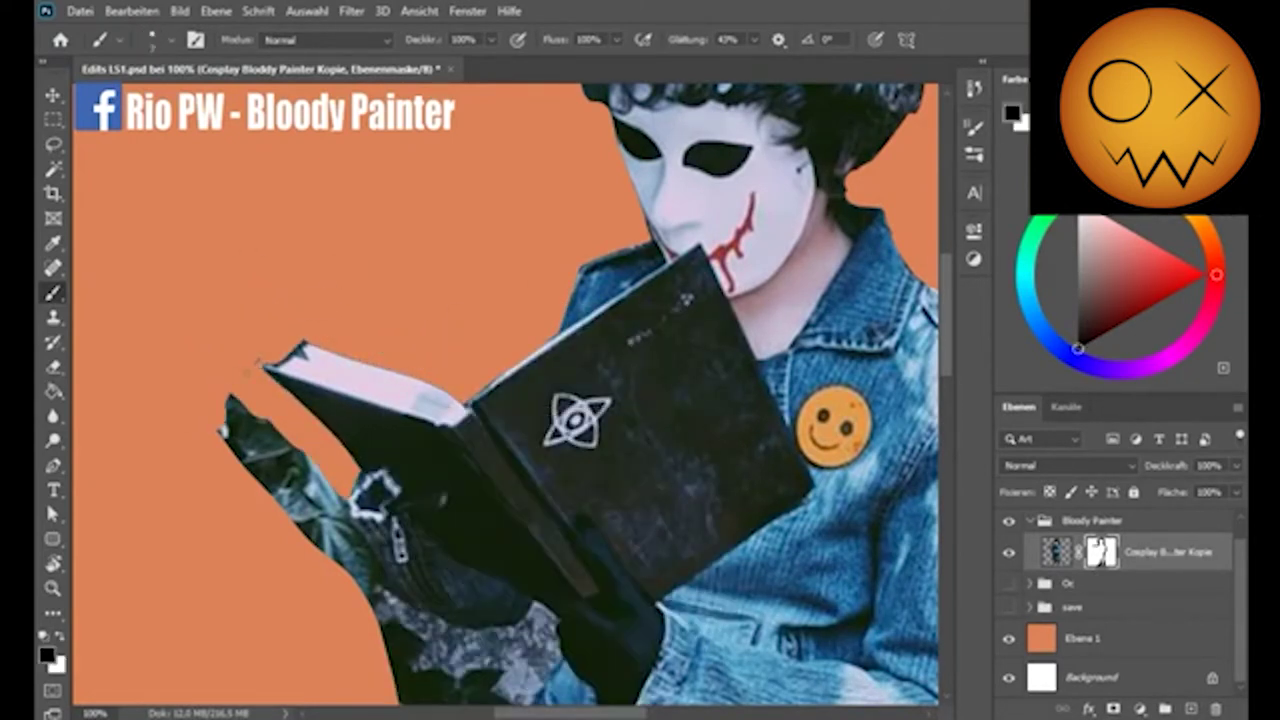
{"action": "right_click", "coordinate": [300, 352]}
{"action": "left_click_drag", "start_coordinate": [285, 350], "coordinate": [305, 358]}
{"action": "right_click", "coordinate": [360, 480]}
{"action": "key", "text": "Return"}
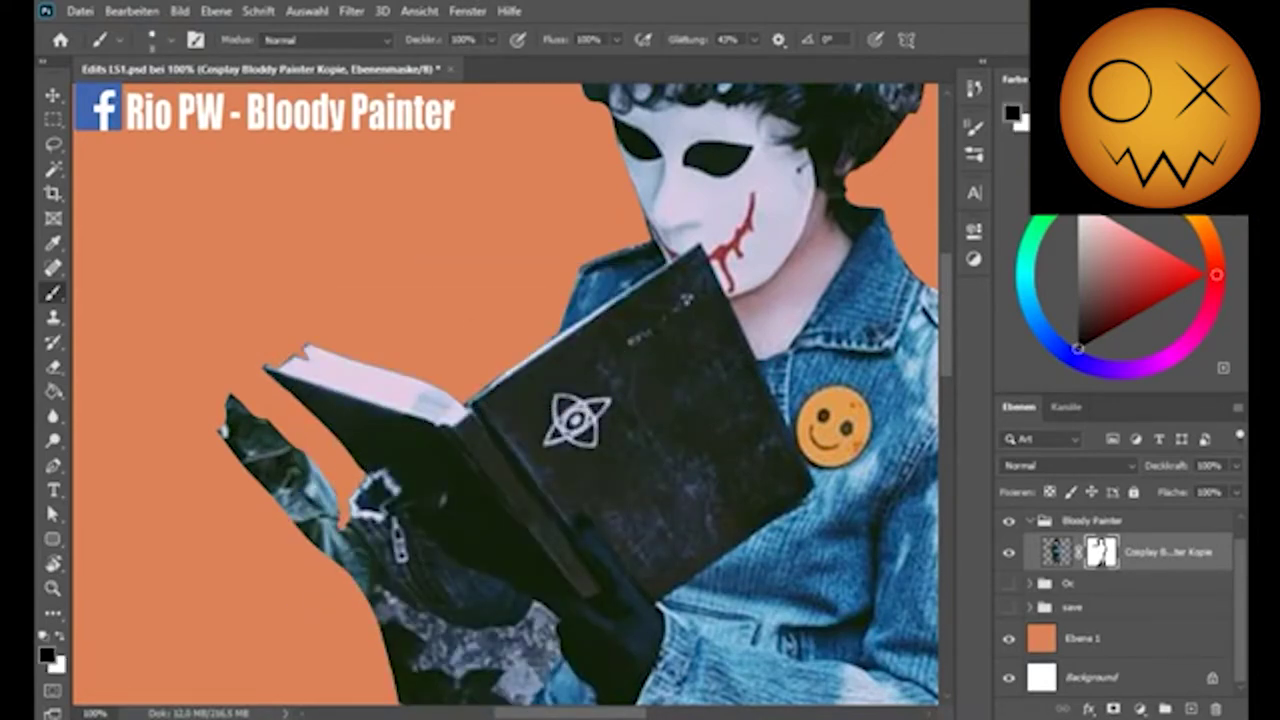
Mask out the background near the hand, the strip below it and ground on the left
{"action": "left_click_drag", "start_coordinate": [313, 563], "coordinate": [257, 351]}
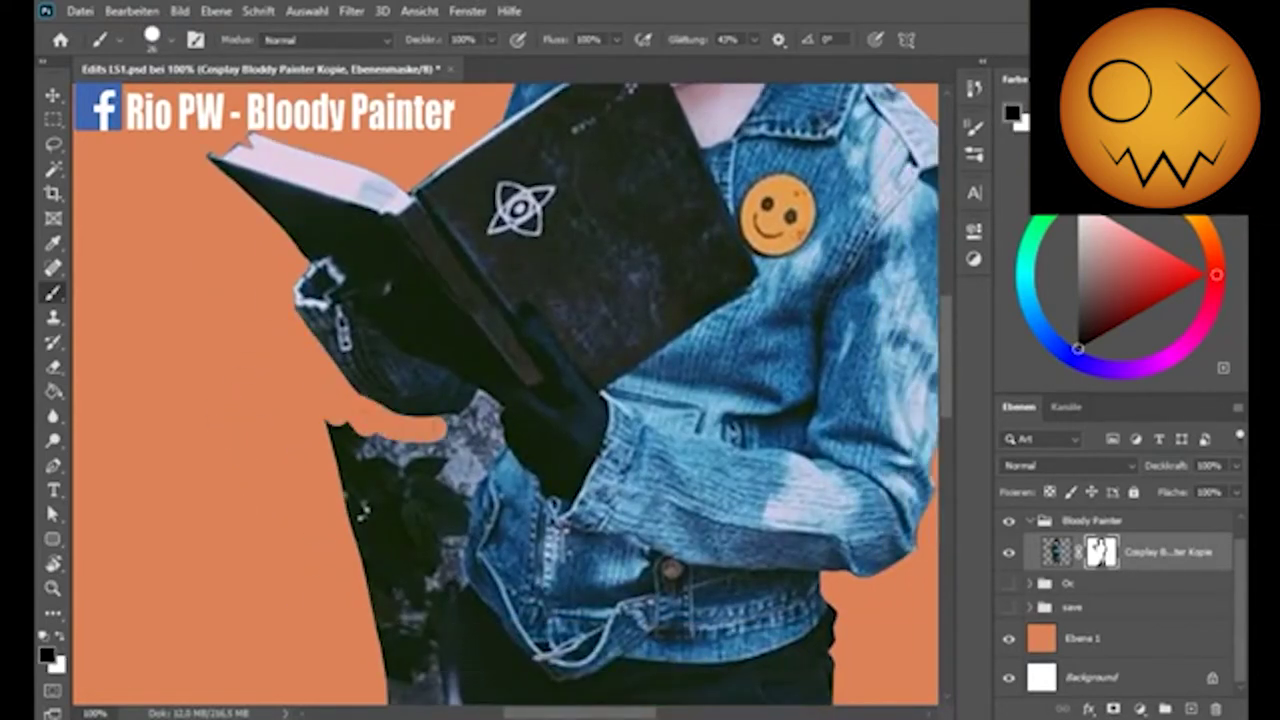
{"action": "left_click_drag", "start_coordinate": [440, 425], "coordinate": [497, 382]}
{"action": "key", "text": "x"}
{"action": "key", "text": "x"}
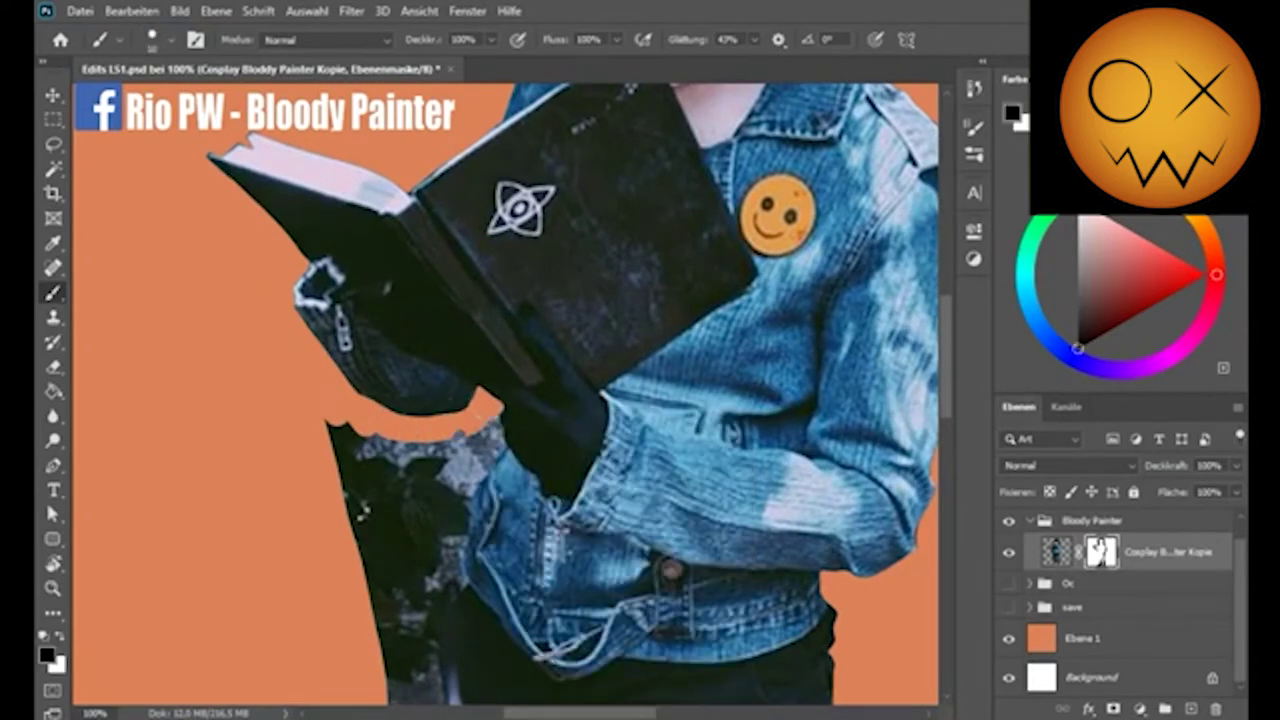
{"action": "right_click", "coordinate": [480, 410]}
{"action": "key", "text": "Return"}
{"action": "mouse_move", "coordinate": [450, 490]}
{"action": "left_mouse_down"}
{"action": "mouse_move", "coordinate": [415, 305]}
{"action": "mouse_move", "coordinate": [368, 470]}
{"action": "mouse_move", "coordinate": [366, 250]}
{"action": "left_mouse_up"}
{"action": "left_click_drag", "start_coordinate": [385, 300], "coordinate": [360, 420]}
{"action": "mouse_move", "coordinate": [366, 420]}
{"action": "left_mouse_down"}
{"action": "mouse_move", "coordinate": [366, 340]}
{"action": "mouse_move", "coordinate": [350, 500]}
{"action": "mouse_move", "coordinate": [400, 270]}
{"action": "left_mouse_up"}
Mask out the upper rocky strip and the rocks beside the boot
{"action": "right_click", "coordinate": [348, 430]}
{"action": "key", "text": "Return"}
{"action": "right_click", "coordinate": [395, 290]}
{"action": "key", "text": "Return"}
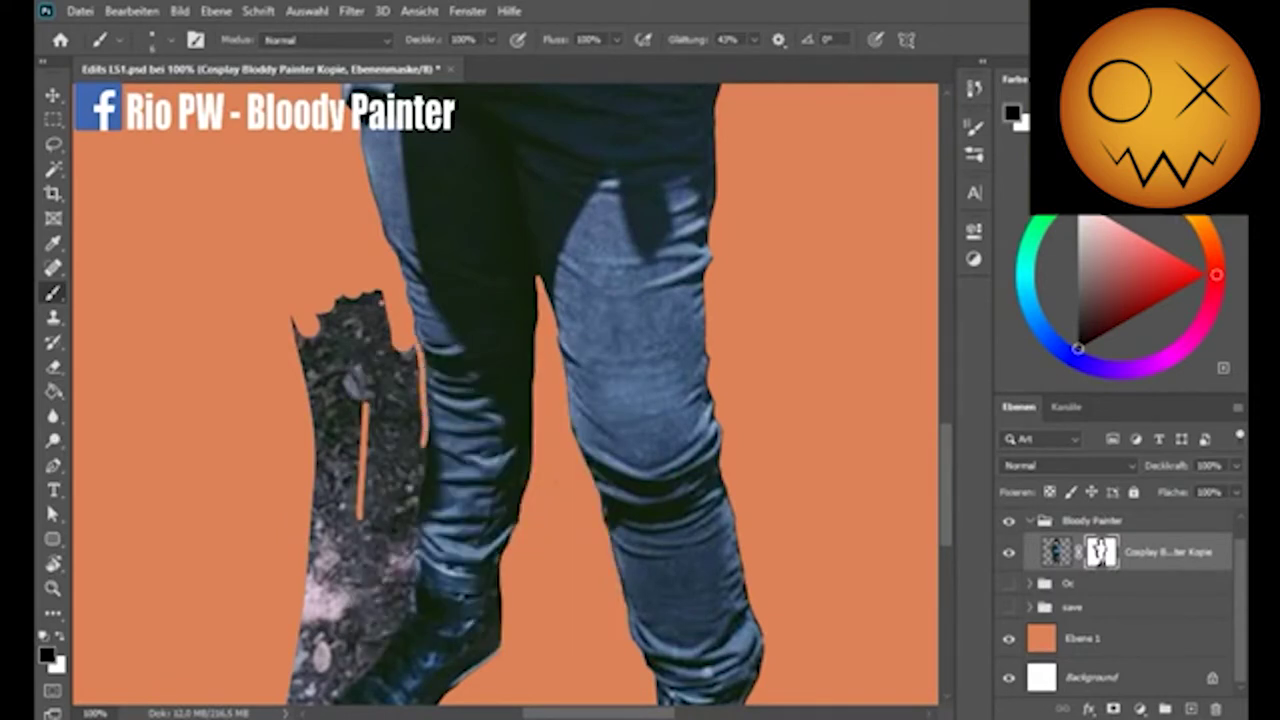
{"action": "left_click_drag", "start_coordinate": [400, 450], "coordinate": [357, 183]}
{"action": "right_click", "coordinate": [410, 410]}
{"action": "key", "text": "Return"}
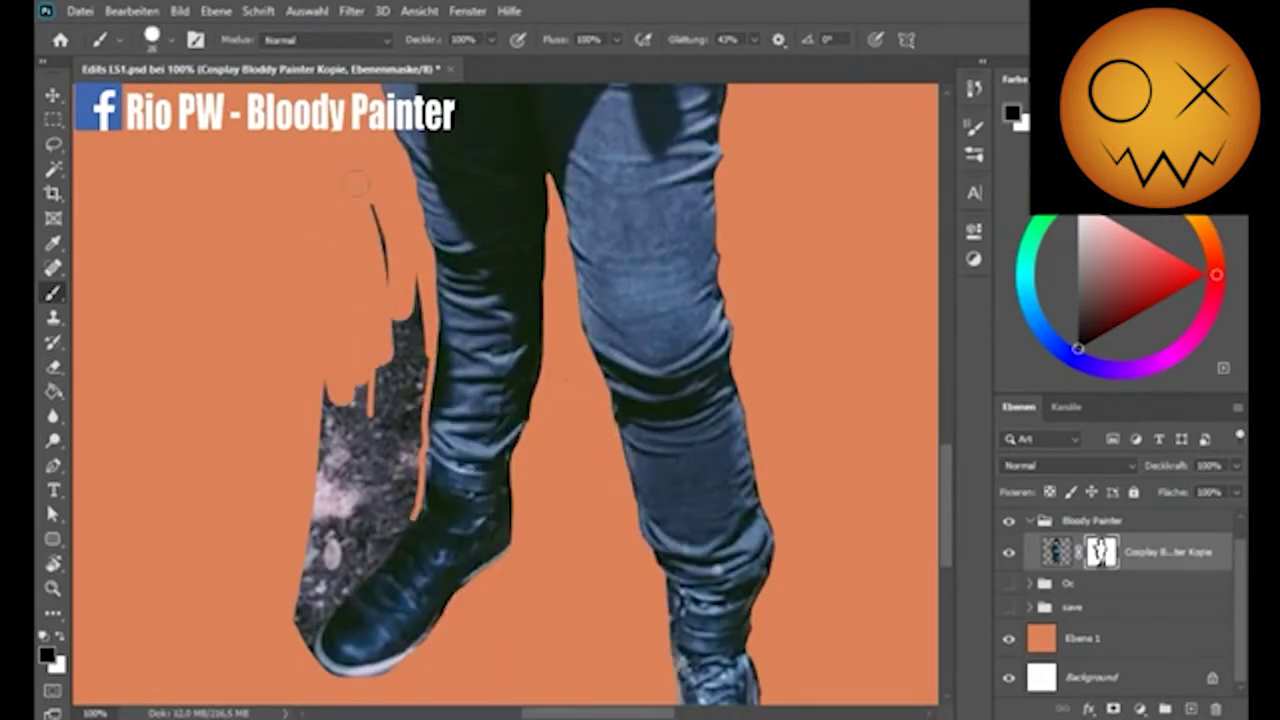
{"action": "scroll", "coordinate": [357, 183], "scroll_direction": "down", "scroll_amount": 3}
{"action": "left_click_drag", "start_coordinate": [420, 240], "coordinate": [450, 370]}
{"action": "left_click_drag", "start_coordinate": [400, 430], "coordinate": [370, 540]}
{"action": "left_click_drag", "start_coordinate": [440, 360], "coordinate": [357, 487]}
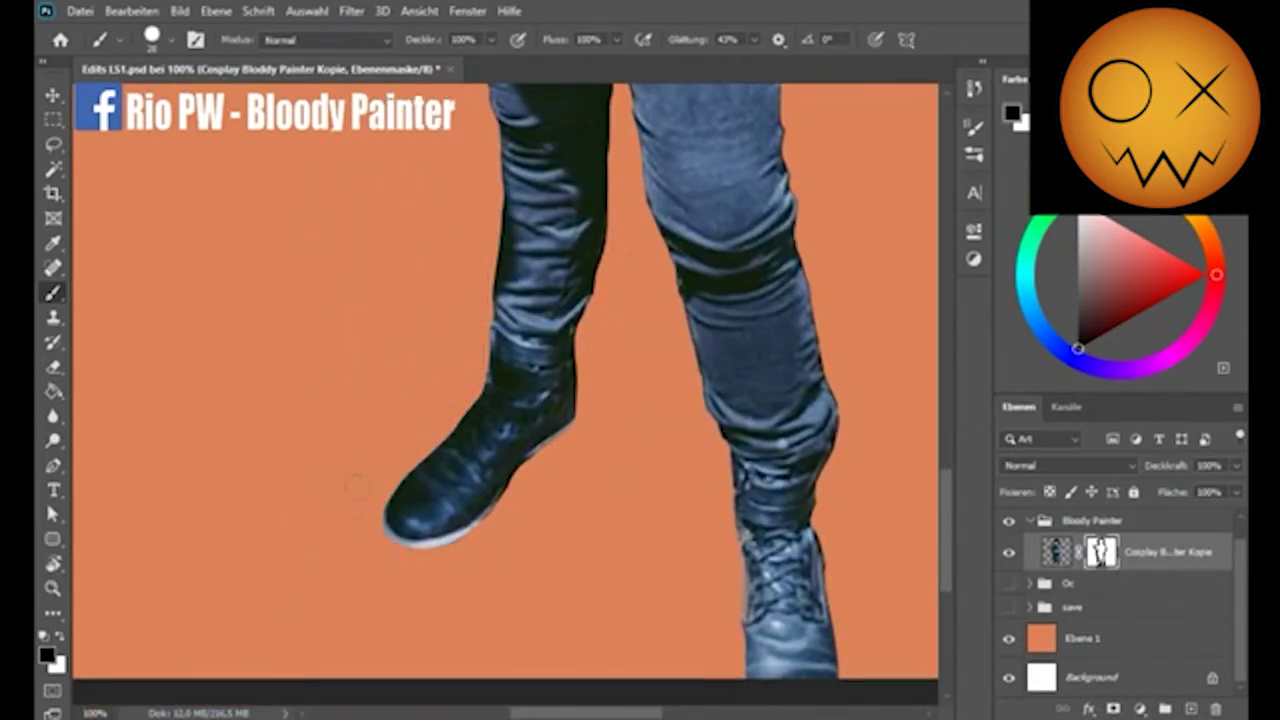
Zoom out to check the whole painter cutout on the orange backdrop
{"action": "scroll", "coordinate": [357, 487], "scroll_direction": "up", "scroll_amount": 3}
{"action": "key", "text": "z"}
{"action": "key", "text": "ctrl+minus"}
{"action": "key", "text": "ctrl+minus"}
{"action": "key", "text": "ctrl+minus"}
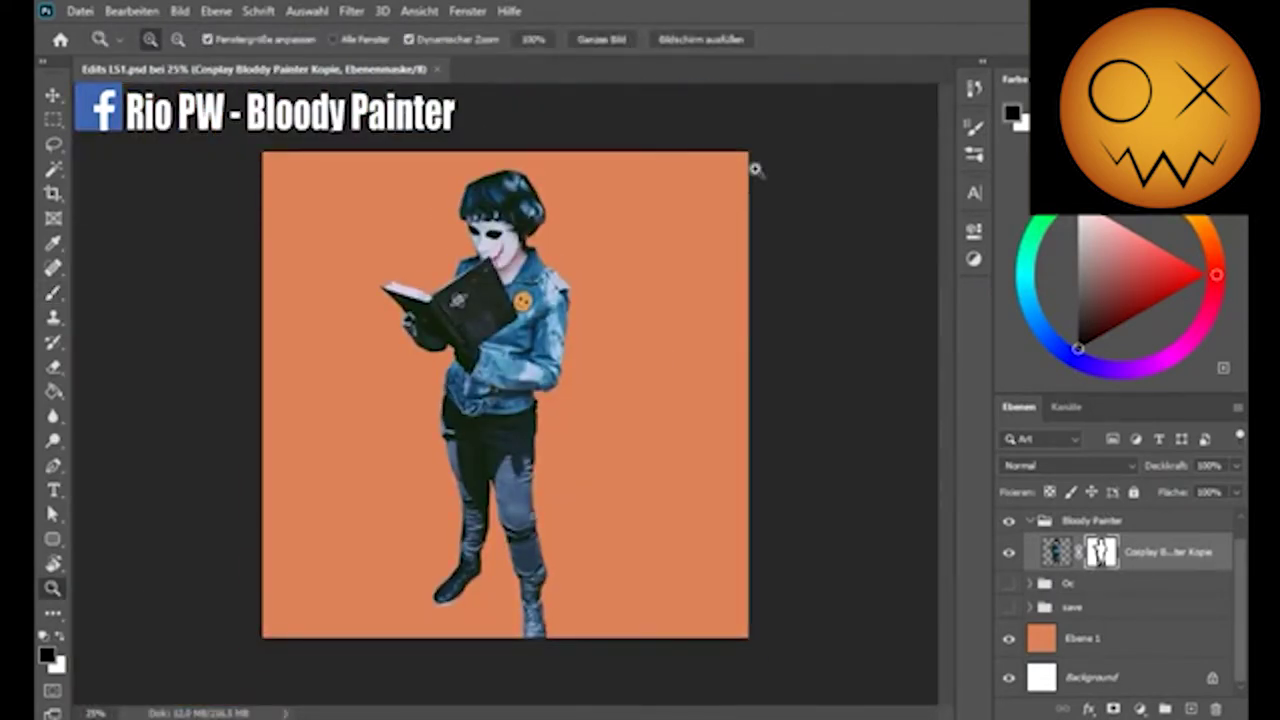
{"action": "left_click_drag", "start_coordinate": [526, 172], "coordinate": [600, 175]}
{"action": "key", "text": "b"}
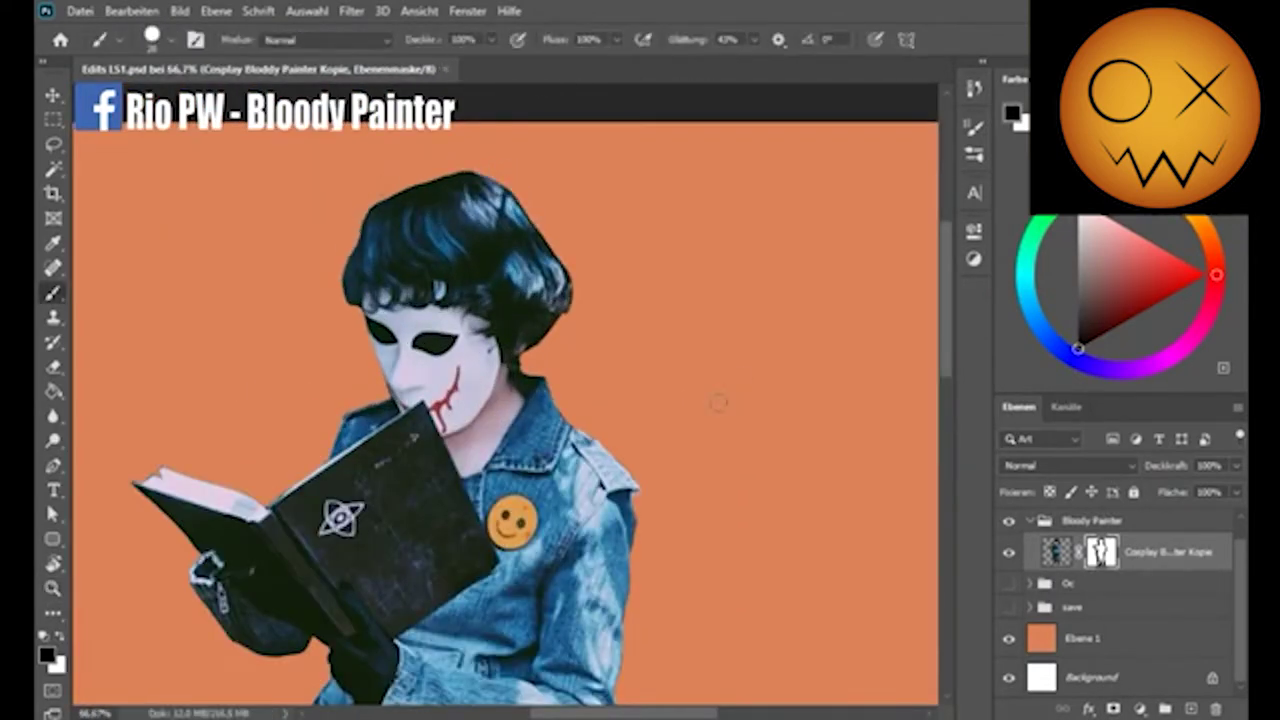
{"action": "key", "text": "z"}
{"action": "key", "text": "ctrl+0"}
{"action": "key", "text": "alt+Tab"}
Browse the room results, then open the debris-filled room photo from the abandoned-room tab
{"action": "scroll", "coordinate": [715, 393], "scroll_direction": "down", "scroll_amount": 5}
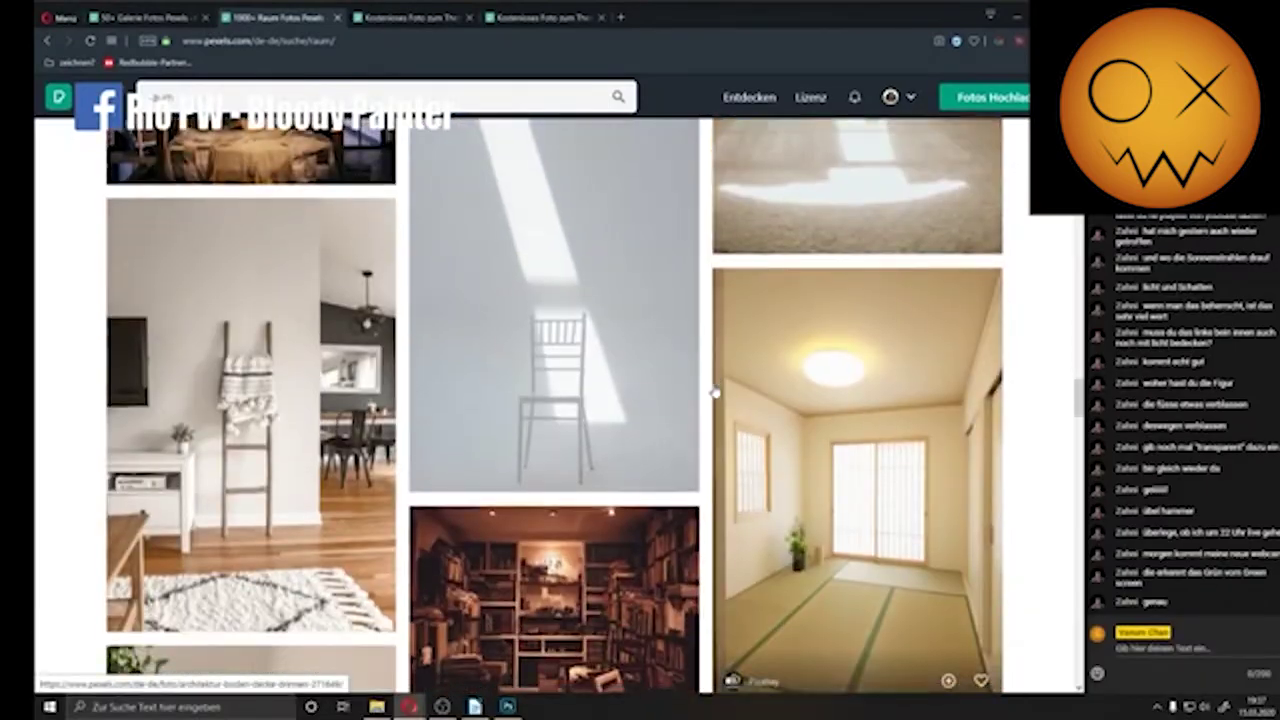
{"action": "scroll", "coordinate": [715, 393], "scroll_direction": "down", "scroll_amount": 5}
{"action": "scroll", "coordinate": [715, 393], "scroll_direction": "down", "scroll_amount": 5}
{"action": "scroll", "coordinate": [715, 393], "scroll_direction": "down", "scroll_amount": 5}
{"action": "scroll", "coordinate": [715, 393], "scroll_direction": "down", "scroll_amount": 5}
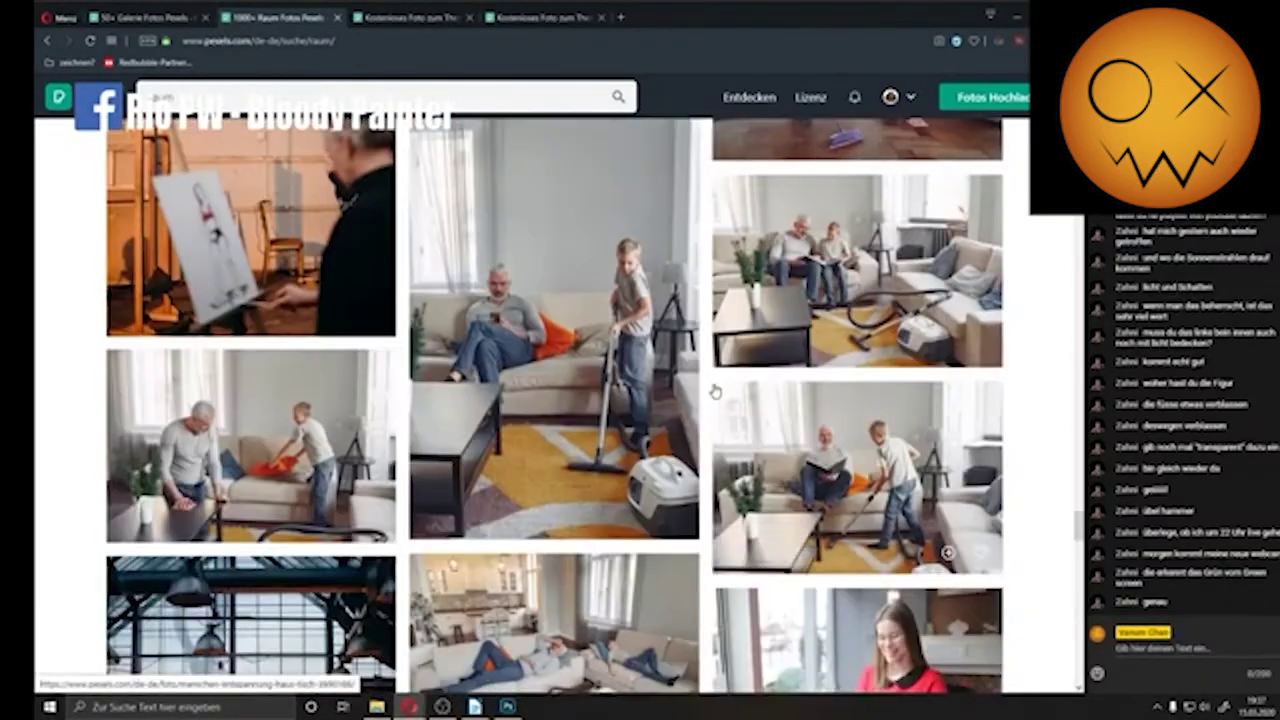
{"action": "scroll", "coordinate": [715, 393], "scroll_direction": "down", "scroll_amount": 5}
{"action": "key", "text": "ctrl+Tab"}
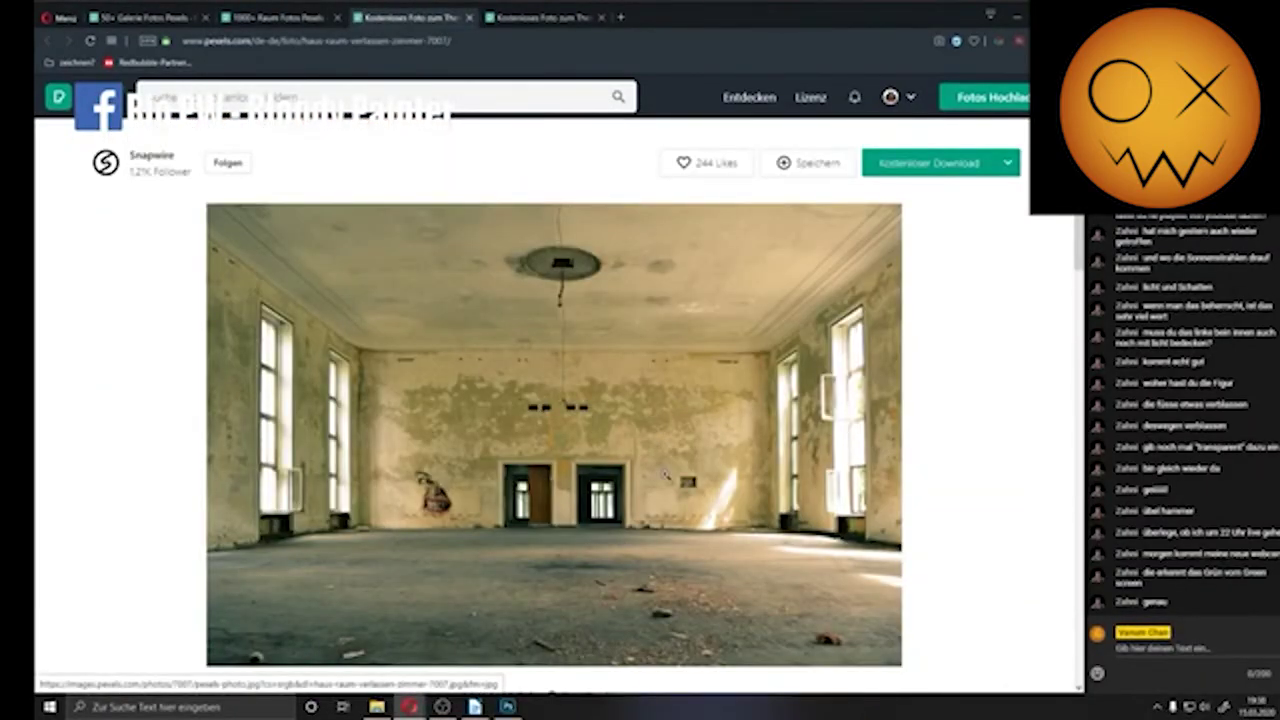
{"action": "scroll", "coordinate": [665, 474], "scroll_direction": "down", "scroll_amount": 5}
{"action": "scroll", "coordinate": [988, 351], "scroll_direction": "down", "scroll_amount": 5}
{"action": "left_click", "coordinate": [438, 387]}
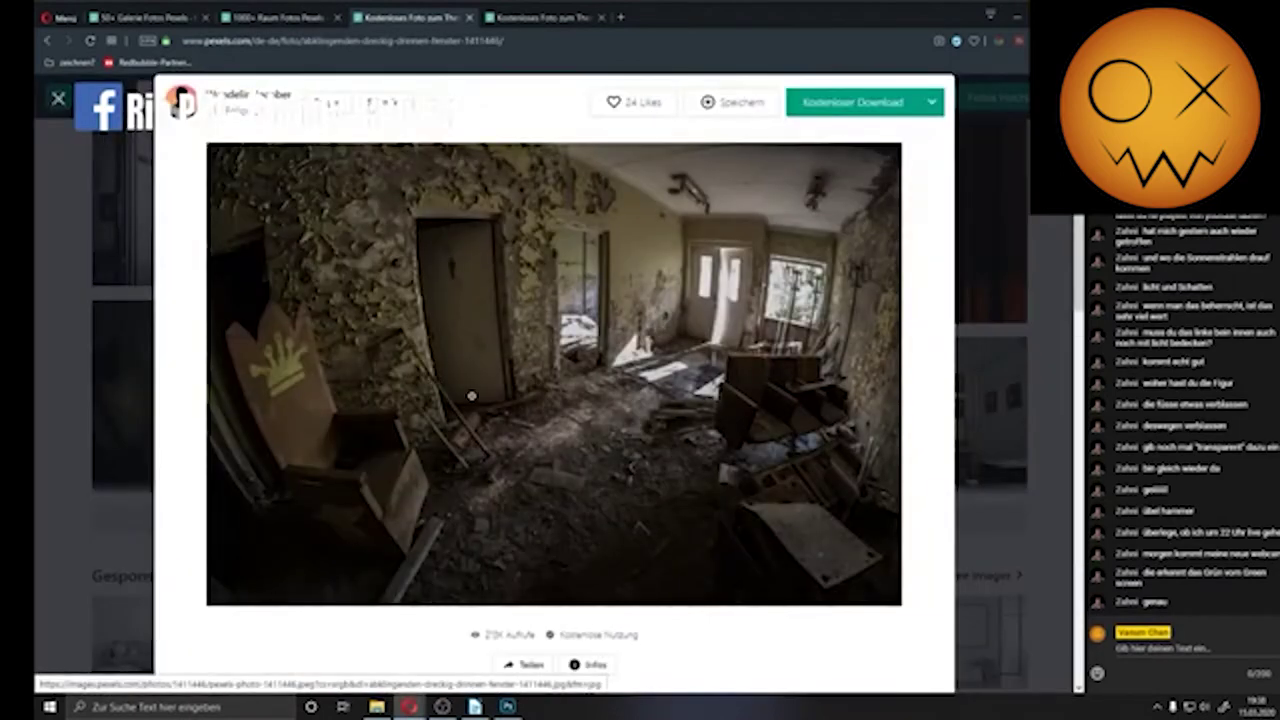
View and close the photographer's profile, then open the curtained-room photo
{"action": "scroll", "coordinate": [471, 396], "scroll_direction": "down", "scroll_amount": 5}
{"action": "scroll", "coordinate": [597, 331], "scroll_direction": "up", "scroll_amount": 5}
{"action": "left_click", "coordinate": [829, 128]}
{"action": "left_click", "coordinate": [697, 291]}
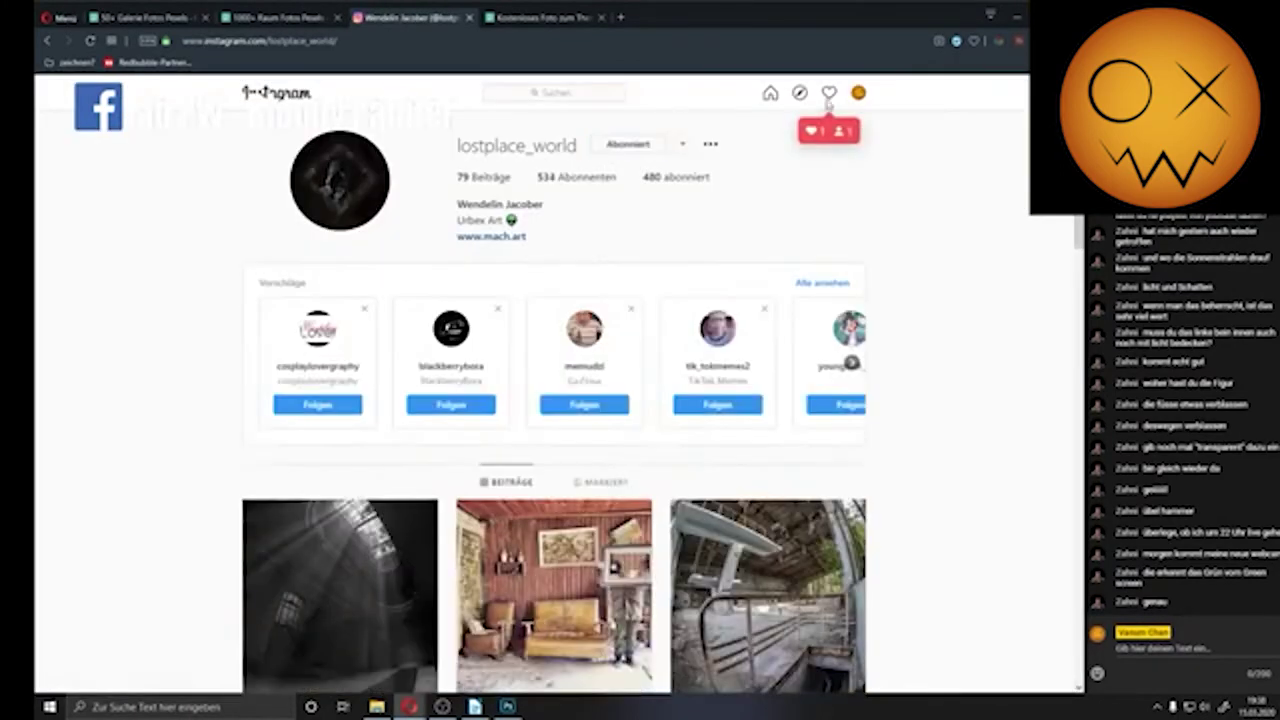
{"action": "key", "text": "ctrl+w"}
{"action": "scroll", "coordinate": [726, 366], "scroll_direction": "down", "scroll_amount": 5}
{"action": "left_click", "coordinate": [726, 366]}
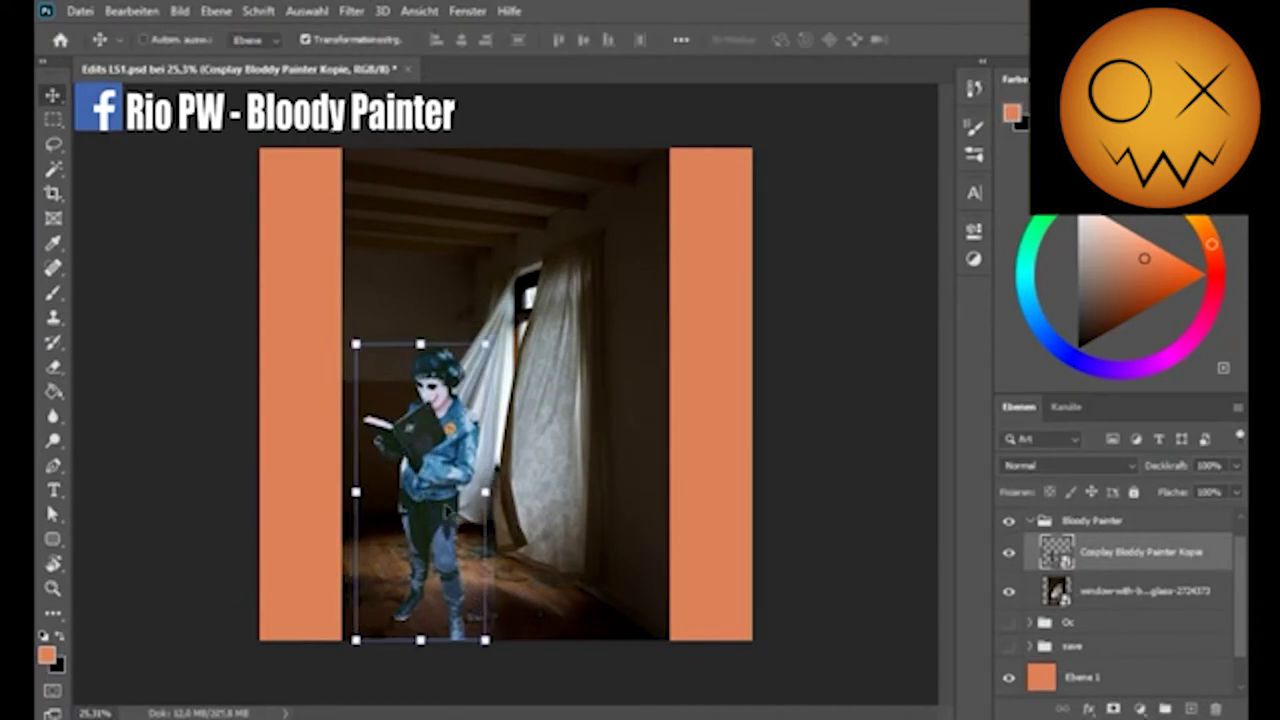
Nudge the painter into place, flip it horizontally, and add a new Licht layer above it
{"action": "left_click_drag", "start_coordinate": [447, 512], "coordinate": [437, 510]}
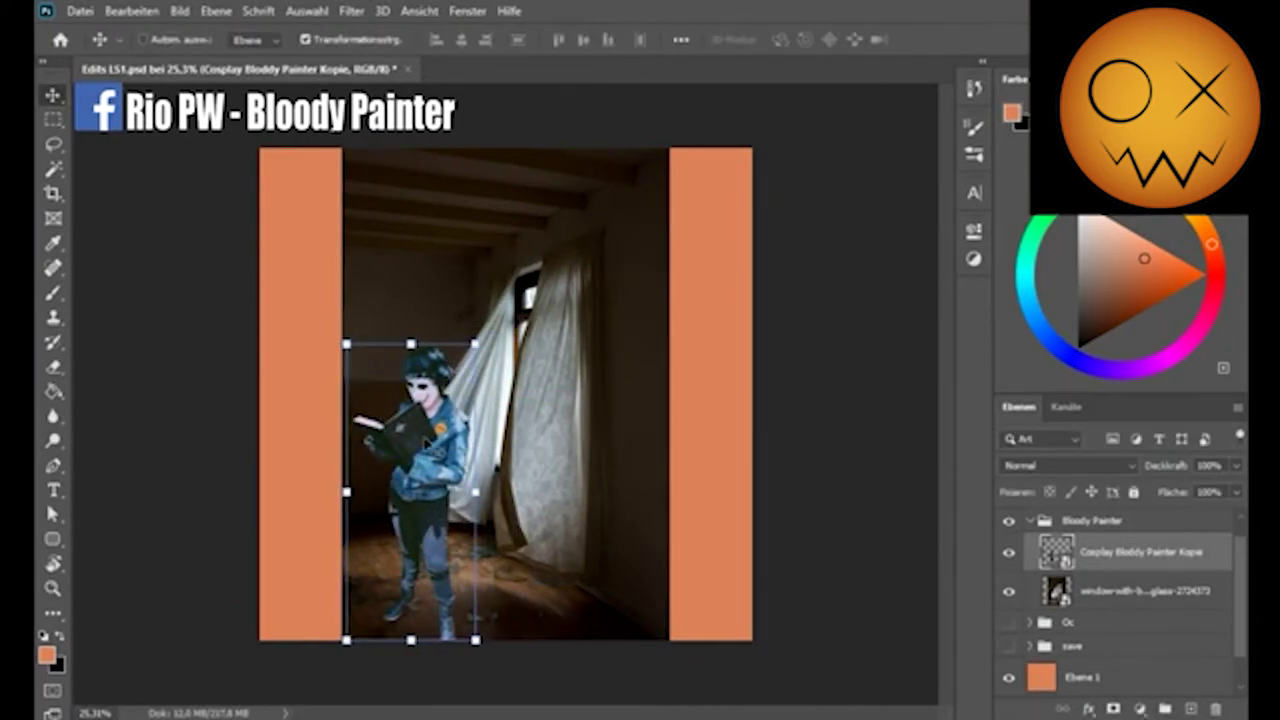
{"action": "left_click_drag", "start_coordinate": [425, 445], "coordinate": [432, 445]}
{"action": "left_click", "coordinate": [53, 218]}
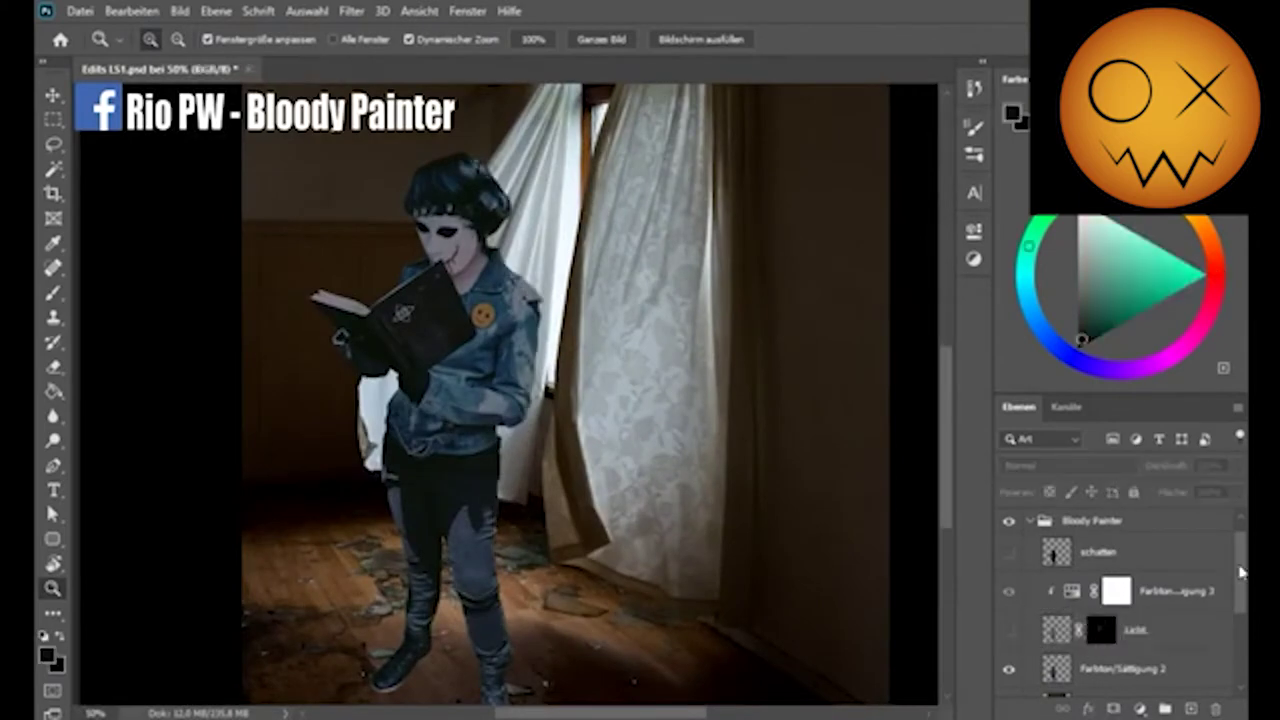
{"action": "left_click", "coordinate": [133, 11]}
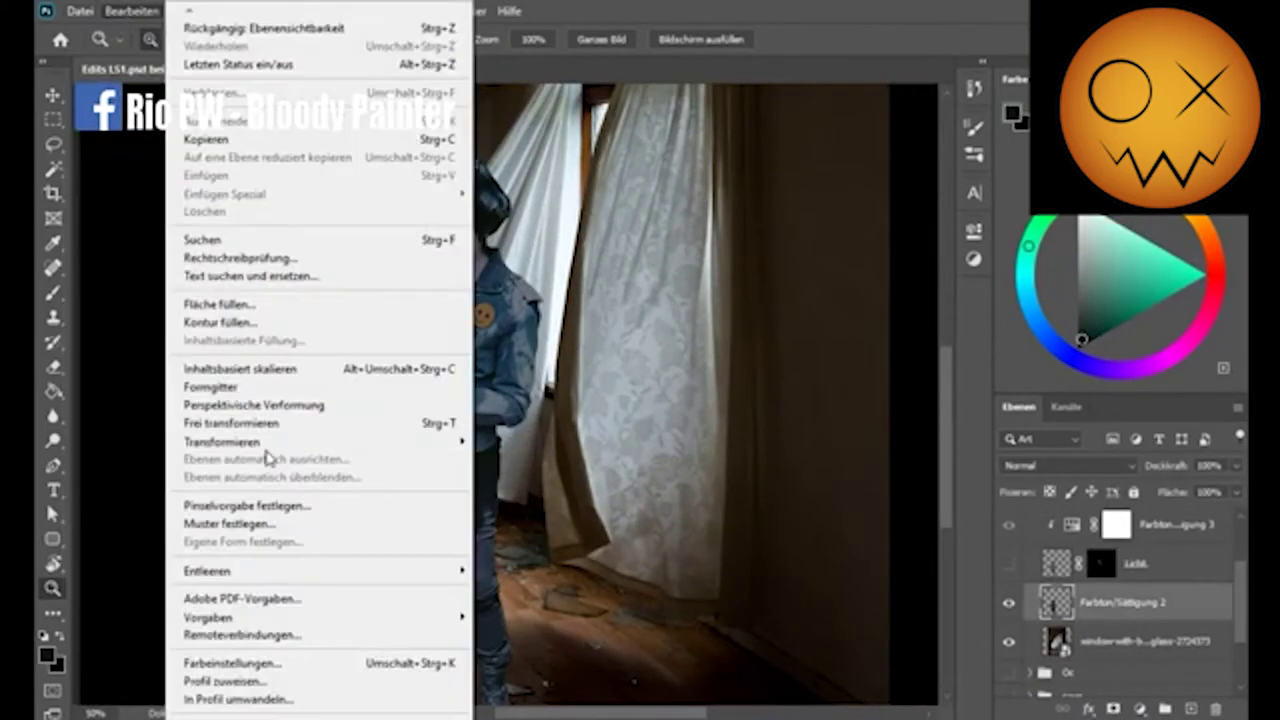
{"action": "mouse_move", "coordinate": [222, 441]}
{"action": "left_click", "coordinate": [612, 428]}
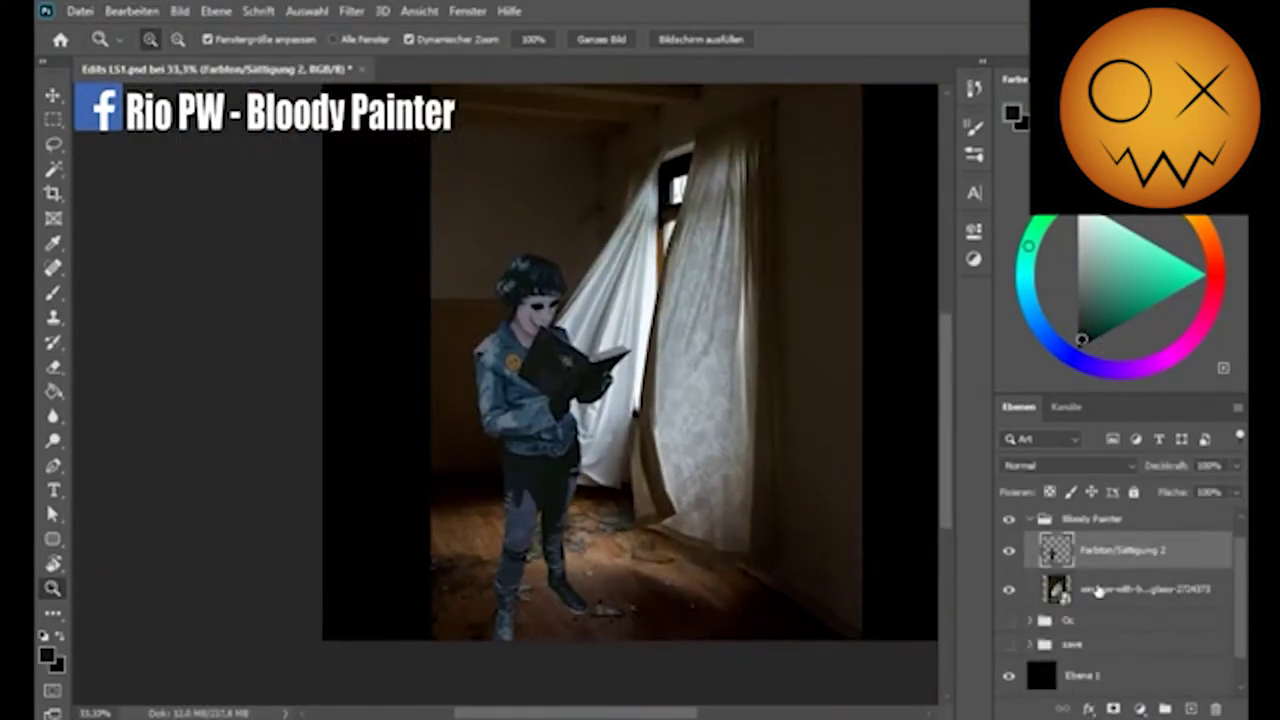
{"action": "key", "text": "v"}
{"action": "left_click_drag", "start_coordinate": [570, 300], "coordinate": [574, 300]}
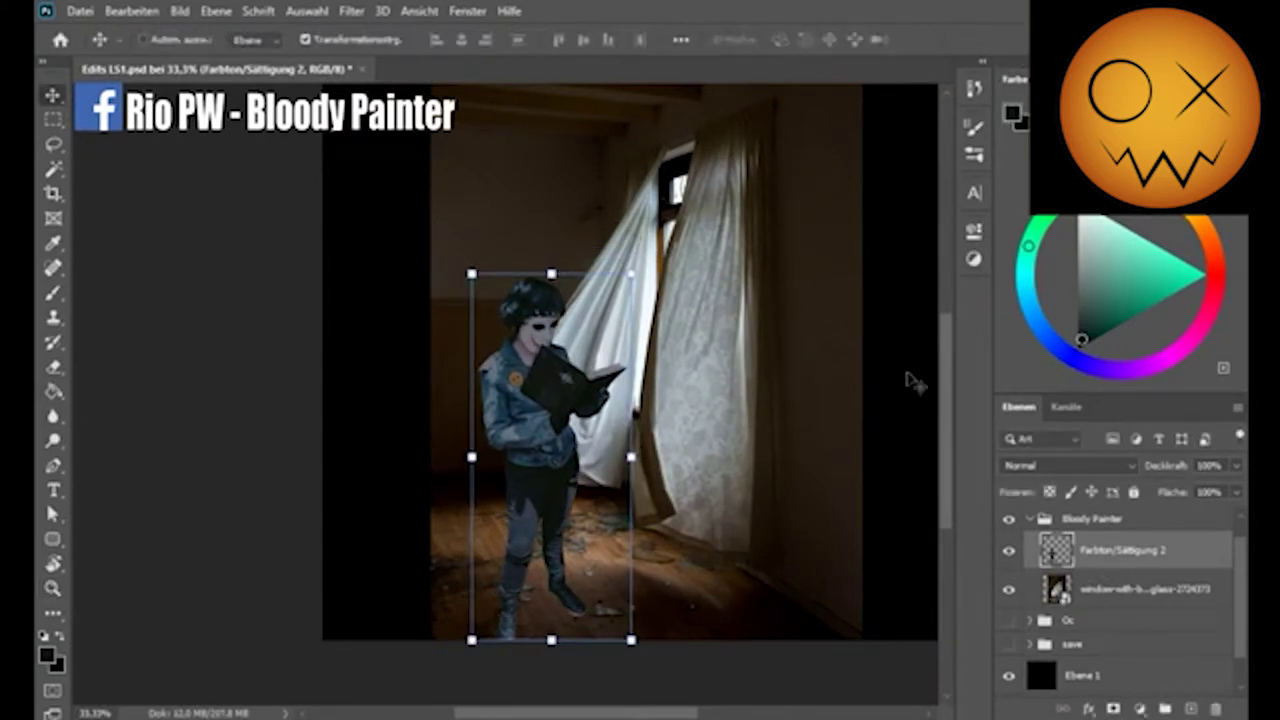
{"action": "left_click", "coordinate": [1192, 708]}
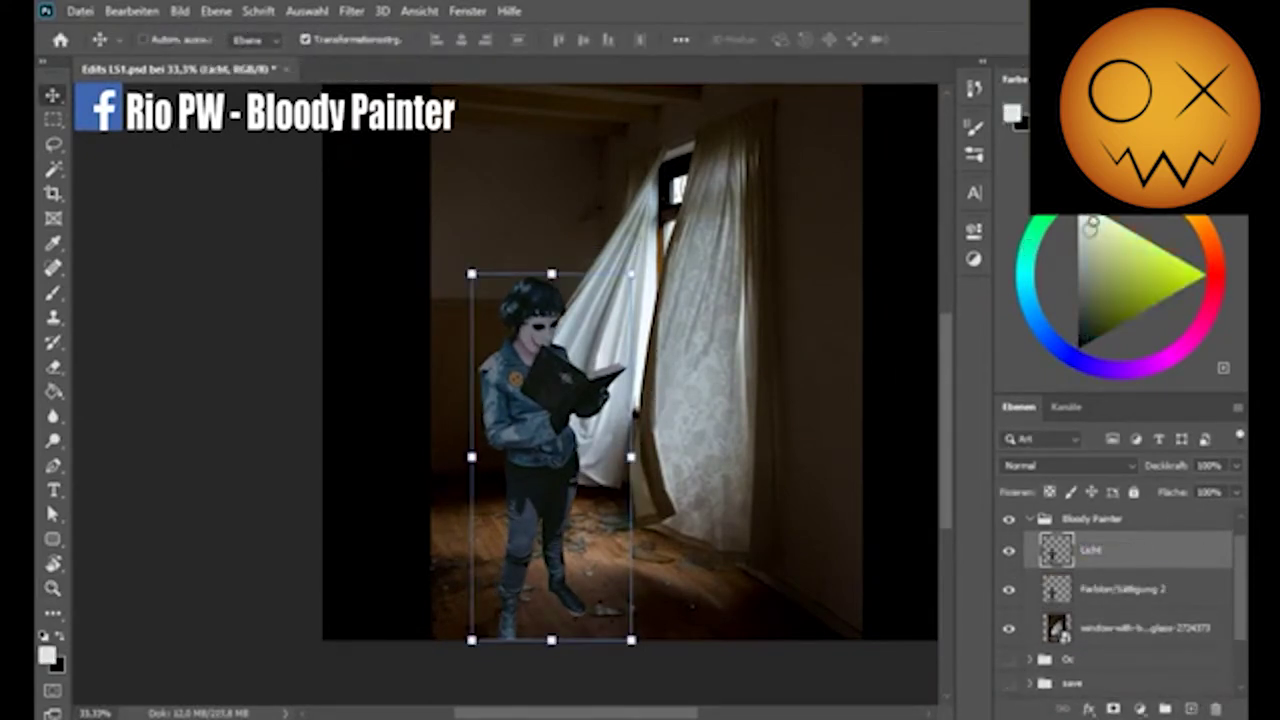
Fill the figure's clipped layer with cream and set it to Soft Light
{"action": "key", "text": "g"}
{"action": "left_click", "coordinate": [632, 463]}
{"action": "left_click", "coordinate": [1068, 465]}
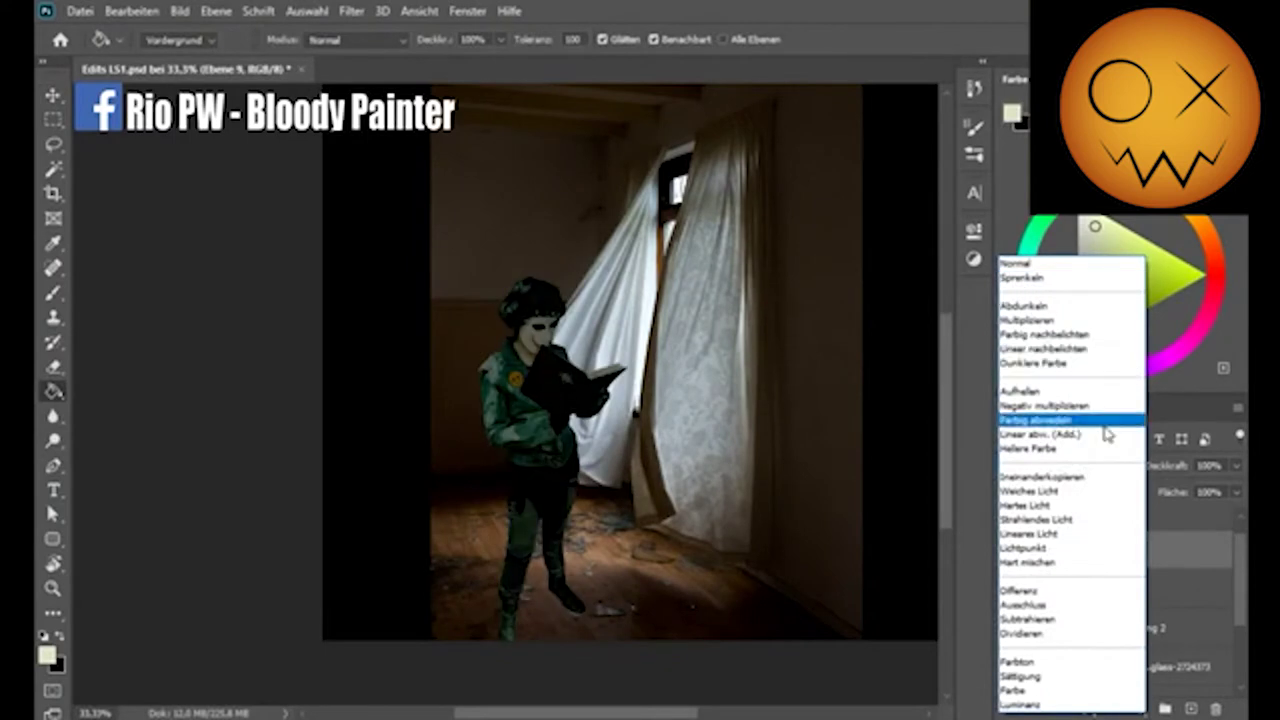
{"action": "left_click", "coordinate": [1035, 477]}
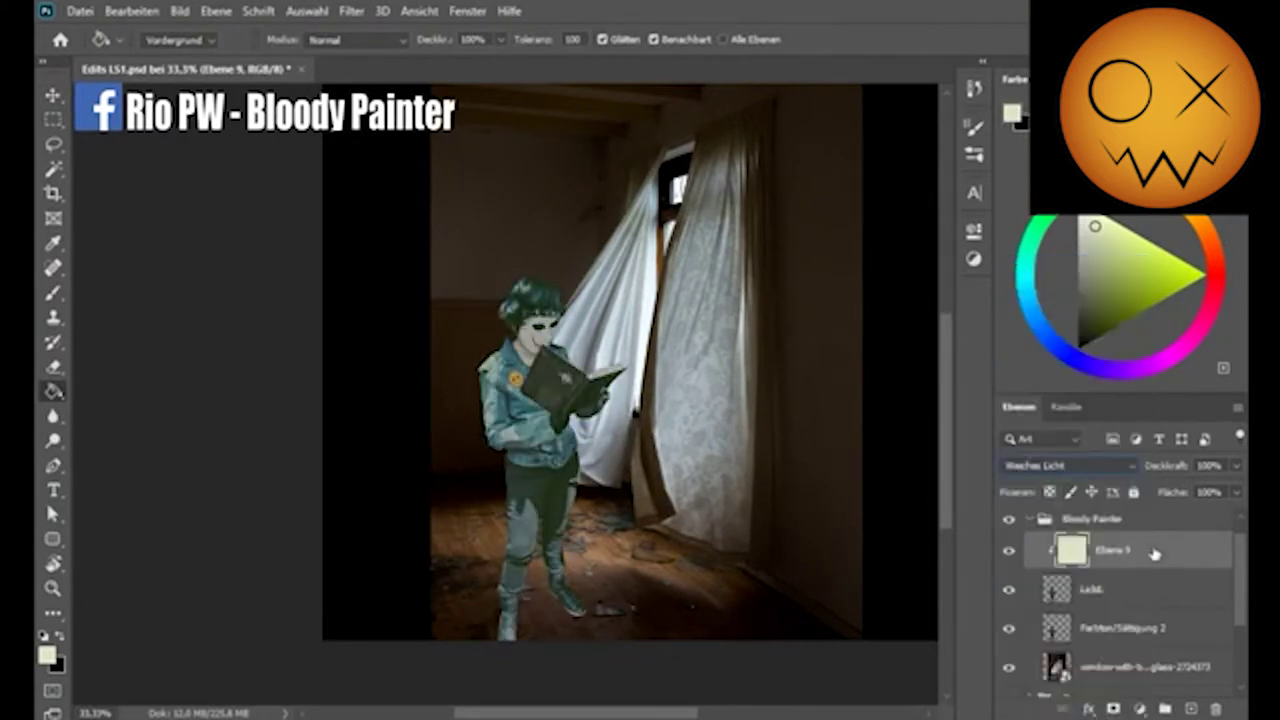
Duplicate the Farbton/Sättigung 2 adjustment and place the copy above Ebene 9
{"action": "right_click", "coordinate": [1090, 553]}
{"action": "left_click", "coordinate": [1088, 540]}
{"action": "left_click_drag", "start_coordinate": [1120, 623], "coordinate": [1120, 540], "text": "alt"}
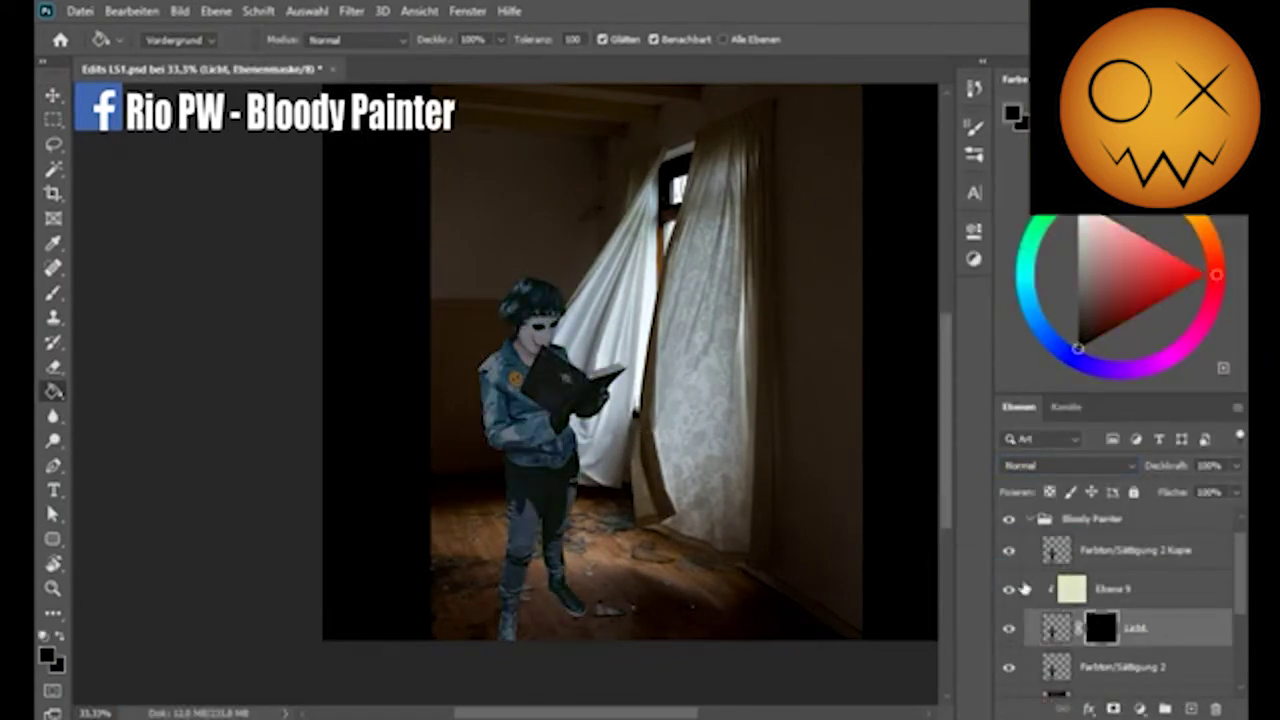
Add a clipped layer filled with dark brown and set it to Multiply
{"action": "left_click", "coordinate": [866, 468], "text": "alt"}
{"action": "left_click", "coordinate": [1190, 709]}
{"action": "key", "text": "alt+BackSpace"}
{"action": "key", "text": "ctrl+alt+g"}
{"action": "left_click", "coordinate": [1068, 465]}
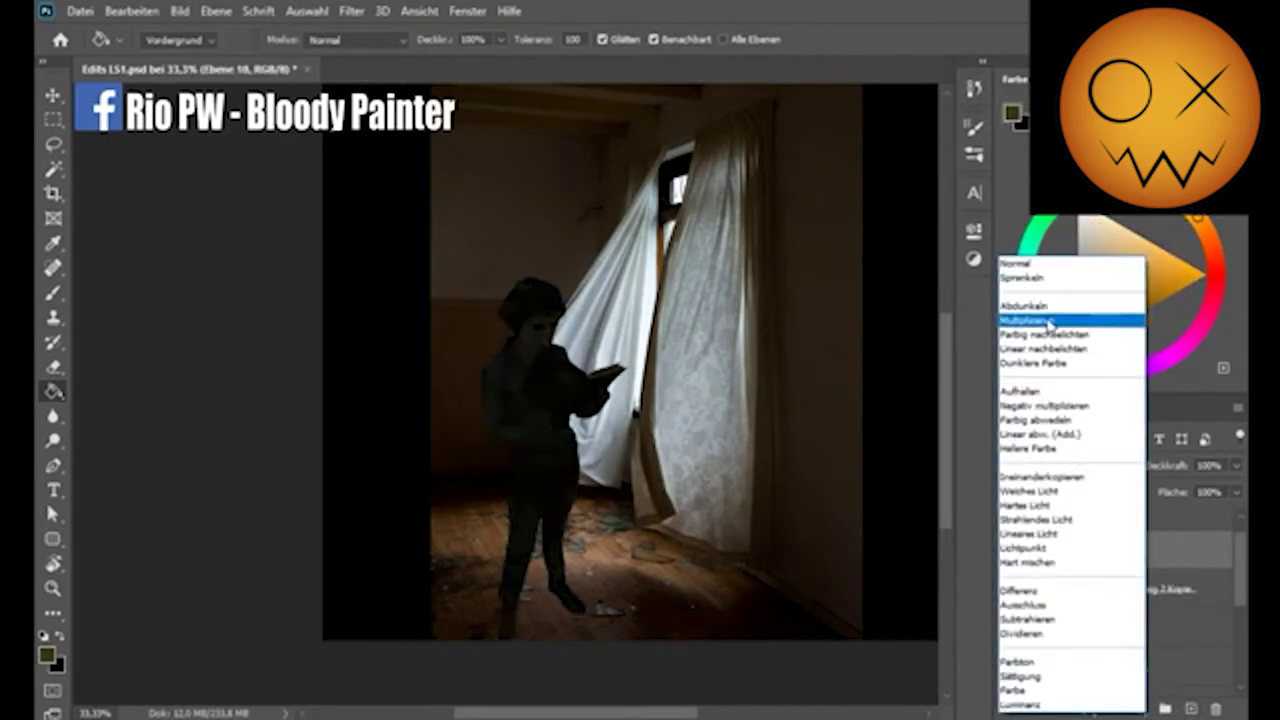
{"action": "left_click", "coordinate": [1114, 320]}
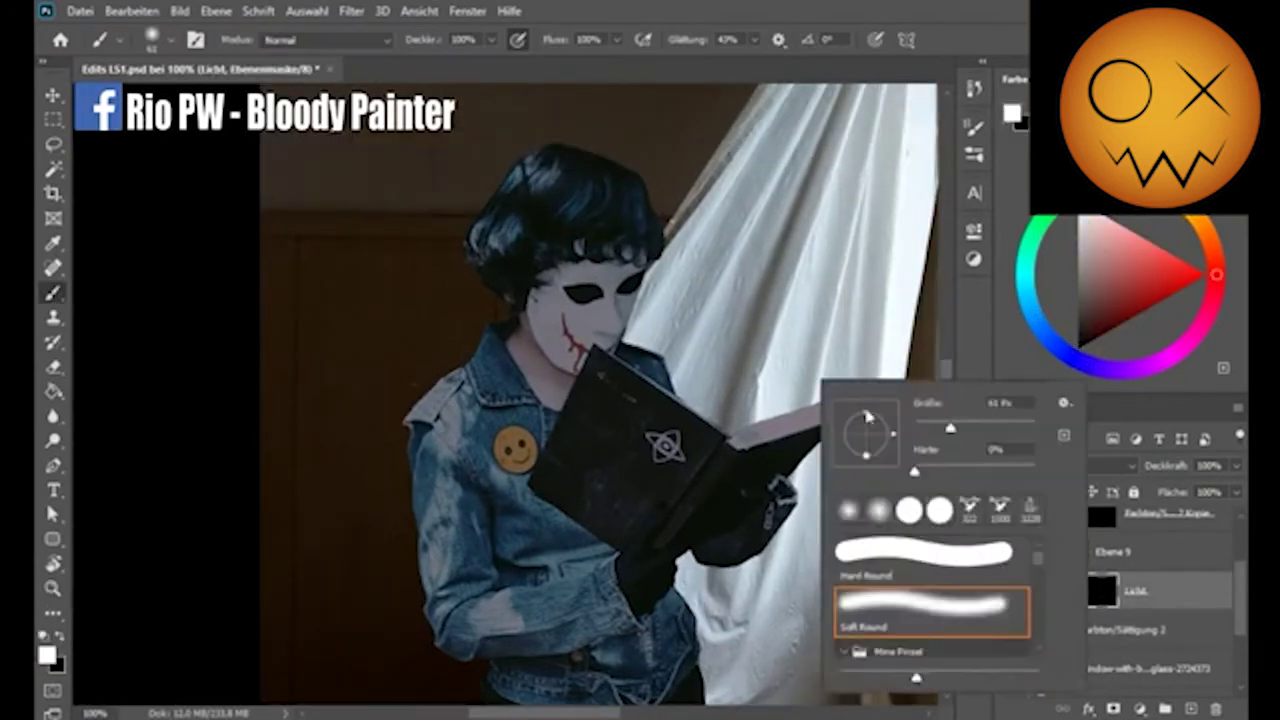
Shift the Hue/Saturation tint to +48 hue and merge it down into Ebene 9
{"action": "left_click", "coordinate": [600, 139]}
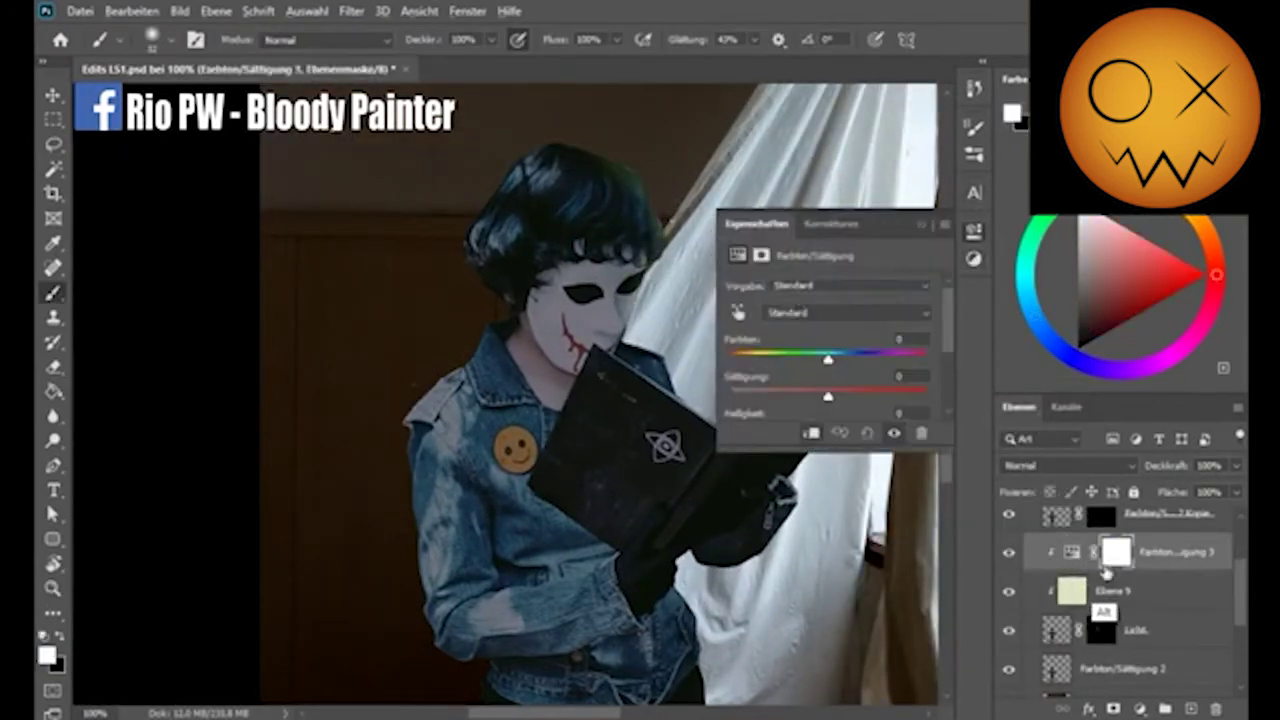
{"action": "left_click_drag", "start_coordinate": [788, 358], "coordinate": [873, 367]}
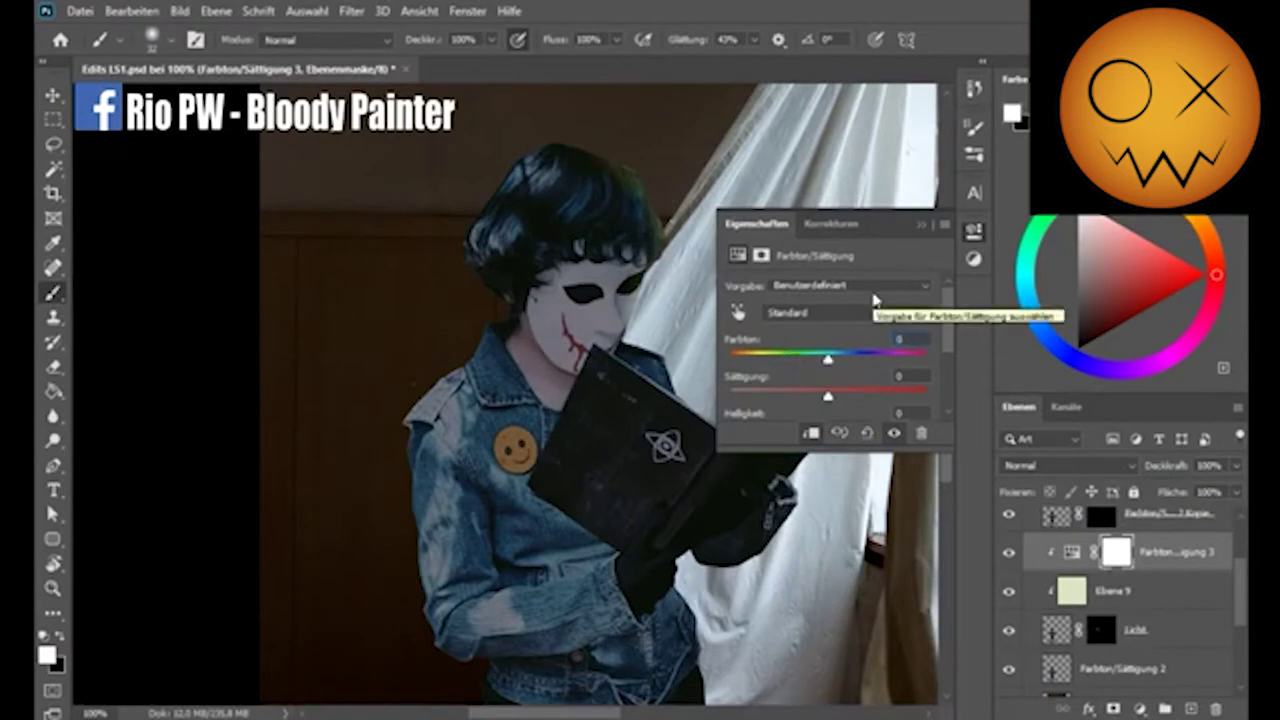
{"action": "left_click_drag", "start_coordinate": [760, 403], "coordinate": [771, 396]}
{"action": "scroll", "coordinate": [855, 392], "scroll_direction": "down", "scroll_amount": 2}
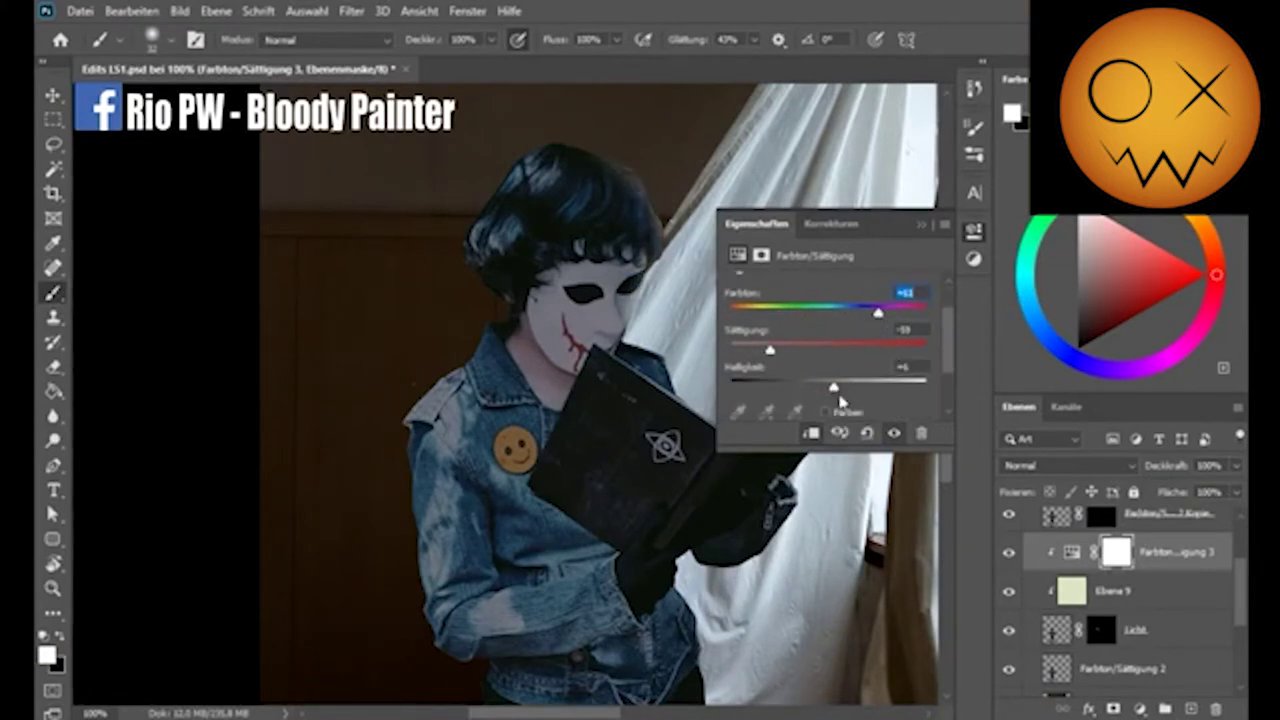
{"action": "right_click", "coordinate": [1160, 552]}
{"action": "left_click", "coordinate": [1140, 560]}
Set Ebene 9 to Aufhellen (Lighten) at about 20% opacity, with cream as the paint colour
{"action": "left_click", "coordinate": [1102, 597]}
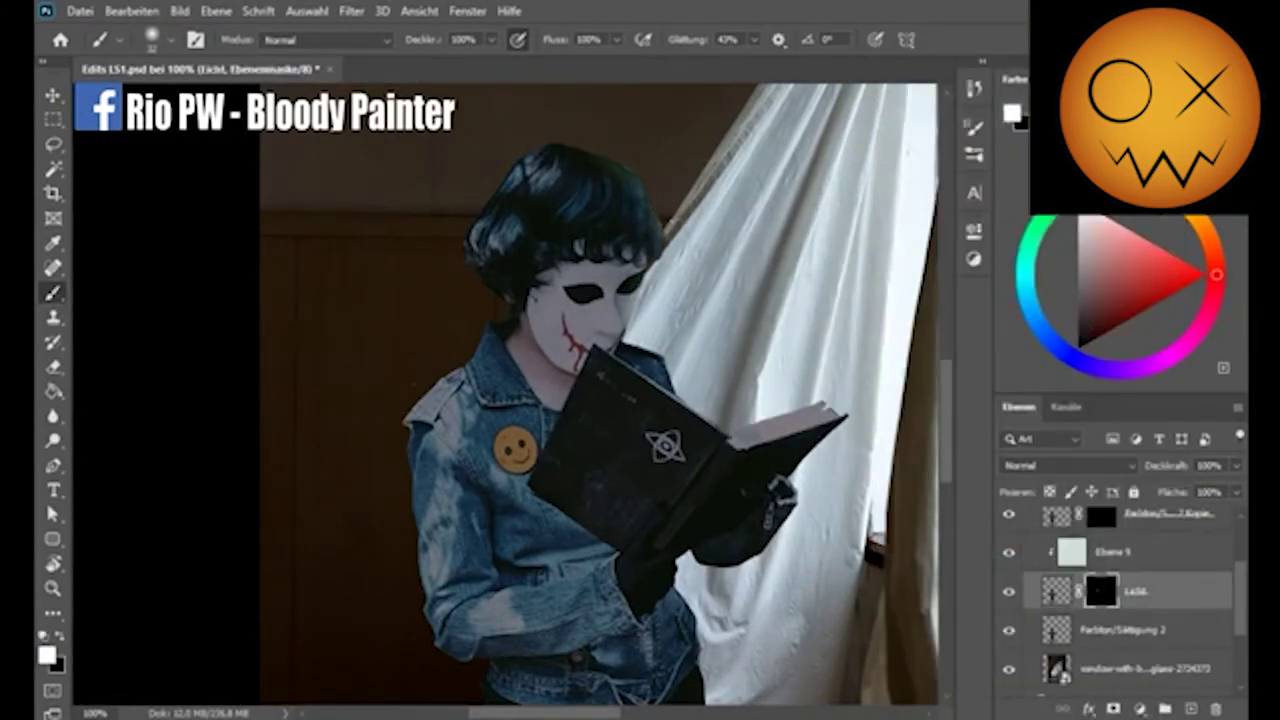
{"action": "left_click", "coordinate": [1110, 552]}
{"action": "left_click", "coordinate": [1068, 465]}
{"action": "left_click", "coordinate": [1040, 380]}
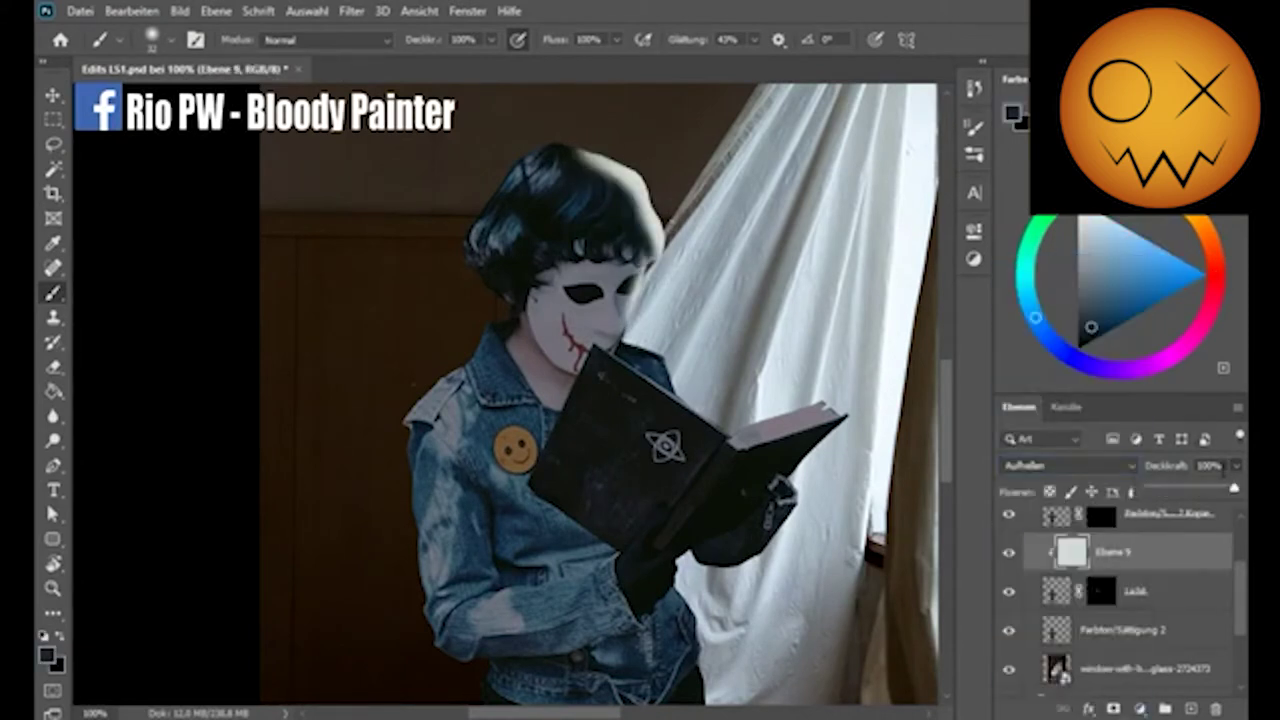
{"action": "left_click_drag", "start_coordinate": [1236, 465], "coordinate": [1173, 490]}
{"action": "left_click", "coordinate": [1090, 220]}
{"action": "key", "text": "g"}
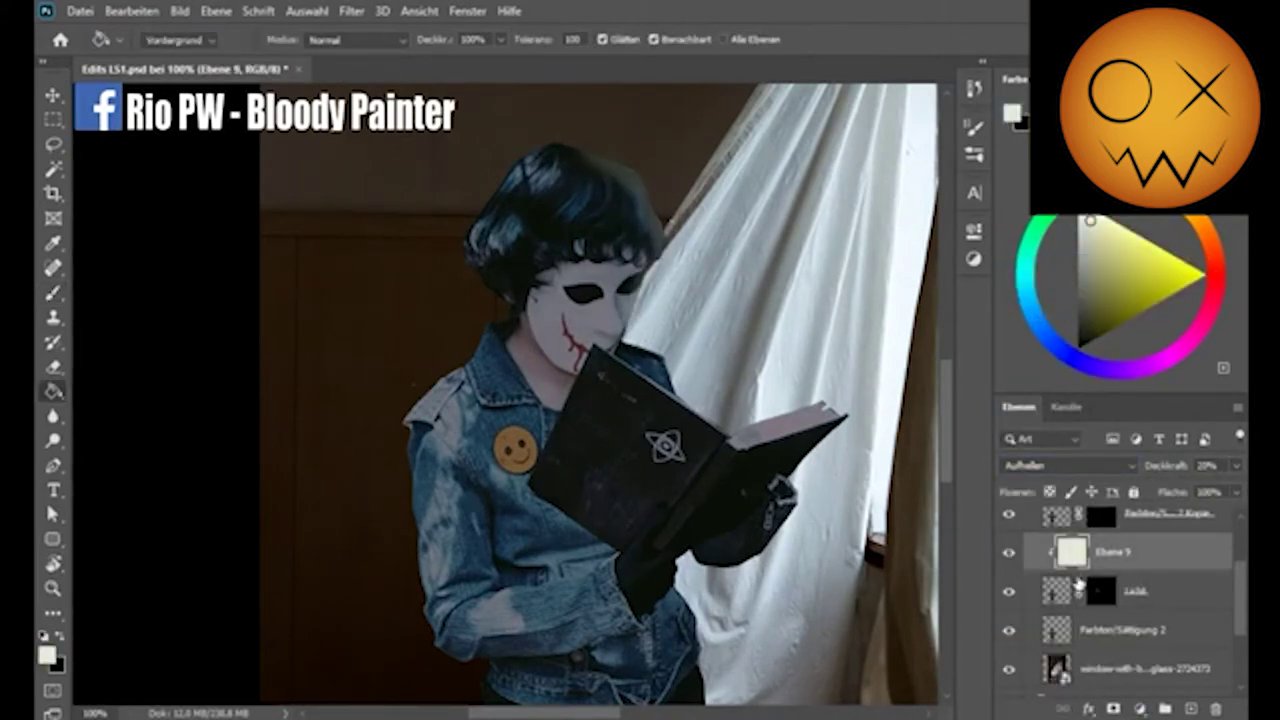
Set the Licht layer to Aufhellen after trying Screen, and target its mask for brushing
{"action": "left_click", "coordinate": [1062, 595]}
{"action": "left_click", "coordinate": [1068, 465]}
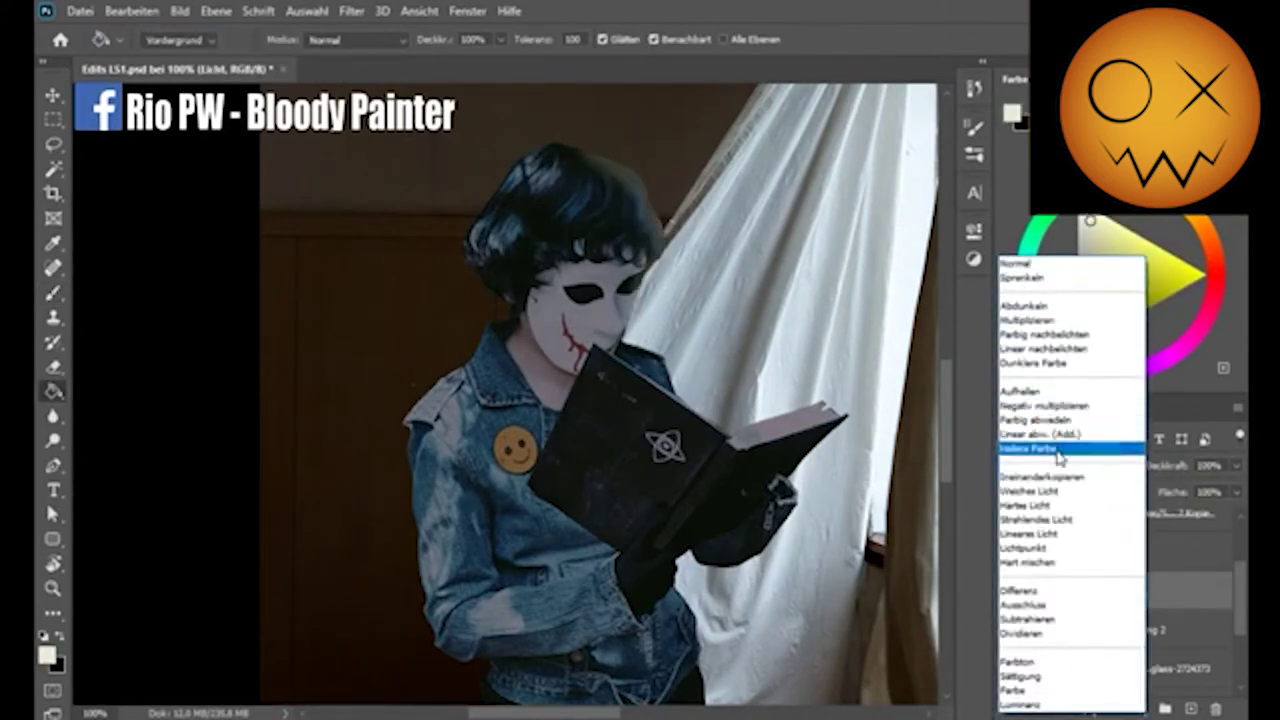
{"action": "left_click", "coordinate": [1072, 406]}
{"action": "left_click", "coordinate": [1068, 465]}
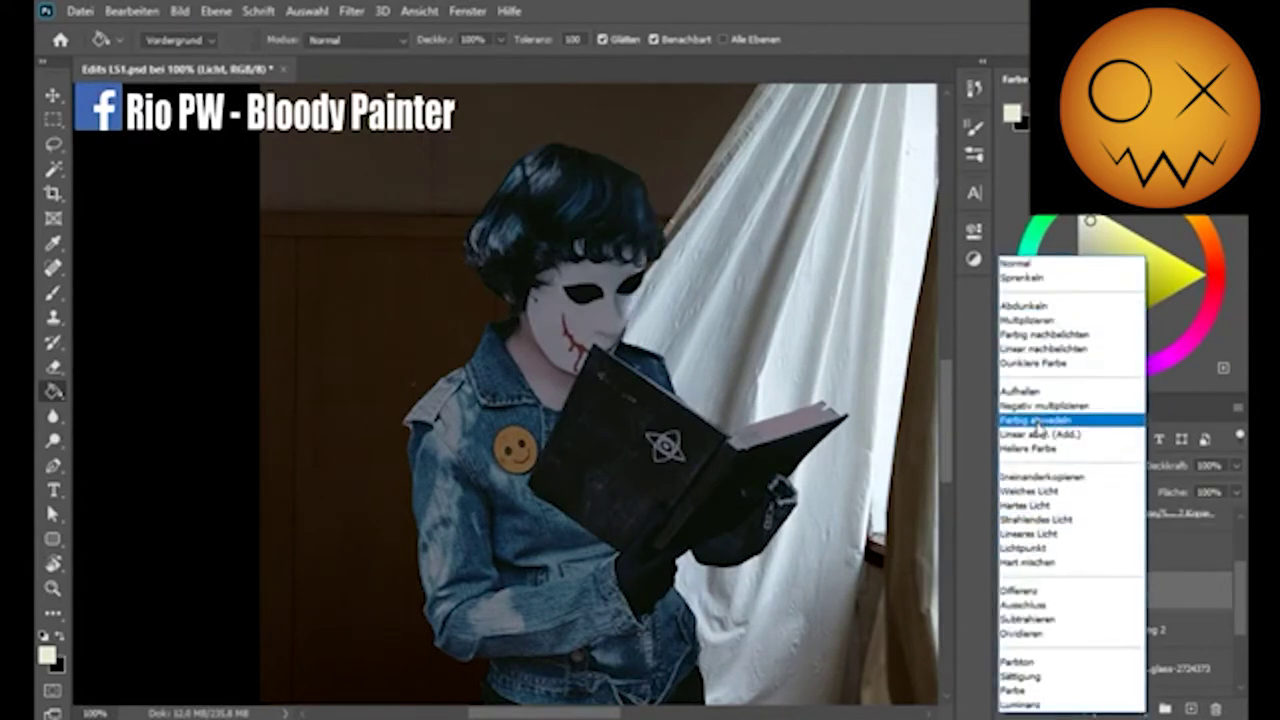
{"action": "left_click", "coordinate": [1030, 391]}
{"action": "left_click", "coordinate": [1100, 590]}
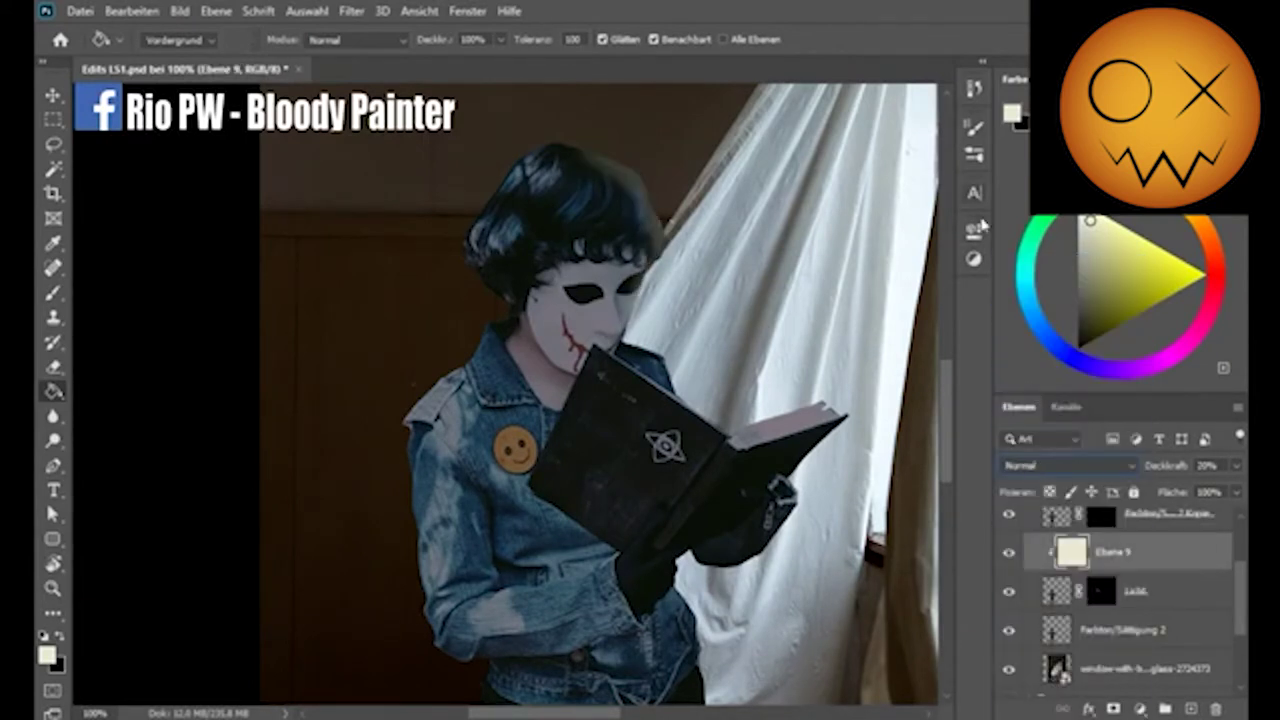
{"action": "key", "text": "b"}
{"action": "right_click", "coordinate": [674, 318]}
Paint light onto the book's page edge on the Licht mask with the soft brush
{"action": "key", "text": "Escape"}
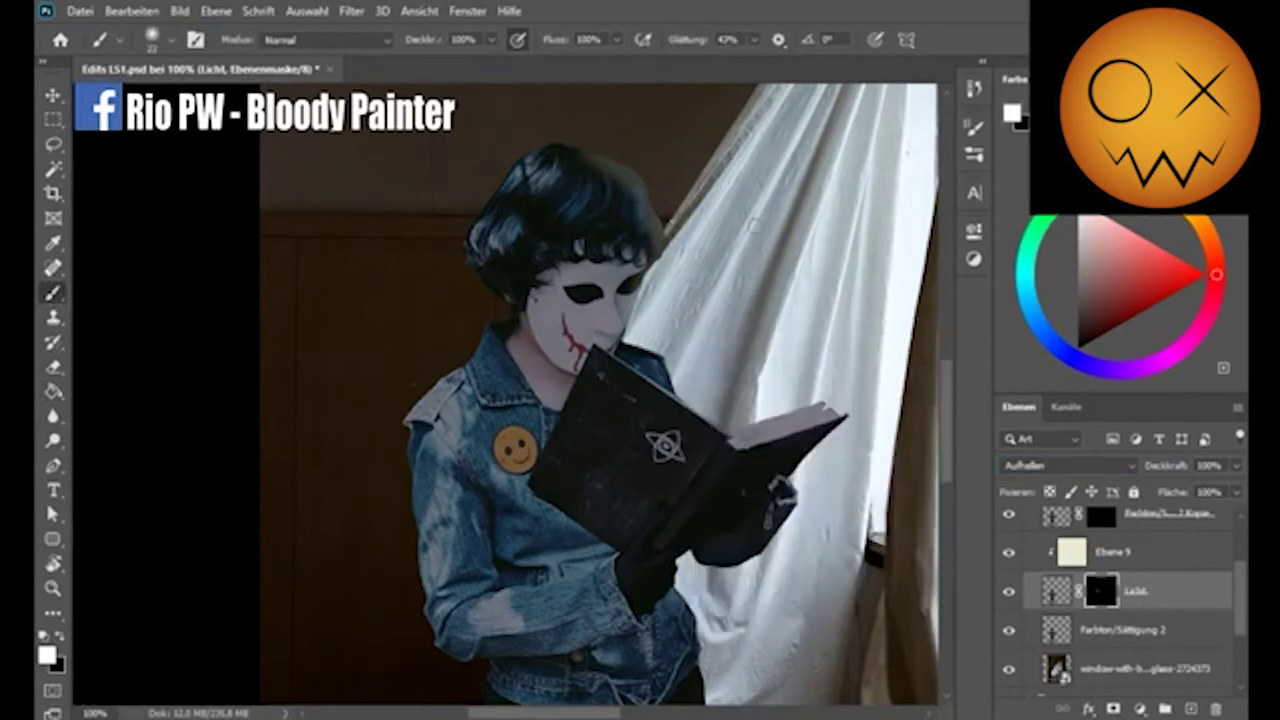
{"action": "scroll", "coordinate": [665, 335], "scroll_direction": "down", "scroll_amount": 2}
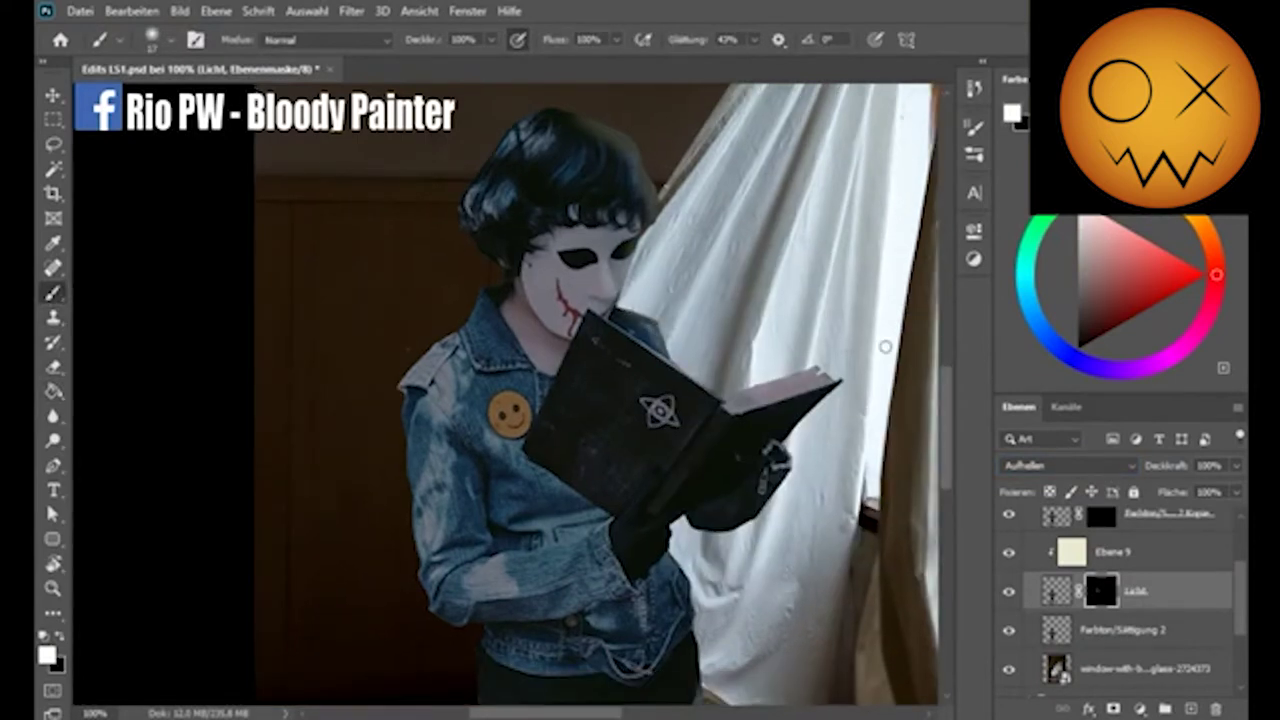
{"action": "left_click_drag", "start_coordinate": [760, 400], "coordinate": [825, 383]}
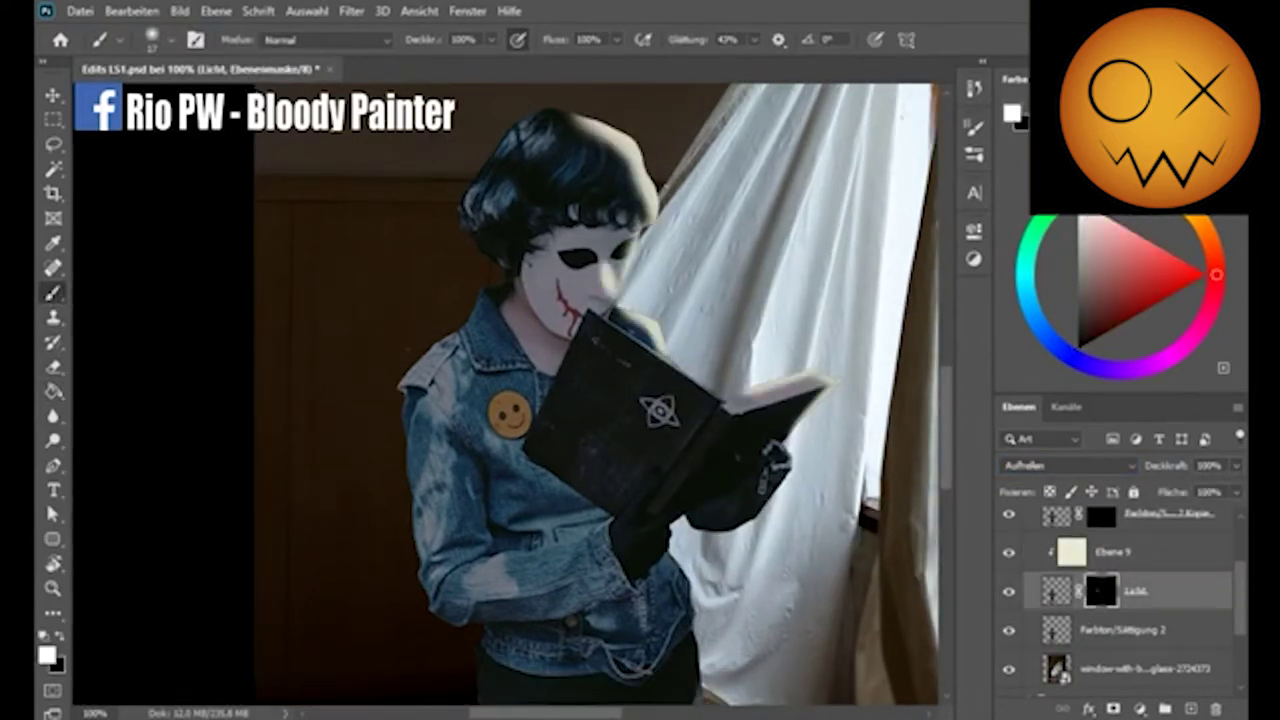
{"action": "scroll", "coordinate": [600, 390], "scroll_direction": "down", "scroll_amount": 4}
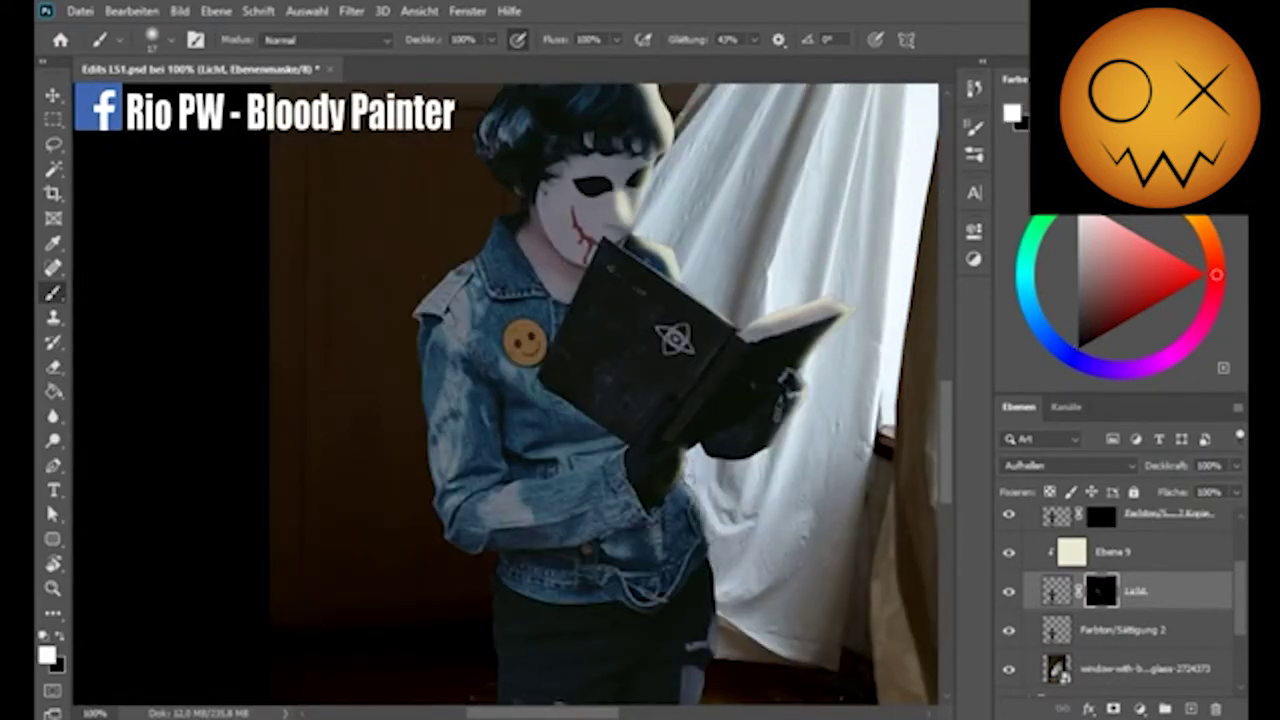
{"action": "scroll", "coordinate": [505, 390], "scroll_direction": "down", "scroll_amount": 5}
{"action": "scroll", "coordinate": [505, 390], "scroll_direction": "down", "scroll_amount": 3}
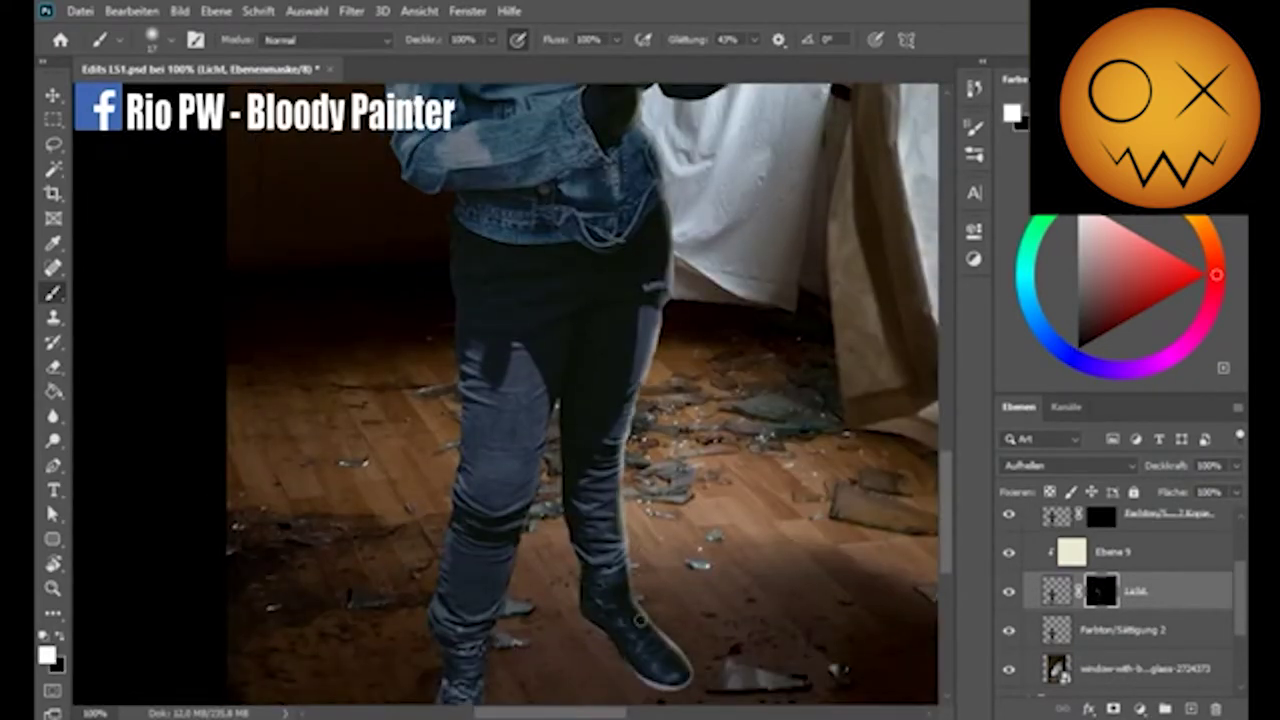
{"action": "scroll", "coordinate": [541, 326], "scroll_direction": "down", "scroll_amount": 2}
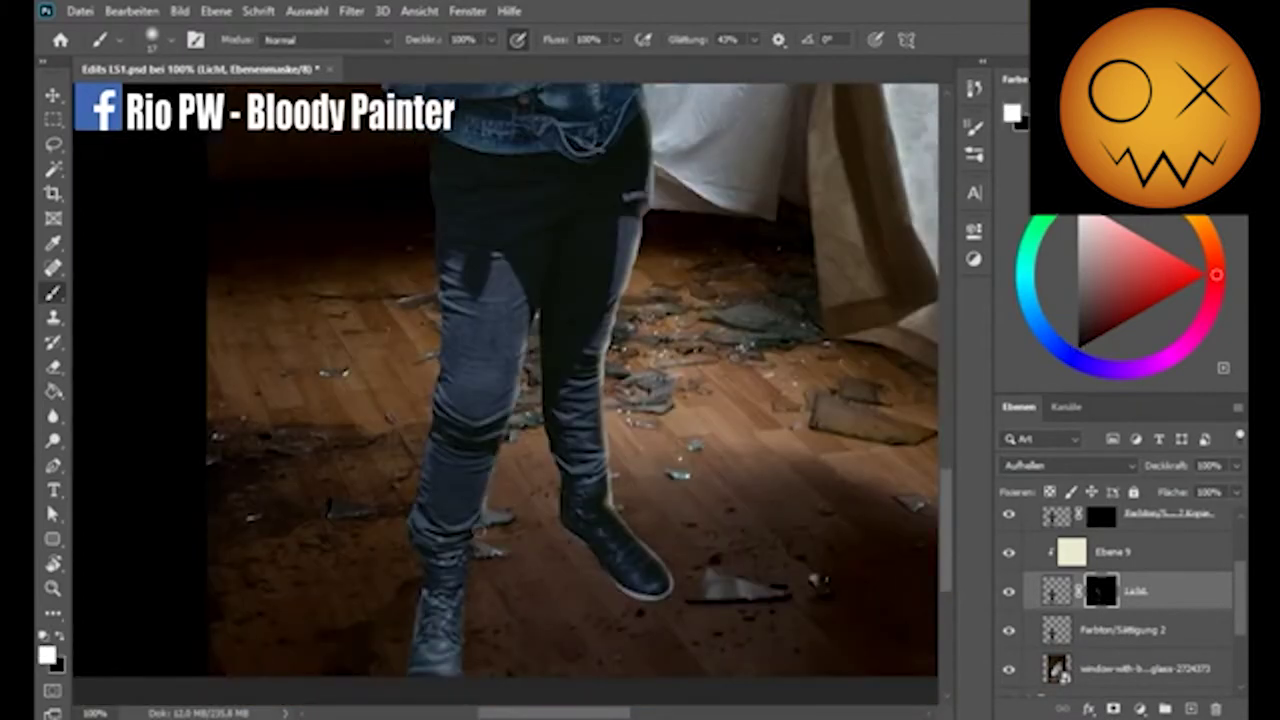
{"action": "scroll", "coordinate": [520, 400], "scroll_direction": "down", "scroll_amount": 2}
{"action": "right_click", "coordinate": [520, 408]}
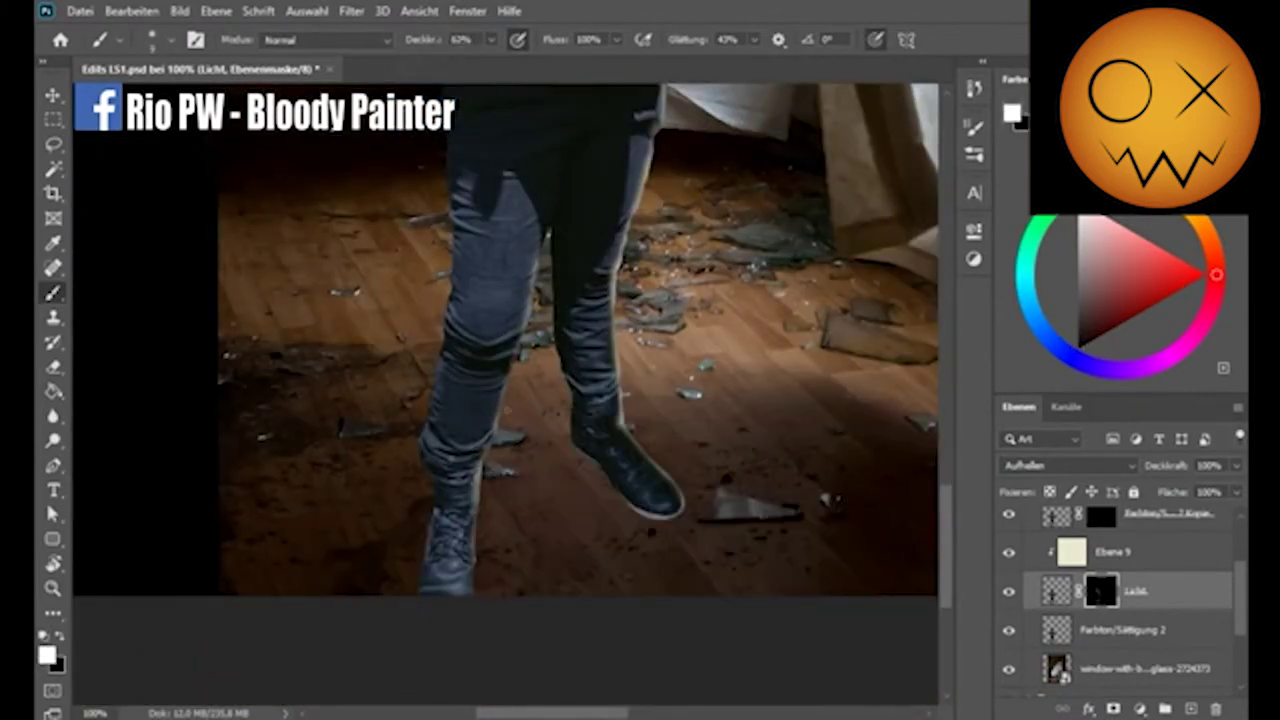
Swap to the other paint colour, adjust the soft brush, and zoom out to 33.33%
{"action": "scroll", "coordinate": [505, 376], "scroll_direction": "up", "scroll_amount": 2}
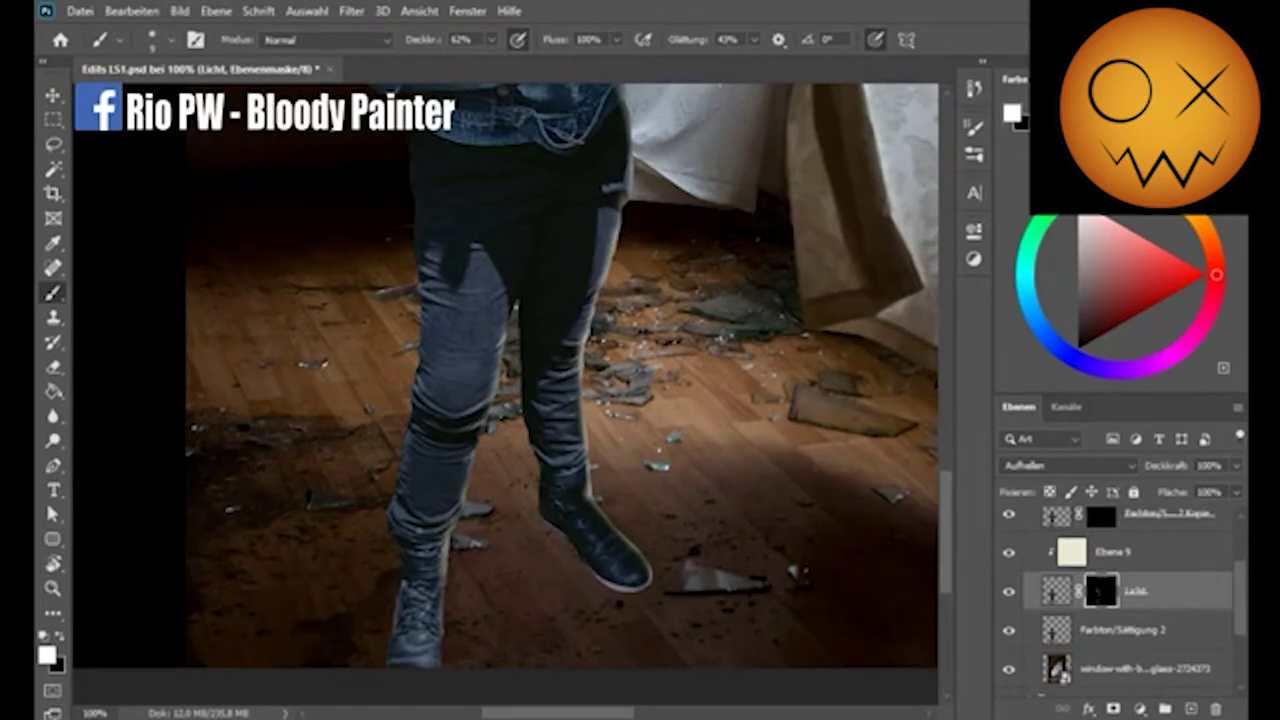
{"action": "scroll", "coordinate": [581, 448], "scroll_direction": "up", "scroll_amount": 3}
{"action": "scroll", "coordinate": [665, 358], "scroll_direction": "up", "scroll_amount": 3}
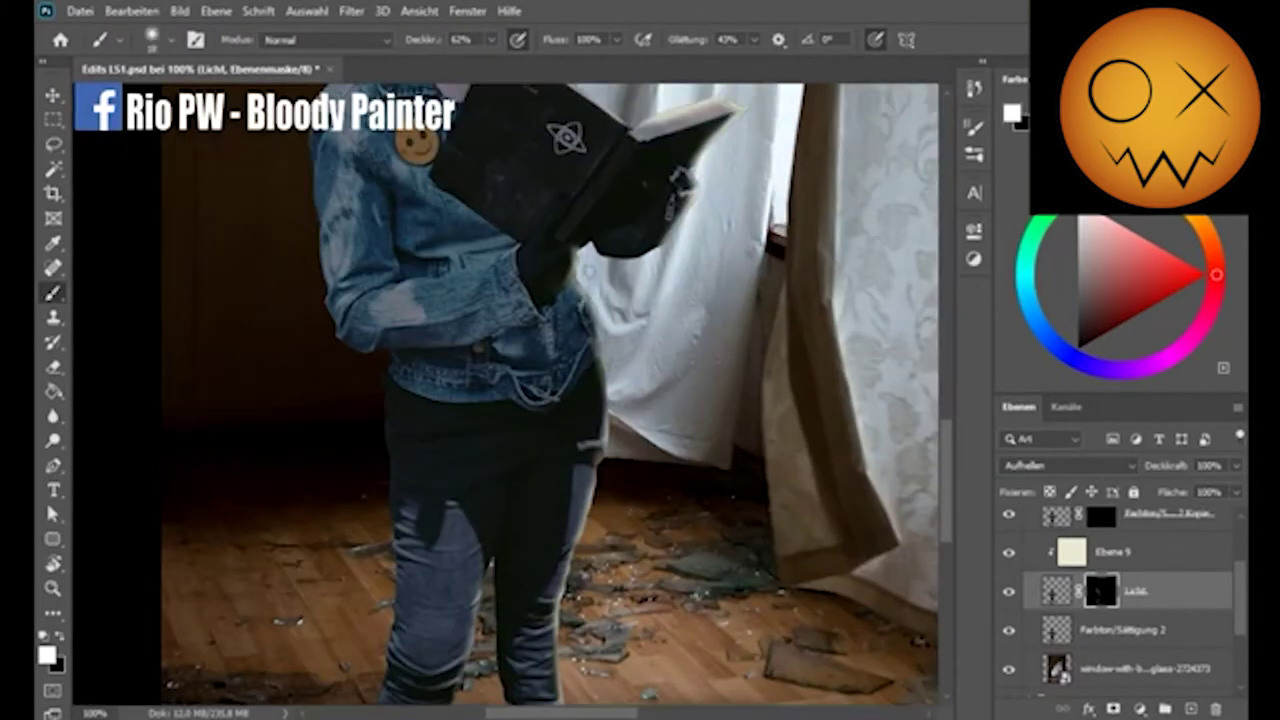
{"action": "scroll", "coordinate": [580, 330], "scroll_direction": "up", "scroll_amount": 2}
{"action": "scroll", "coordinate": [560, 300], "scroll_direction": "up", "scroll_amount": 3}
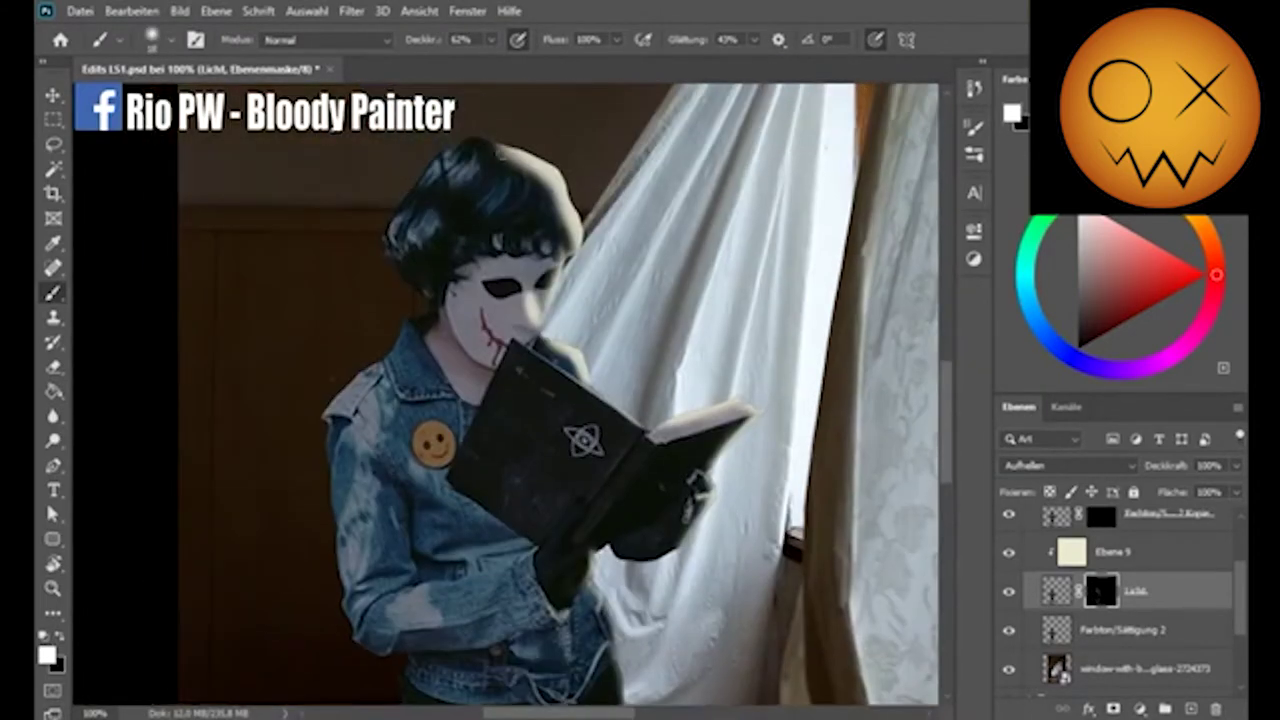
{"action": "key", "text": "e"}
{"action": "key", "text": "b"}
{"action": "key", "text": "x"}
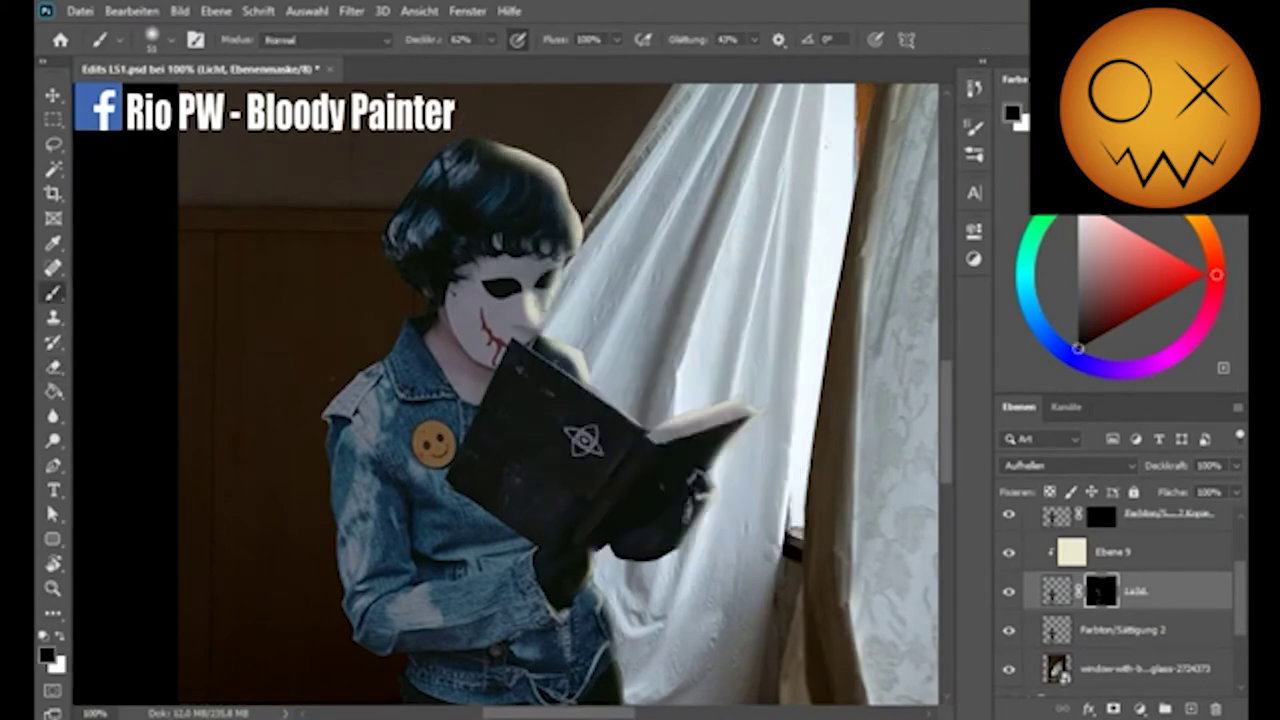
{"action": "scroll", "coordinate": [557, 534], "scroll_direction": "left", "scroll_amount": 2}
{"action": "right_click", "coordinate": [858, 418]}
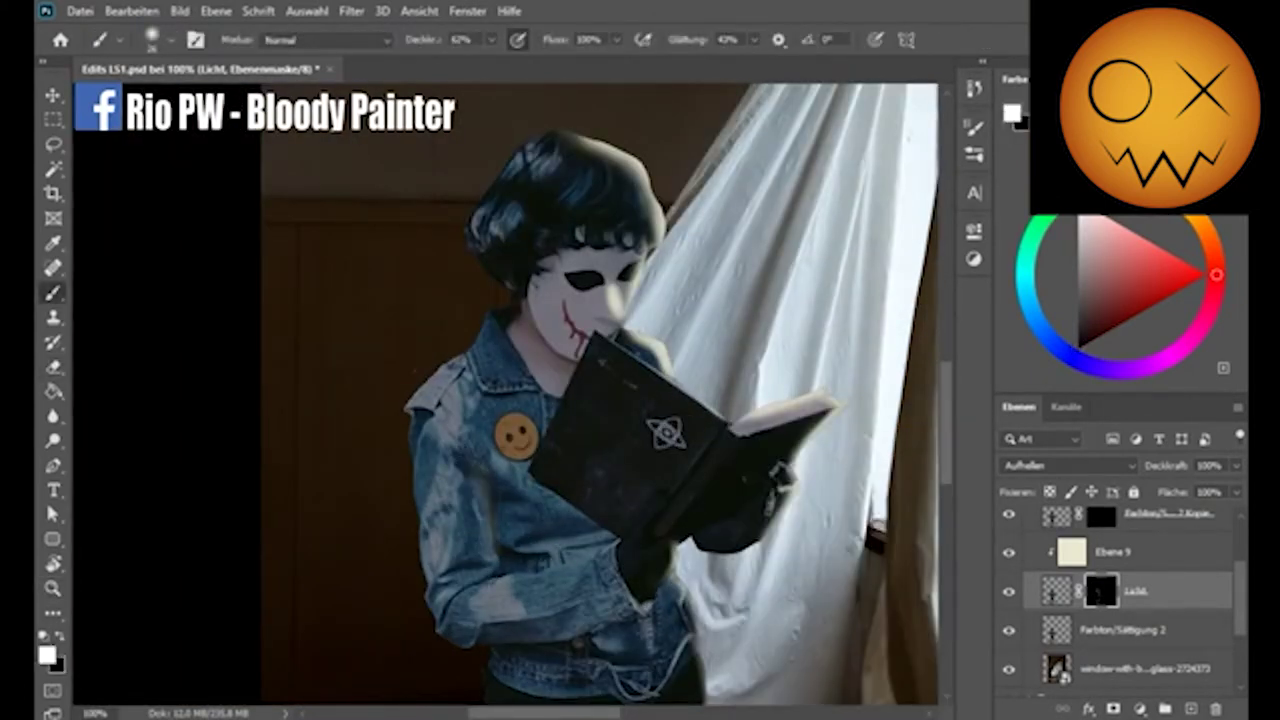
{"action": "scroll", "coordinate": [550, 511], "scroll_direction": "down", "scroll_amount": 5}
{"action": "key", "text": "z"}
{"action": "left_click", "coordinate": [611, 420], "text": "alt"}
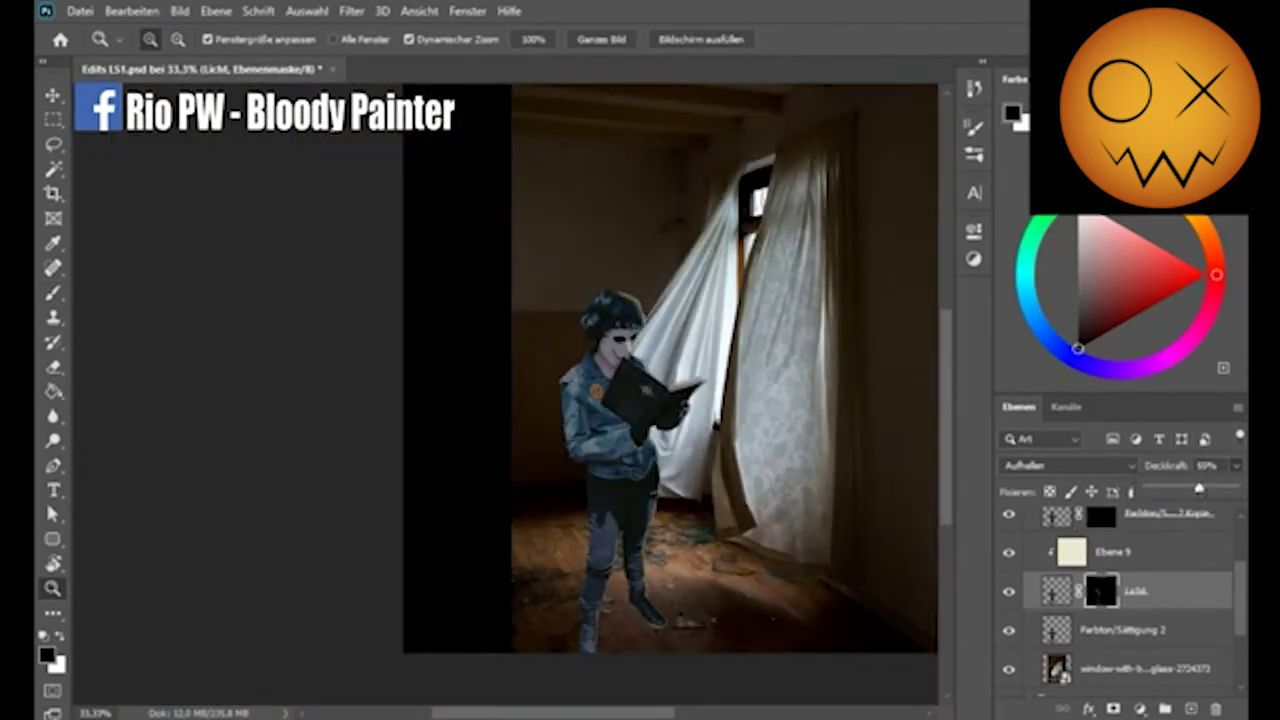
Add Ebene 11 clipped above Farbton/Sättigung 2 in Hard Light, with a hard round brush
{"action": "left_click", "coordinate": [1120, 630]}
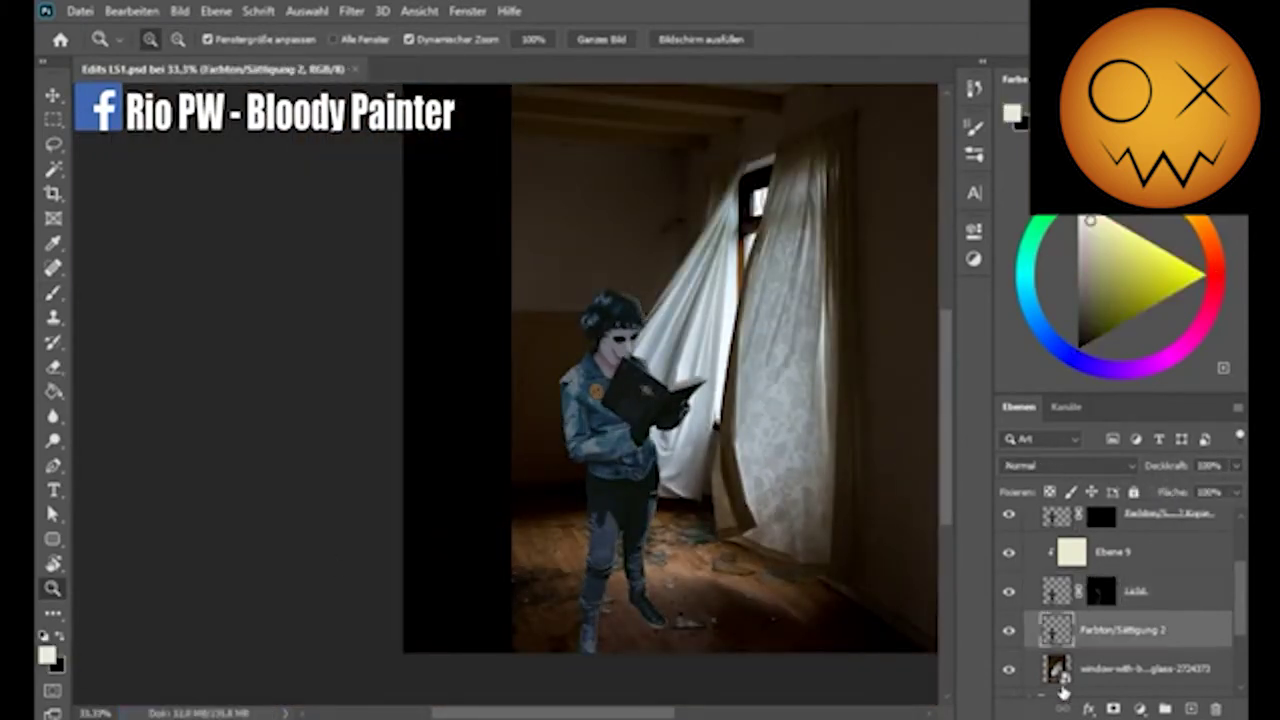
{"action": "left_click", "coordinate": [1190, 708]}
{"action": "key", "text": "ctrl+alt+g"}
{"action": "key", "text": "ctrl+1"}
{"action": "key", "text": "b"}
{"action": "right_click", "coordinate": [727, 457]}
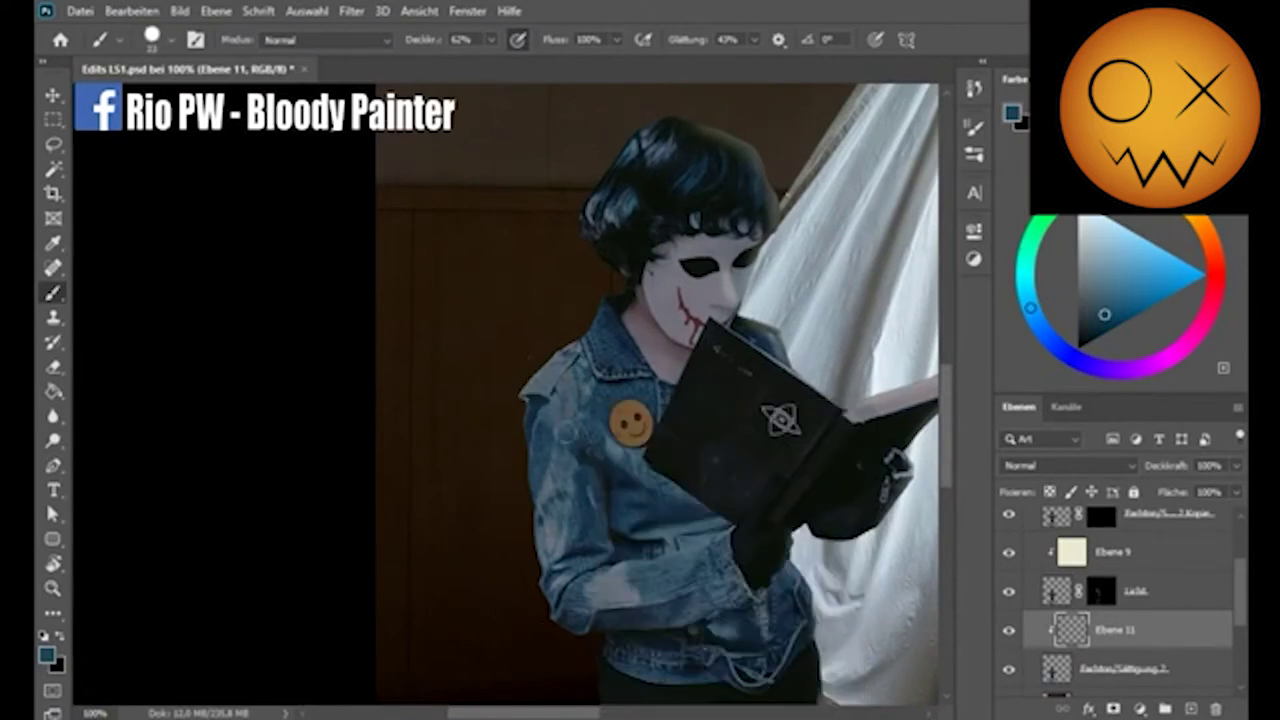
{"action": "left_click", "coordinate": [1065, 465]}
{"action": "left_click", "coordinate": [1030, 503]}
{"action": "right_click", "coordinate": [790, 465]}
{"action": "left_click", "coordinate": [698, 576]}
{"action": "key", "text": "Return"}
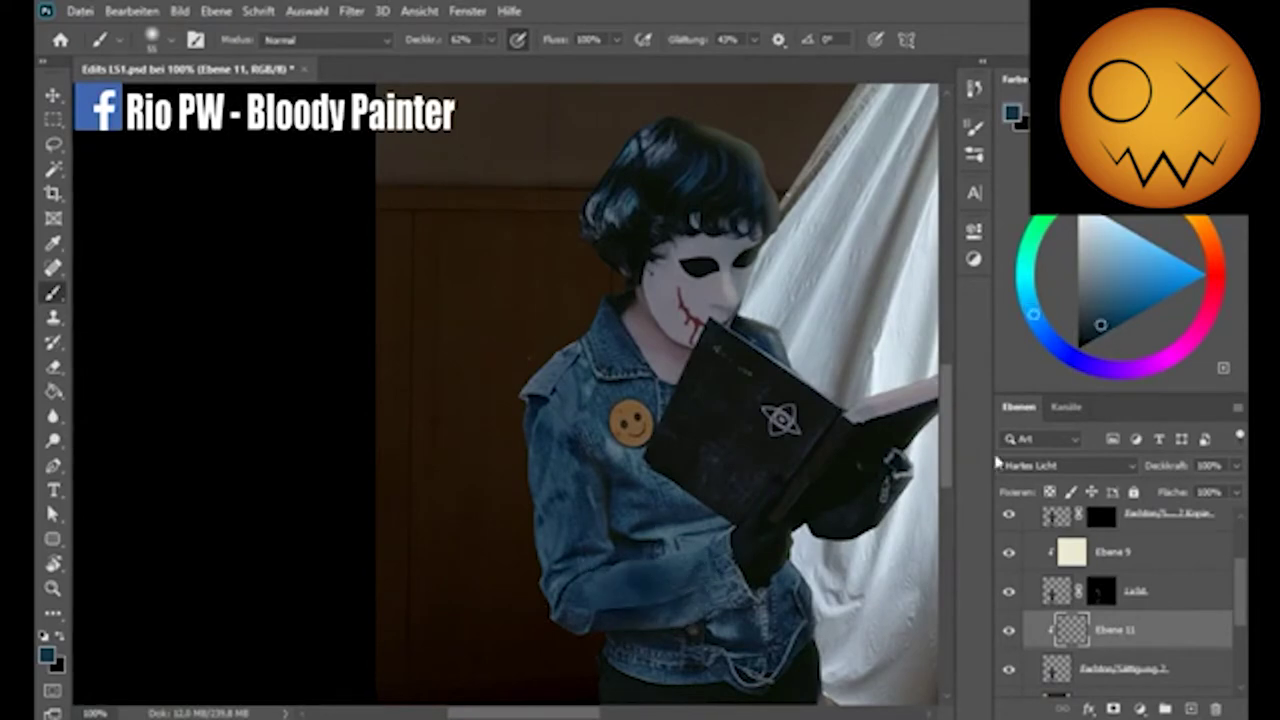
Add new layer Ebene 12 and try the Clone Stamp and Eraser tools
{"action": "scroll", "coordinate": [629, 498], "scroll_direction": "down", "scroll_amount": 3}
{"action": "key", "text": "ctrl+shift+alt+n"}
{"action": "key", "text": "s"}
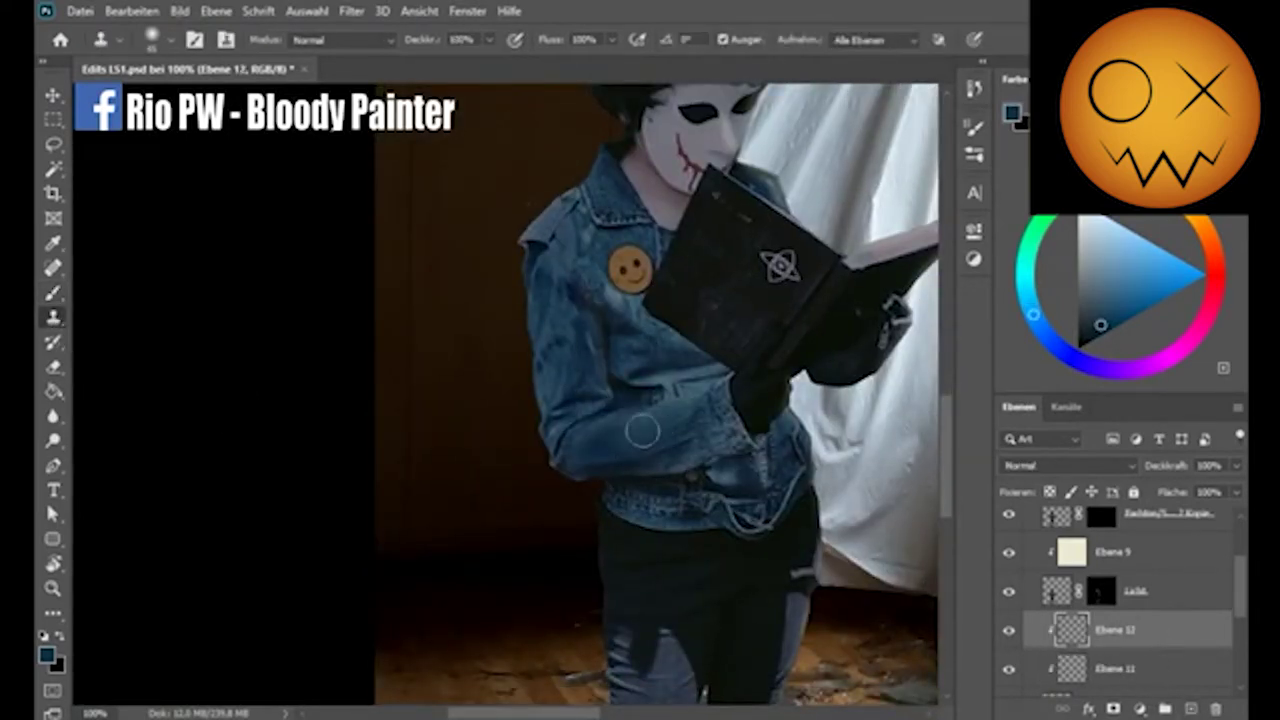
{"action": "key", "text": "e"}
{"action": "scroll", "coordinate": [717, 242], "scroll_direction": "down", "scroll_amount": 3}
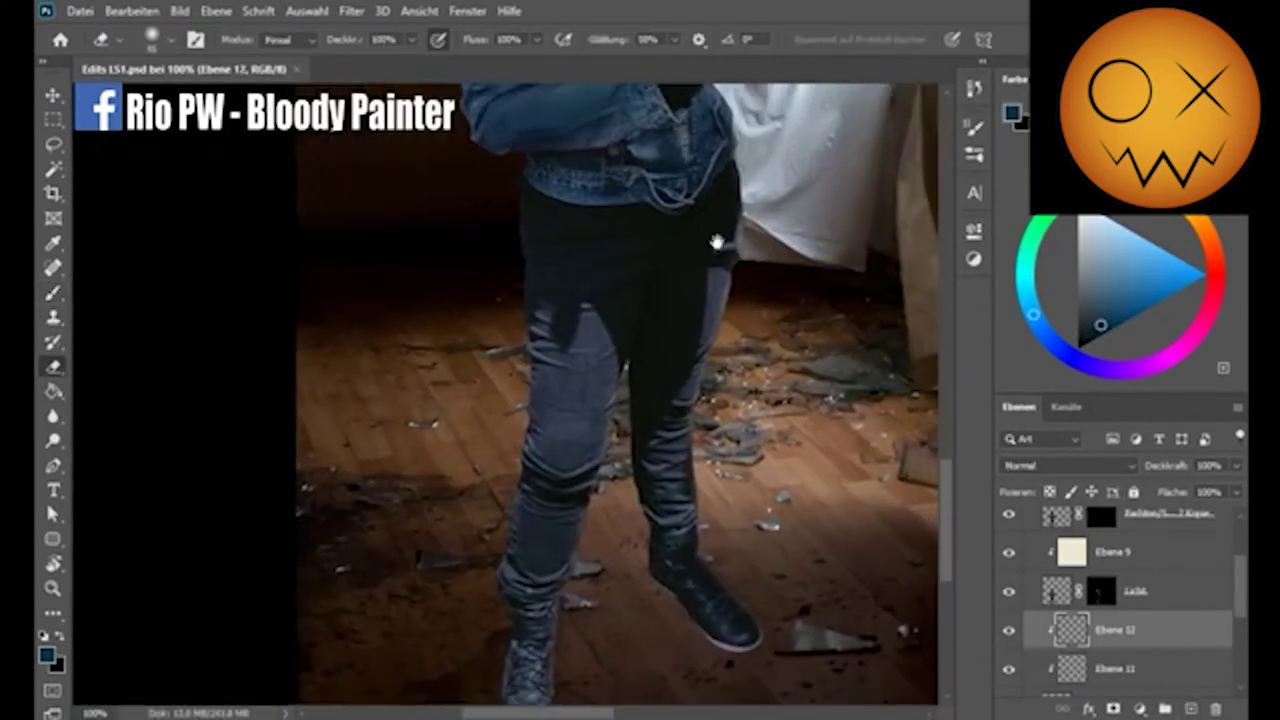
{"action": "key", "text": "b"}
Add Ebene 13 above Ebene 11 and set it to Overlay
{"action": "left_click", "coordinate": [1115, 668]}
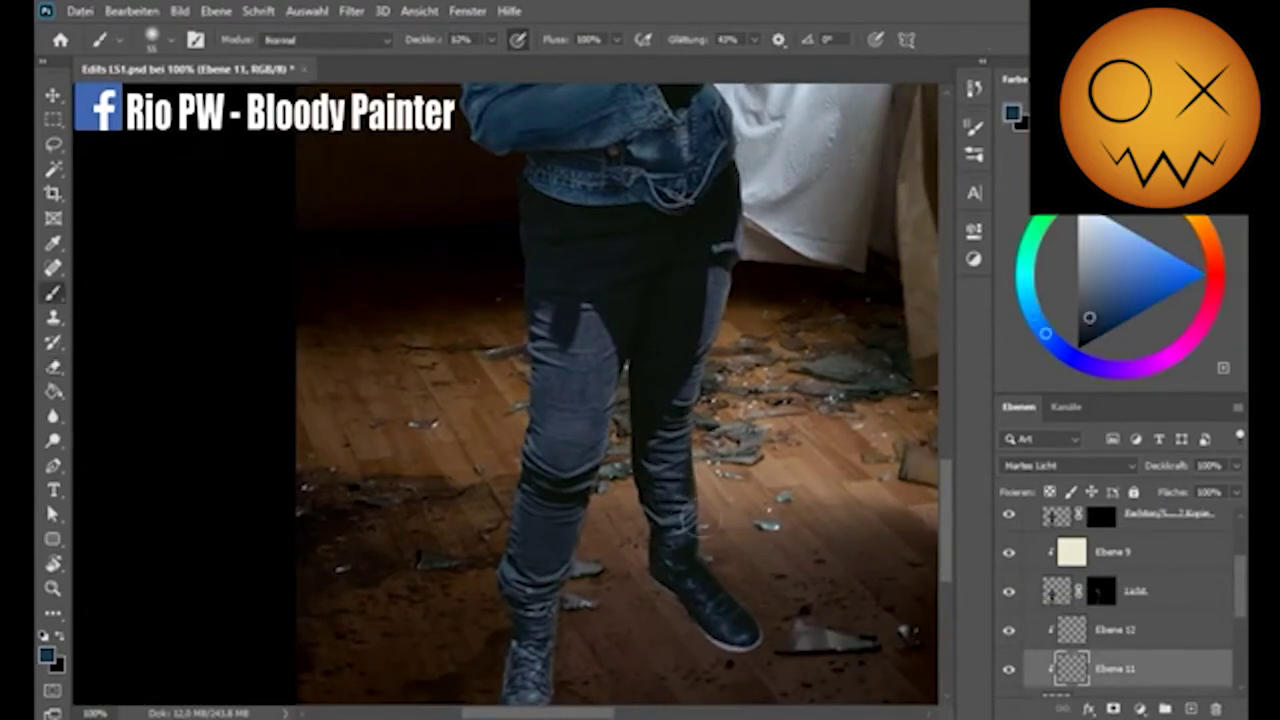
{"action": "left_click", "coordinate": [1190, 708]}
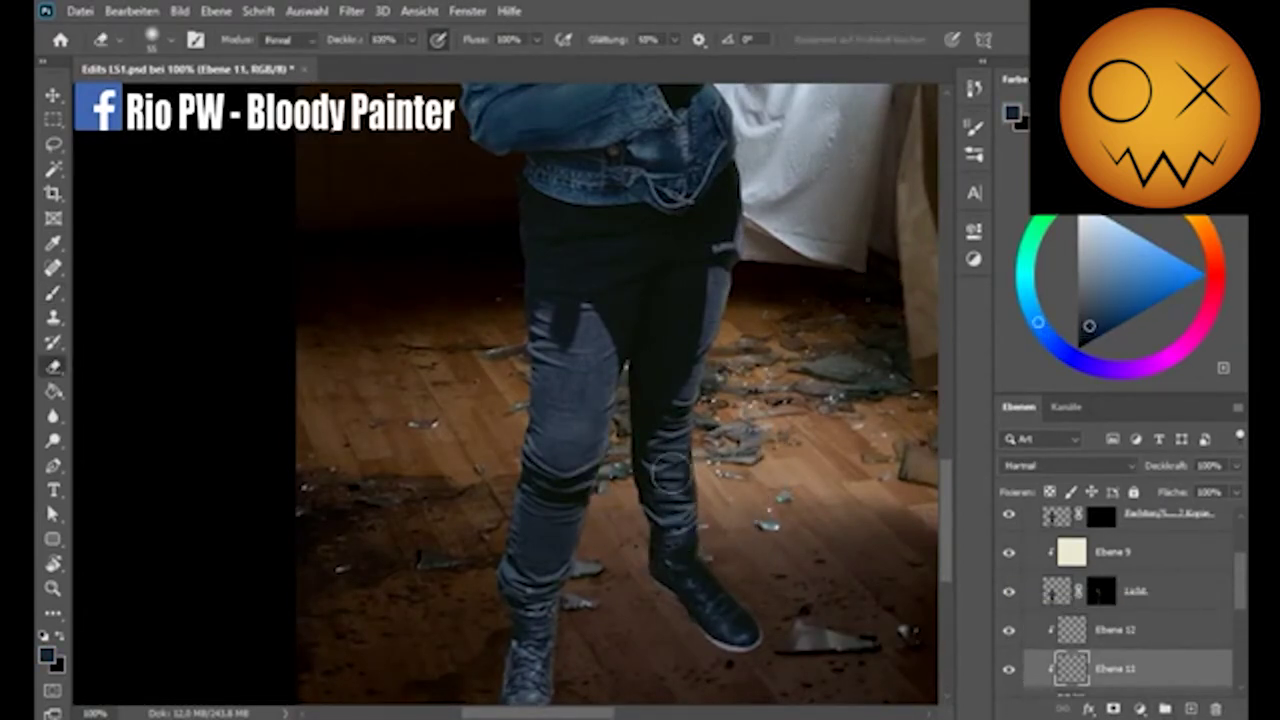
{"action": "left_click", "coordinate": [1040, 465]}
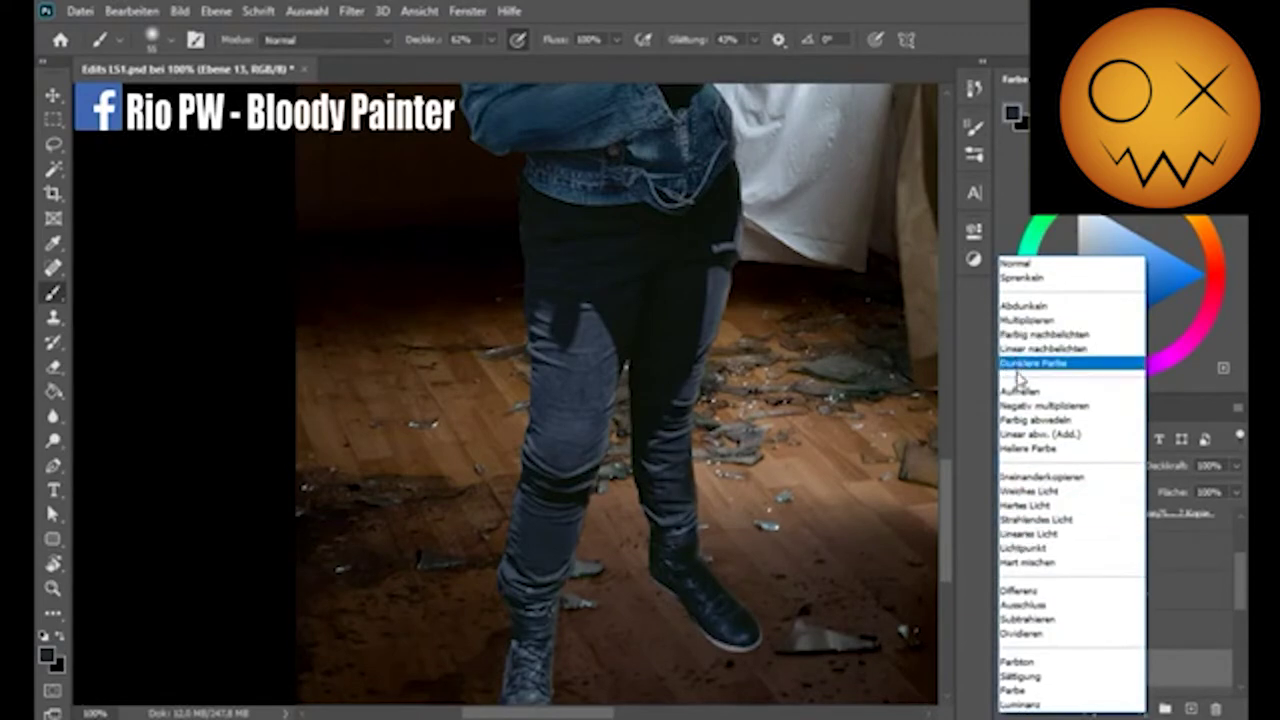
{"action": "left_click", "coordinate": [1027, 480]}
{"action": "key", "text": "e"}
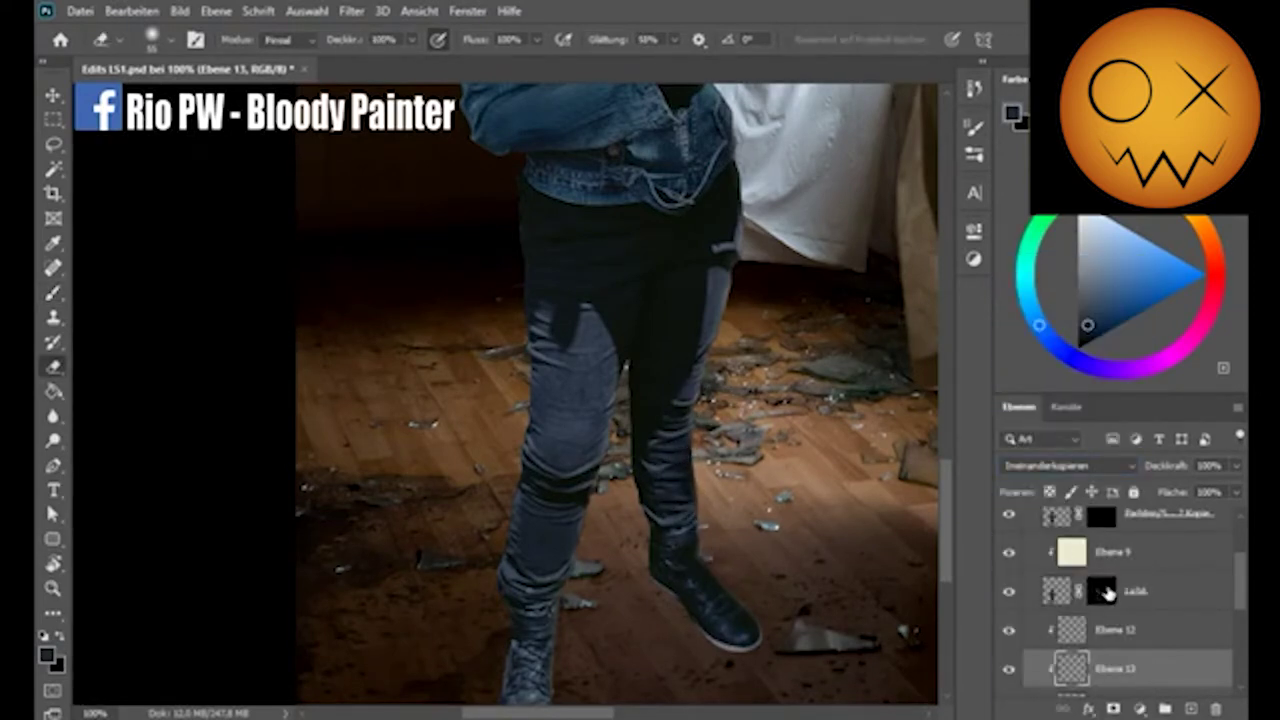
Target the Licht mask and zoom in on the figure's legs, checking the layer opacity
{"action": "left_click", "coordinate": [1102, 592]}
{"action": "key", "text": "b"}
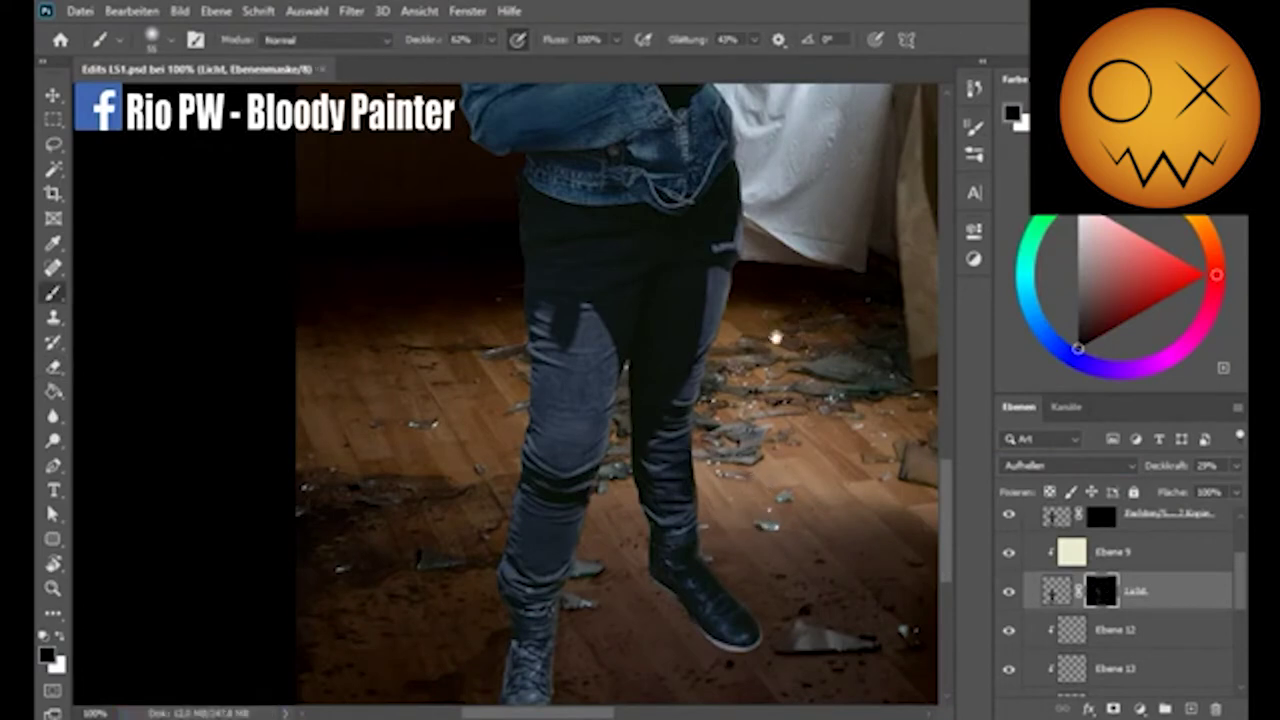
{"action": "left_click", "coordinate": [775, 338], "text": "ctrl+alt"}
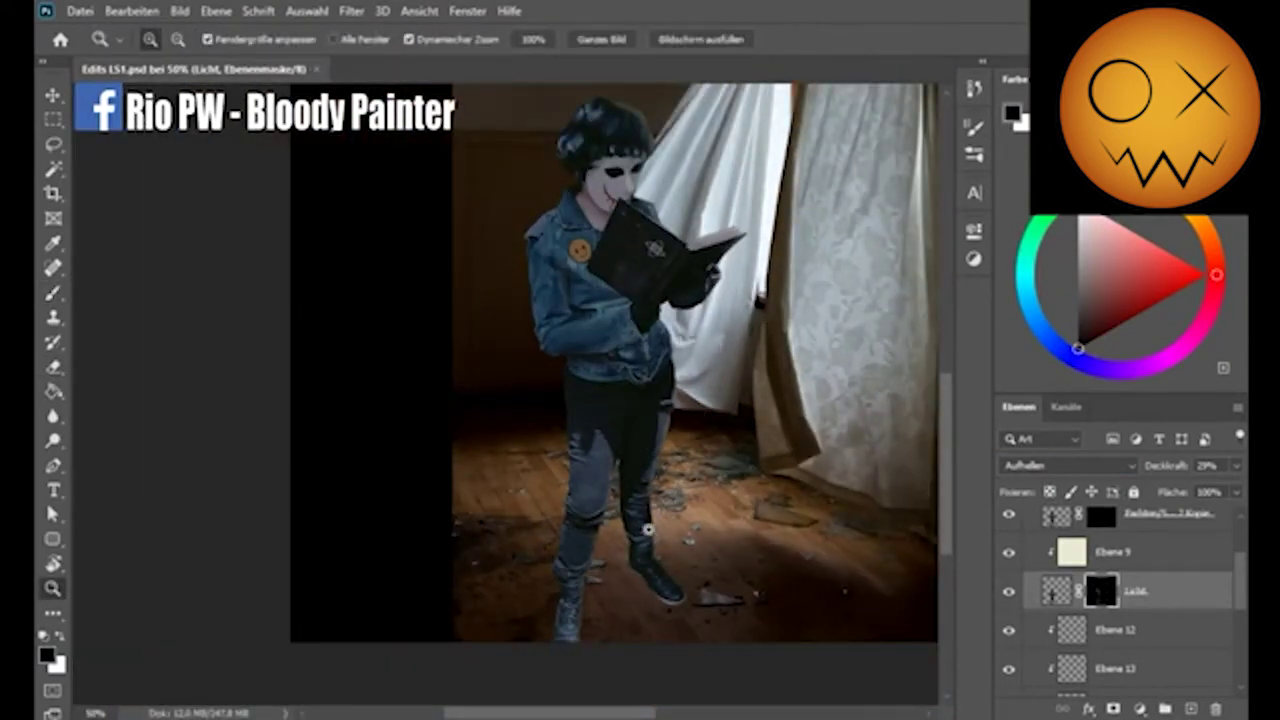
{"action": "left_click", "coordinate": [649, 529]}
{"action": "scroll", "coordinate": [600, 400], "scroll_direction": "up", "scroll_amount": 3}
{"action": "left_click", "coordinate": [1057, 591]}
{"action": "left_click", "coordinate": [1236, 466]}
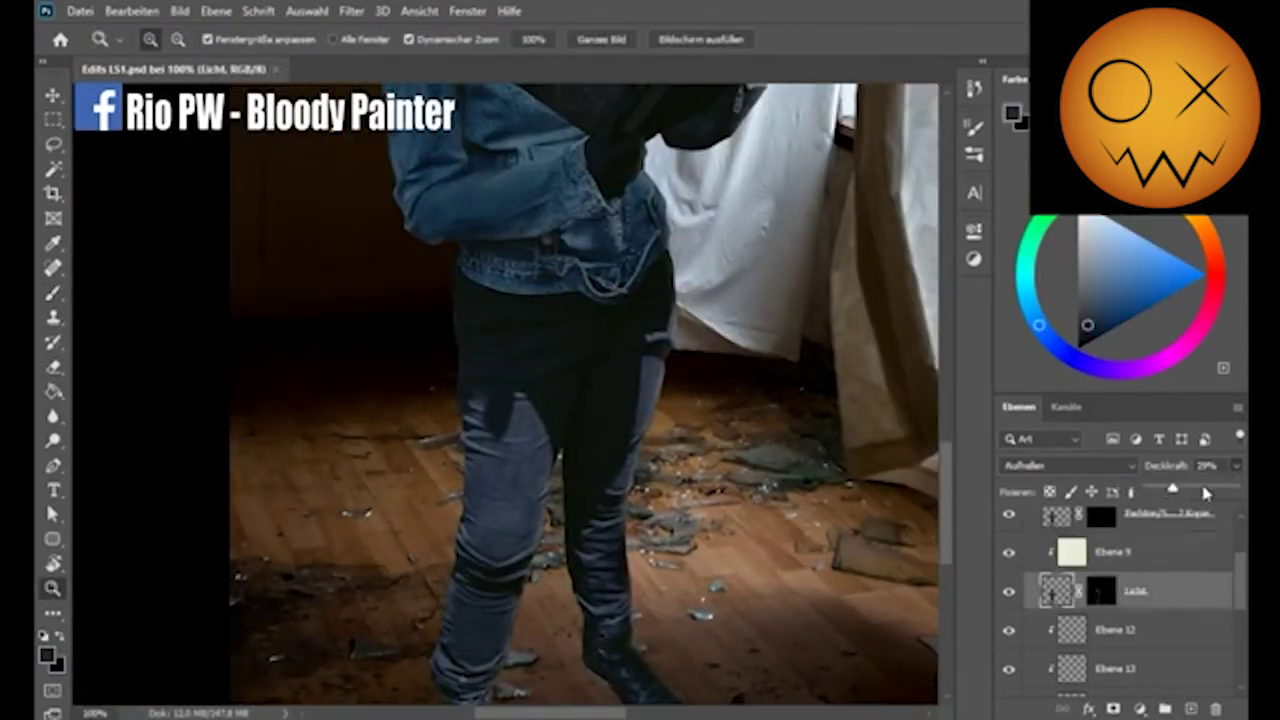
{"action": "left_click", "coordinate": [798, 444], "text": "alt"}
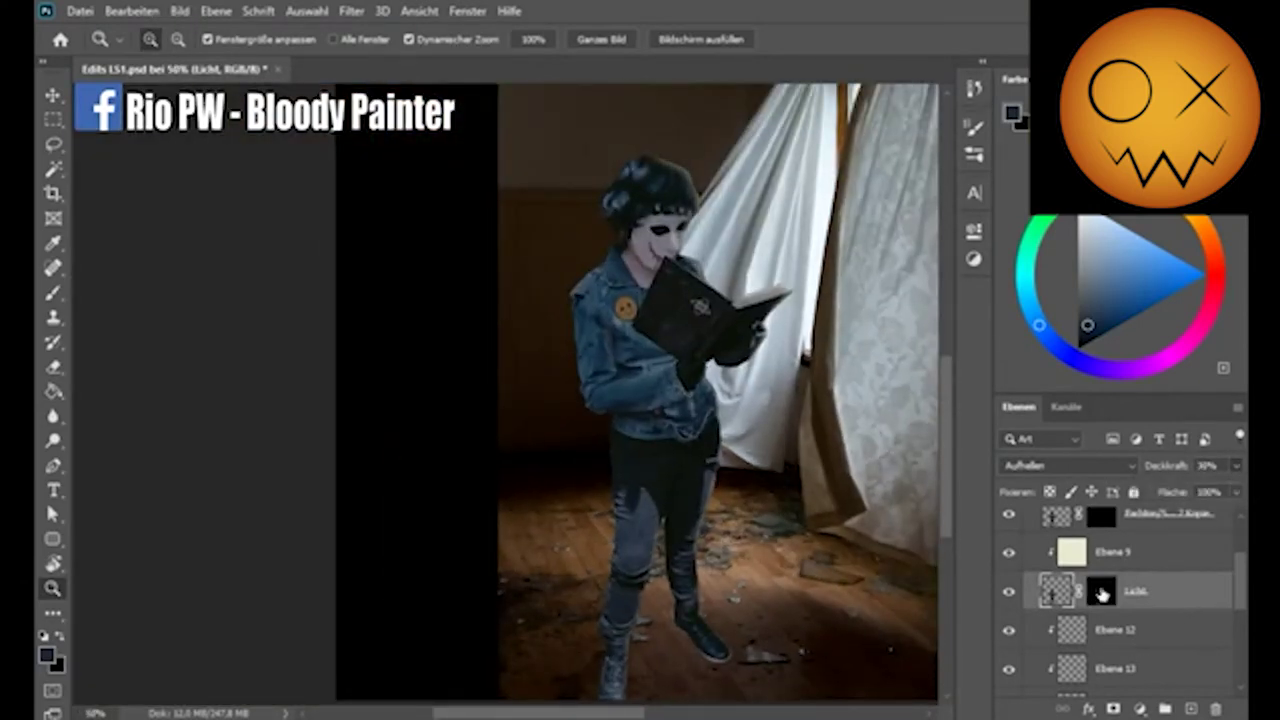
Refine the Licht mask with the brush and set the Licht opacity to about 61%
{"action": "left_click", "coordinate": [1101, 594]}
{"action": "key", "text": "b"}
{"action": "right_click", "coordinate": [764, 344]}
{"action": "key", "text": "Return"}
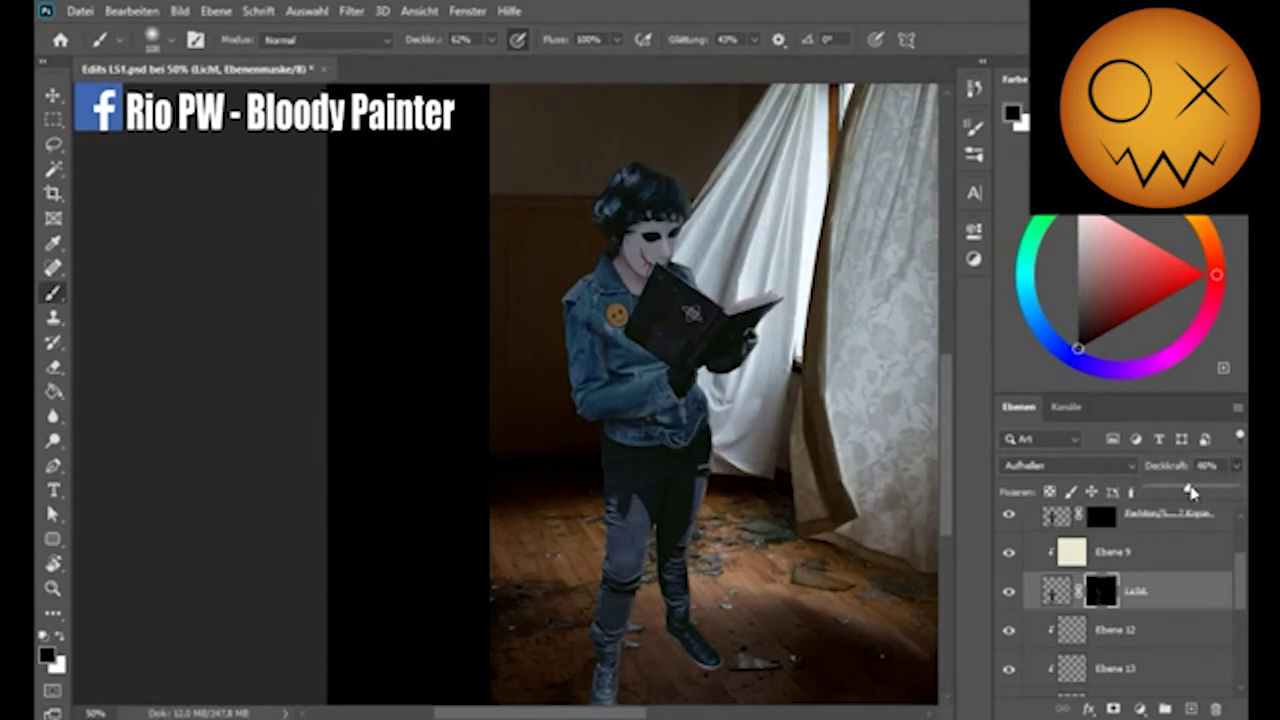
{"action": "left_click_drag", "start_coordinate": [1185, 492], "coordinate": [1179, 492]}
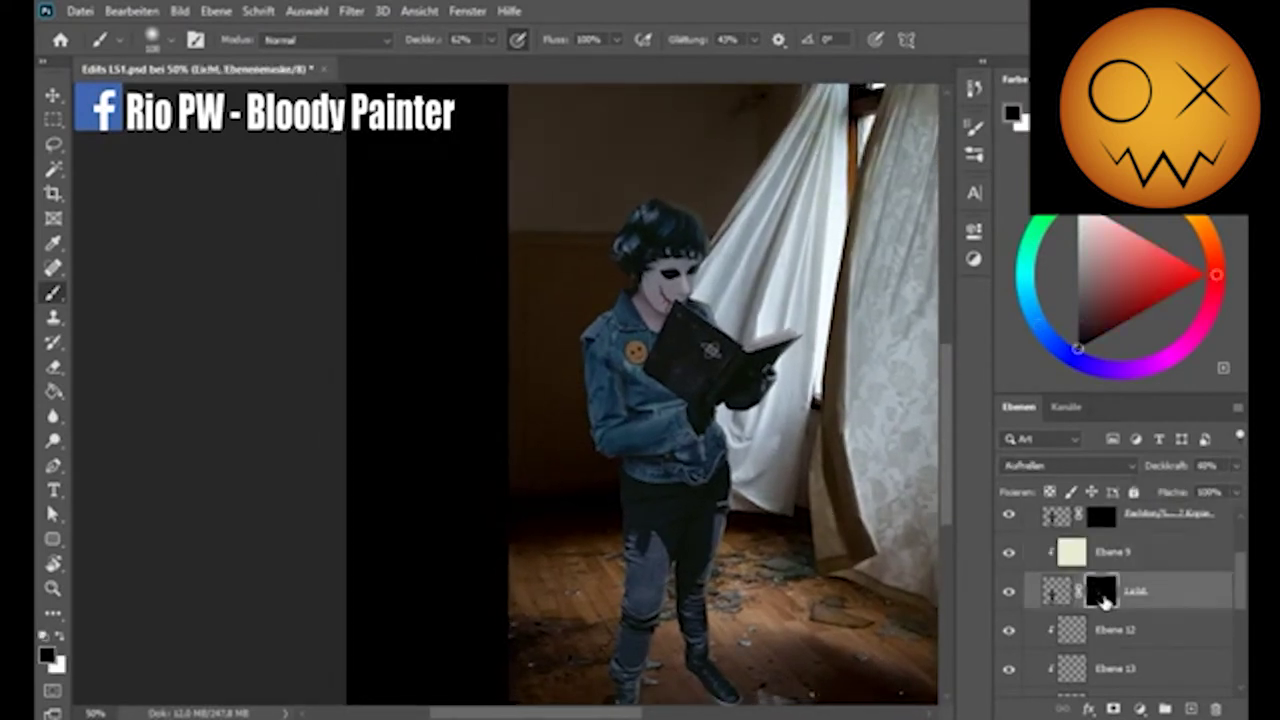
{"action": "left_click", "coordinate": [1058, 592]}
{"action": "left_click", "coordinate": [1101, 592]}
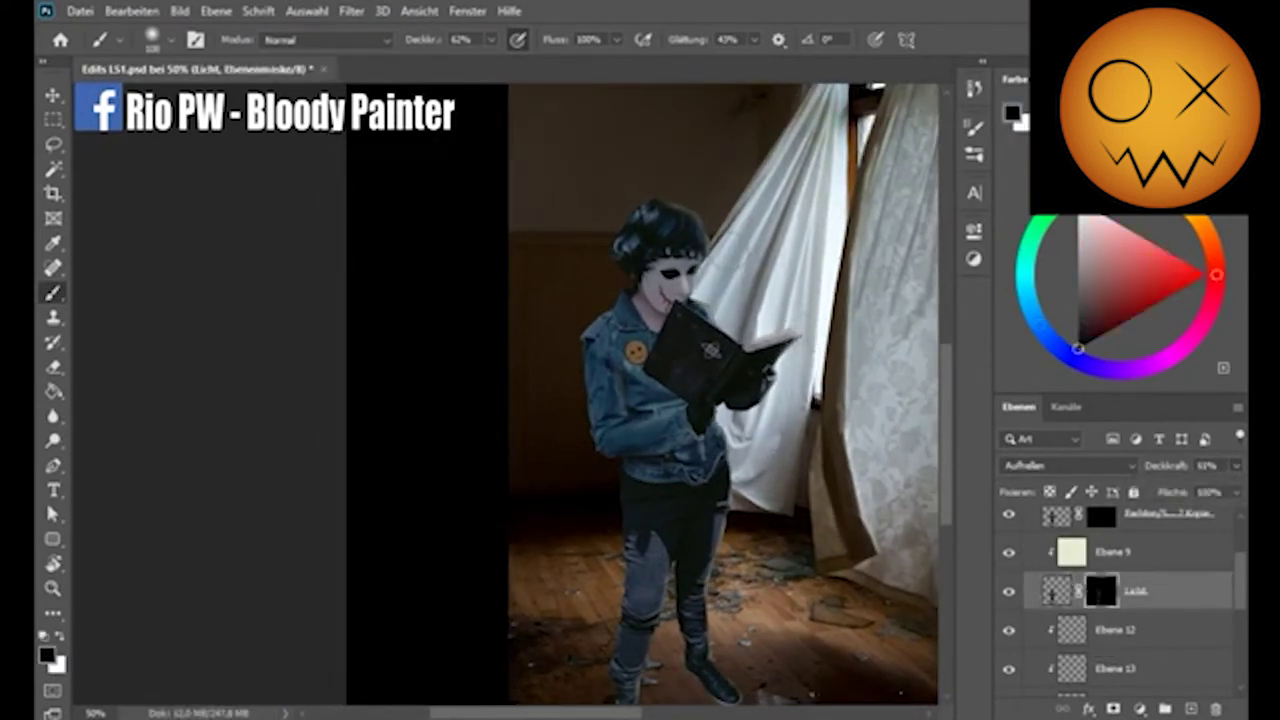
{"action": "scroll", "coordinate": [1101, 592], "scroll_direction": "up", "scroll_amount": 3}
{"action": "left_click", "coordinate": [1101, 605]}
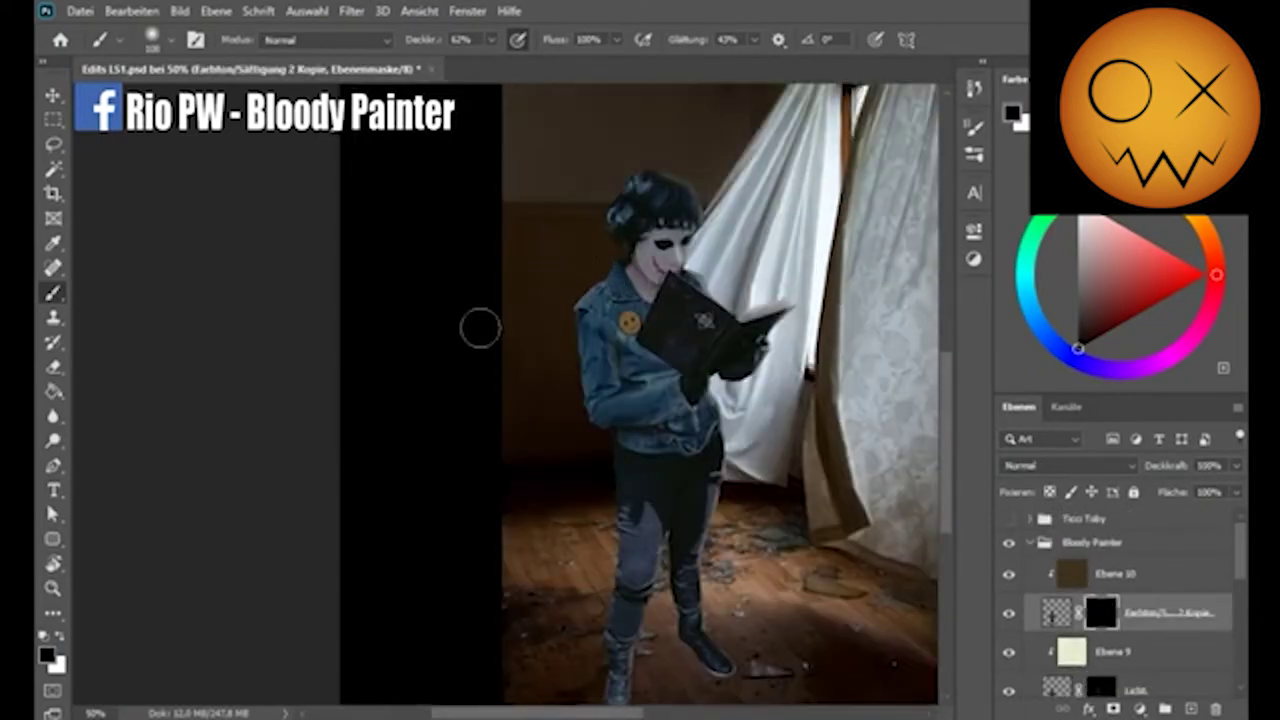
Darken the face by painting black and white on the Farbton/Sättigung 2 Kopie mask
{"action": "key", "text": "x"}
{"action": "scroll", "coordinate": [640, 288], "scroll_direction": "up", "scroll_amount": 2}
{"action": "right_click", "coordinate": [628, 390]}
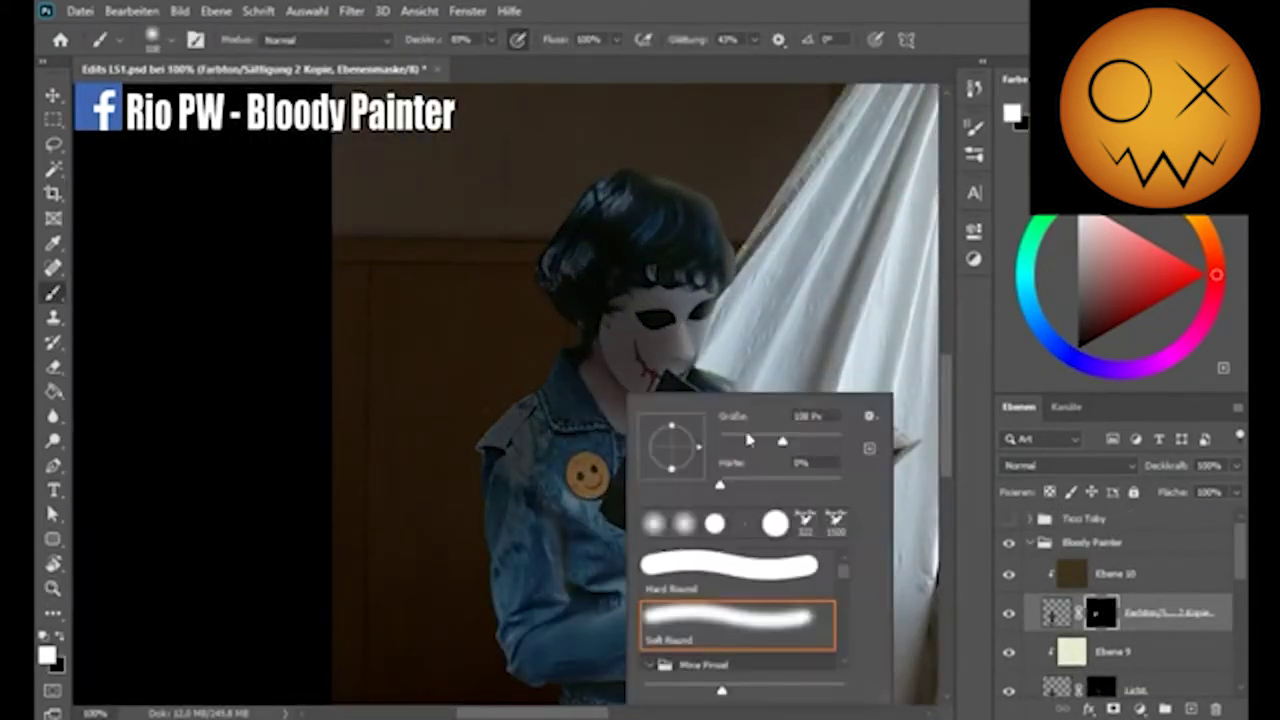
{"action": "key", "text": "Escape"}
{"action": "left_click", "coordinate": [1103, 621]}
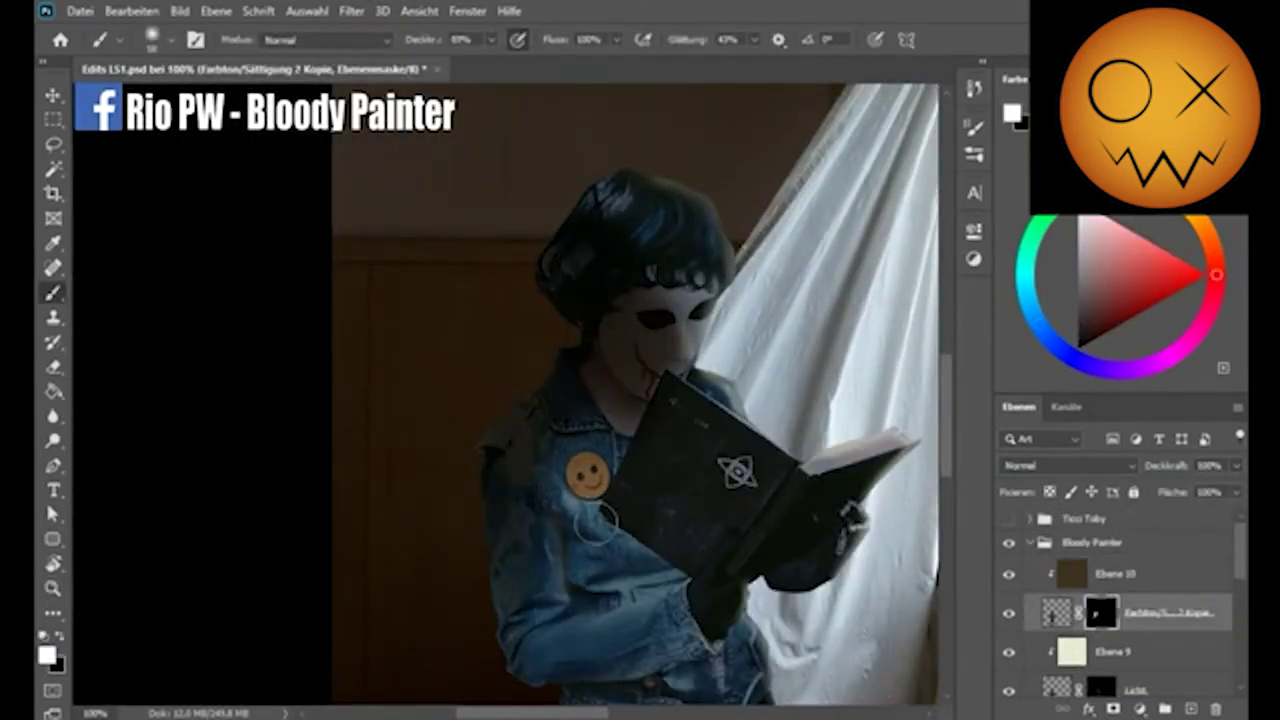
{"action": "key", "text": "x"}
{"action": "left_click_drag", "start_coordinate": [712, 608], "coordinate": [787, 465]}
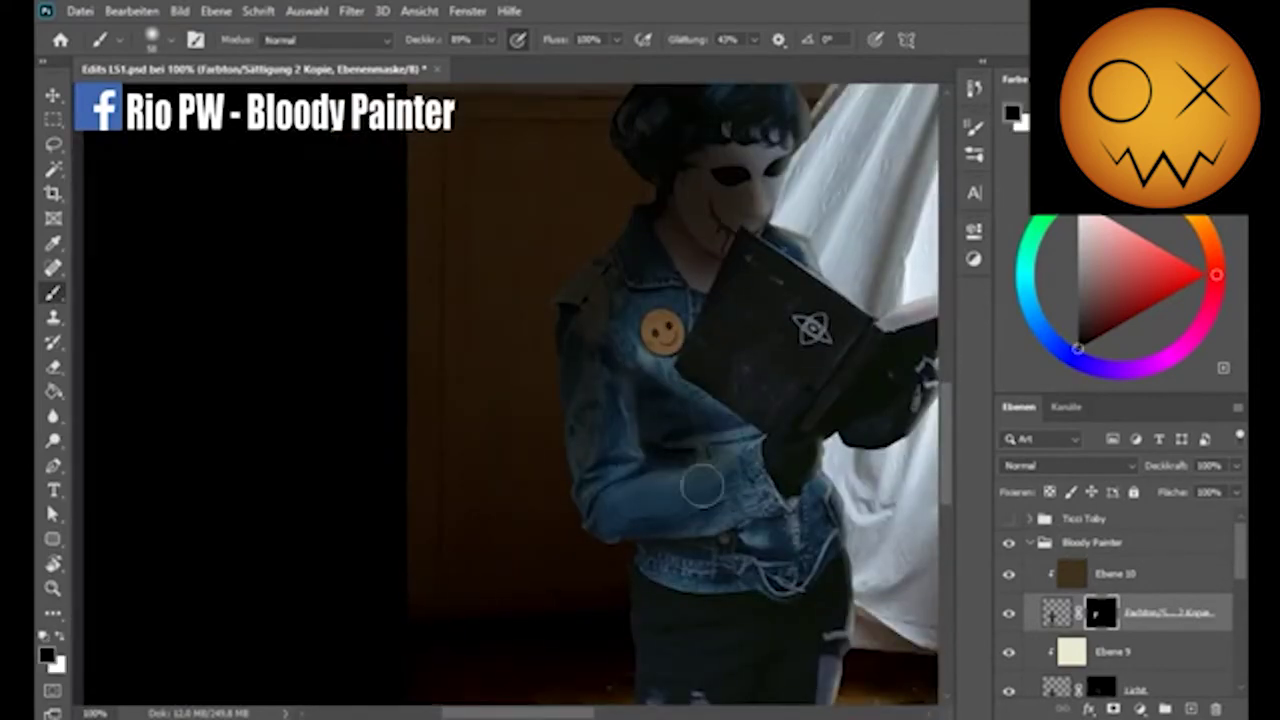
{"action": "key", "text": "x"}
{"action": "left_click_drag", "start_coordinate": [614, 574], "coordinate": [491, 411]}
Continue painting that mask over the legs, upper body, book and masked head
{"action": "scroll", "coordinate": [491, 411], "scroll_direction": "down", "scroll_amount": 1}
{"action": "right_click", "coordinate": [578, 410]}
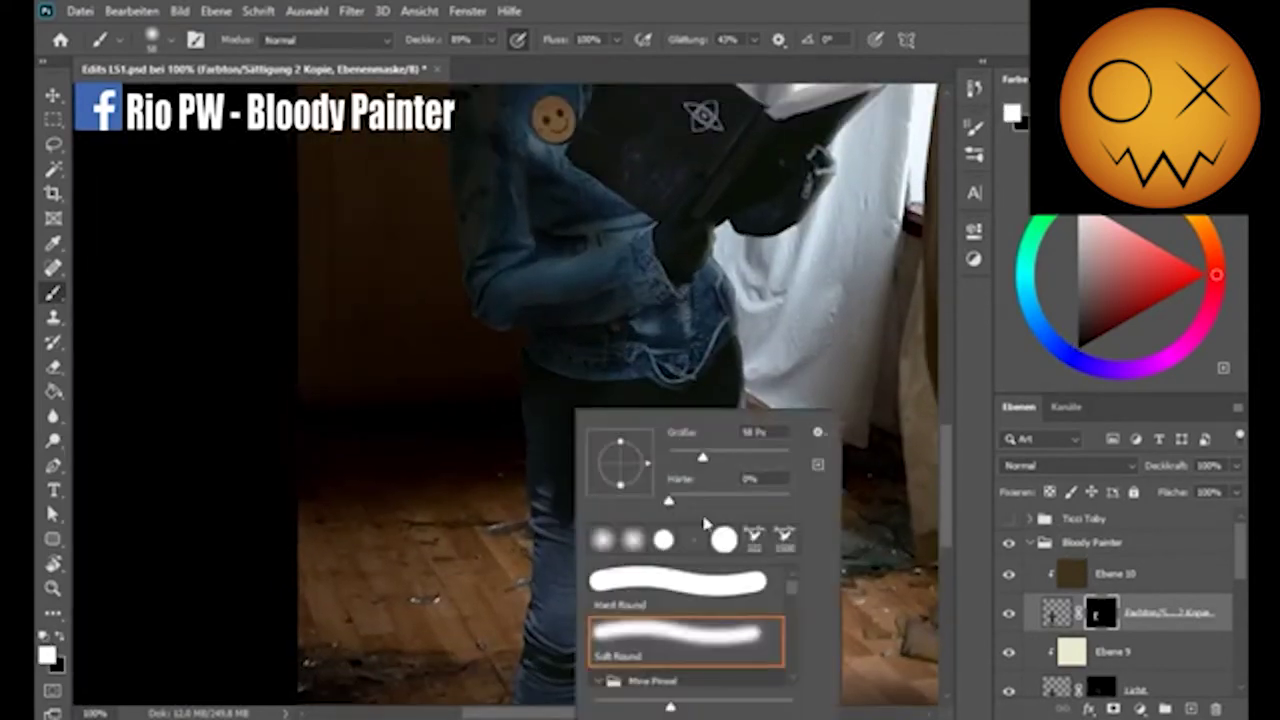
{"action": "left_click_drag", "start_coordinate": [705, 523], "coordinate": [693, 343]}
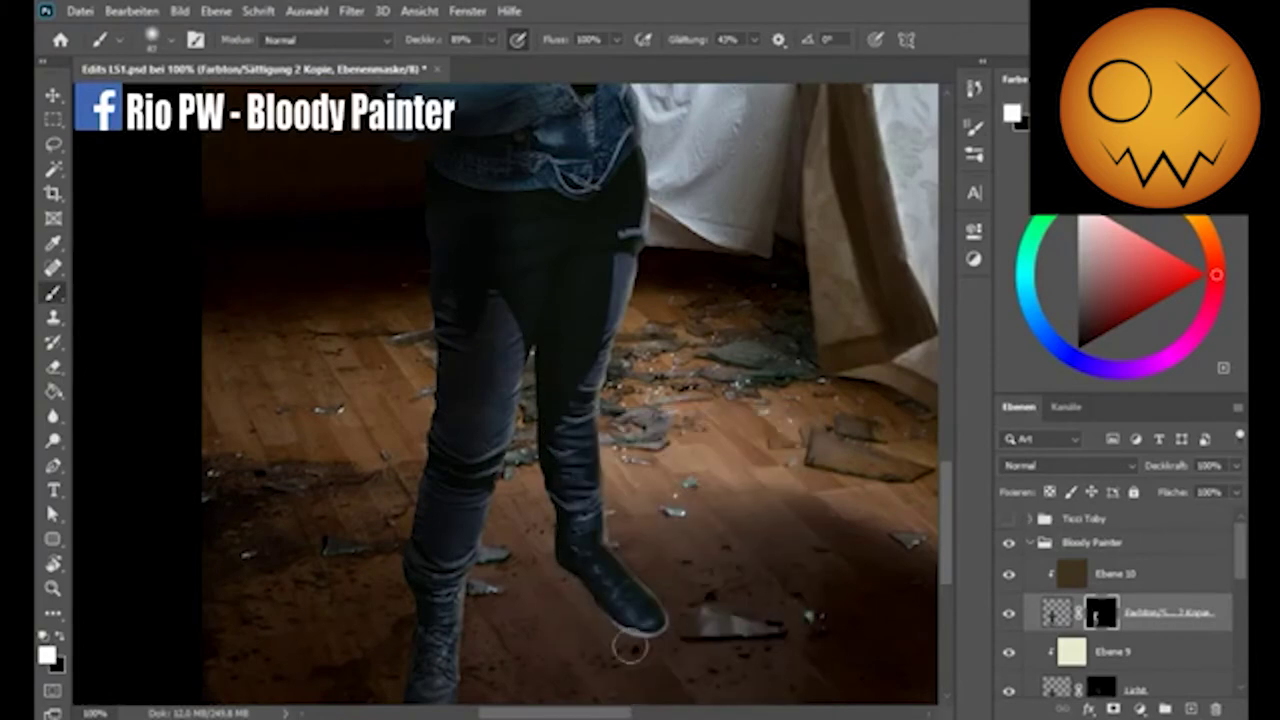
{"action": "left_click_drag", "start_coordinate": [479, 217], "coordinate": [443, 457]}
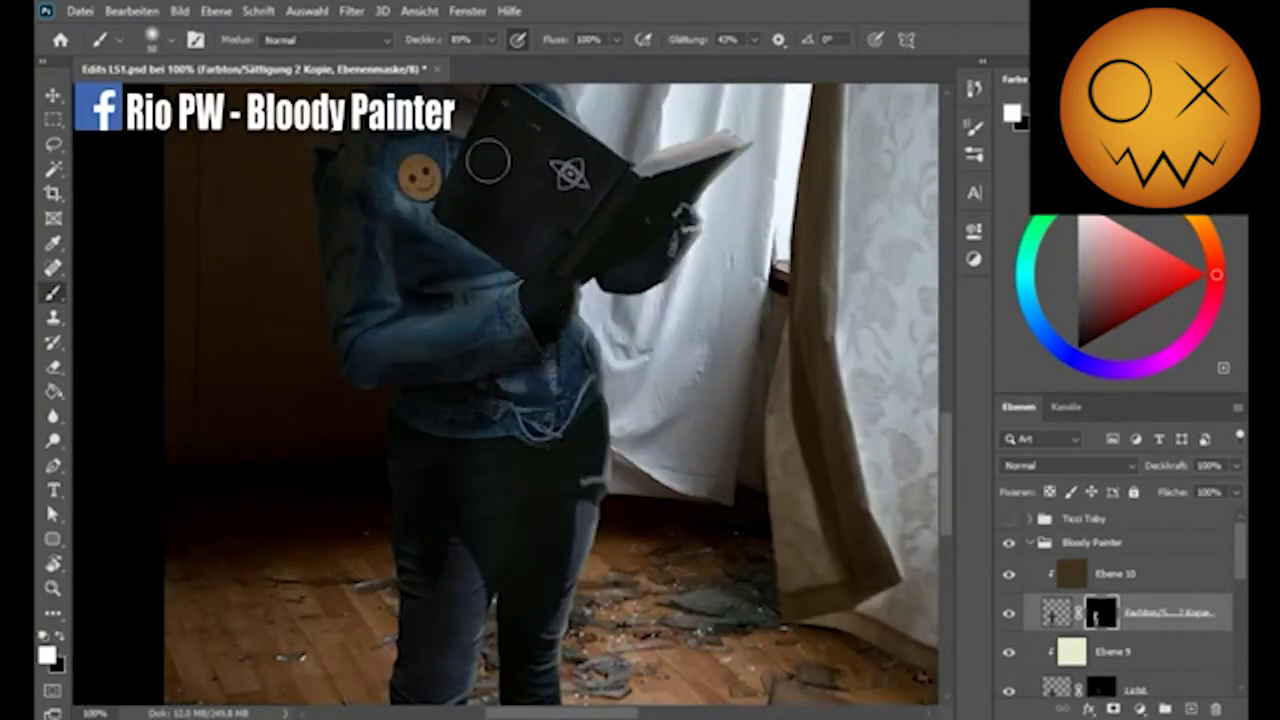
{"action": "left_click_drag", "start_coordinate": [487, 162], "coordinate": [460, 335]}
{"action": "left_click_drag", "start_coordinate": [408, 86], "coordinate": [371, 186]}
{"action": "key", "text": "x"}
{"action": "right_click", "coordinate": [456, 262]}
{"action": "key", "text": "Escape"}
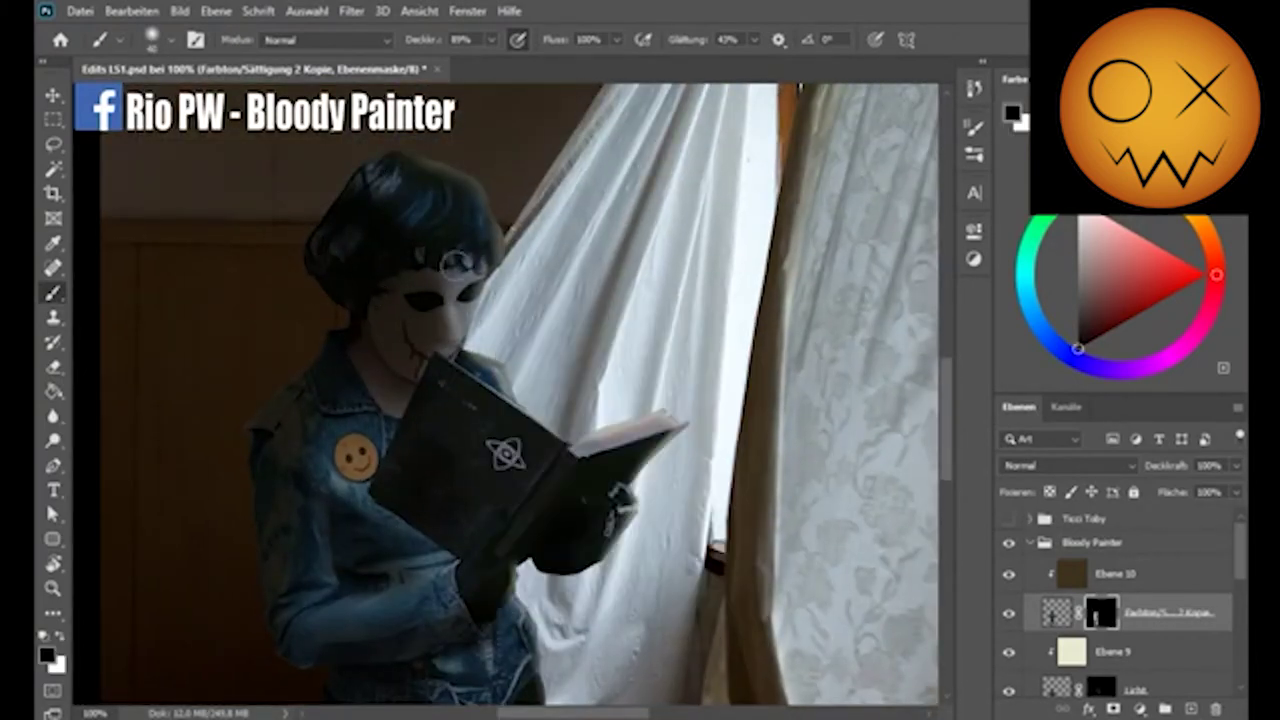
Set Farbton/Sättigung 2 Kopie to Multiplizieren at 87% opacity
{"action": "key", "text": "z"}
{"action": "left_click", "coordinate": [660, 355], "text": "alt"}
{"action": "left_click", "coordinate": [660, 355], "text": "alt"}
{"action": "left_click", "coordinate": [1057, 612]}
{"action": "left_click", "coordinate": [1068, 465]}
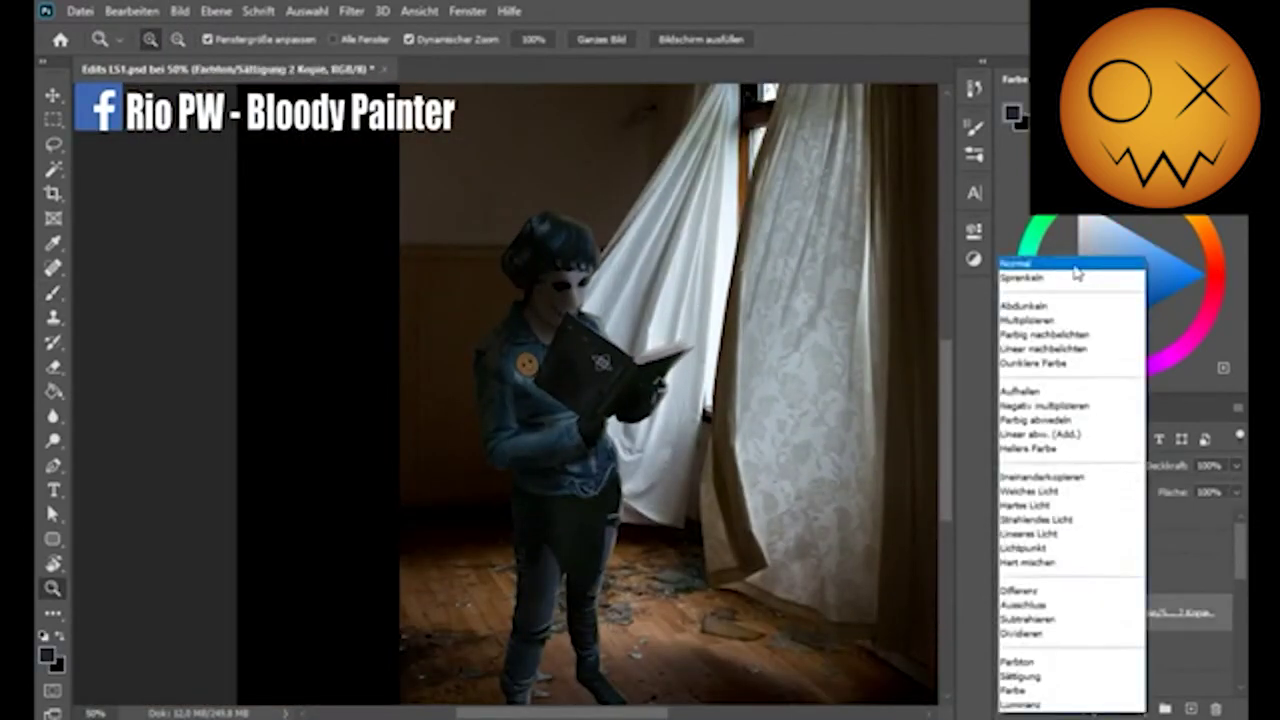
{"action": "left_click", "coordinate": [1027, 320]}
{"action": "left_click", "coordinate": [1068, 465]}
{"action": "key", "text": "Escape"}
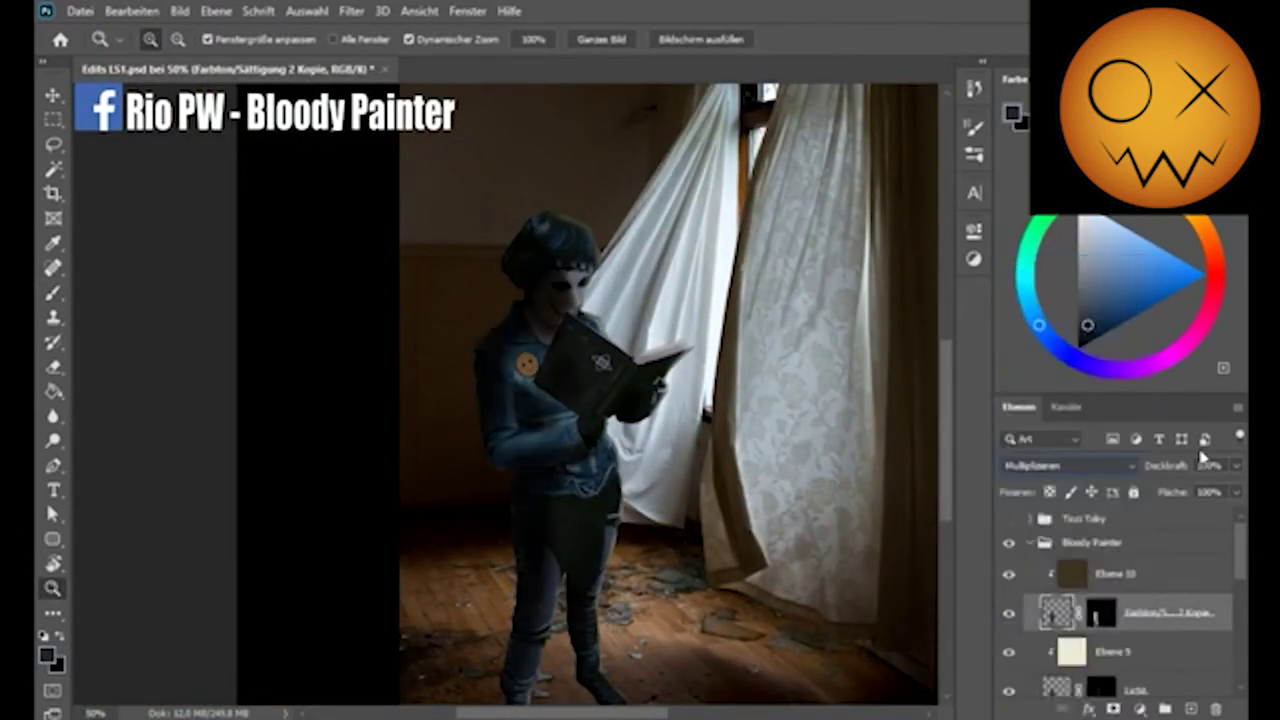
{"action": "key", "text": "8"}
{"action": "key", "text": "7"}
Zoom out to the whole canvas and add empty layer Ebene 14
{"action": "left_click_drag", "start_coordinate": [728, 440], "coordinate": [740, 410]}
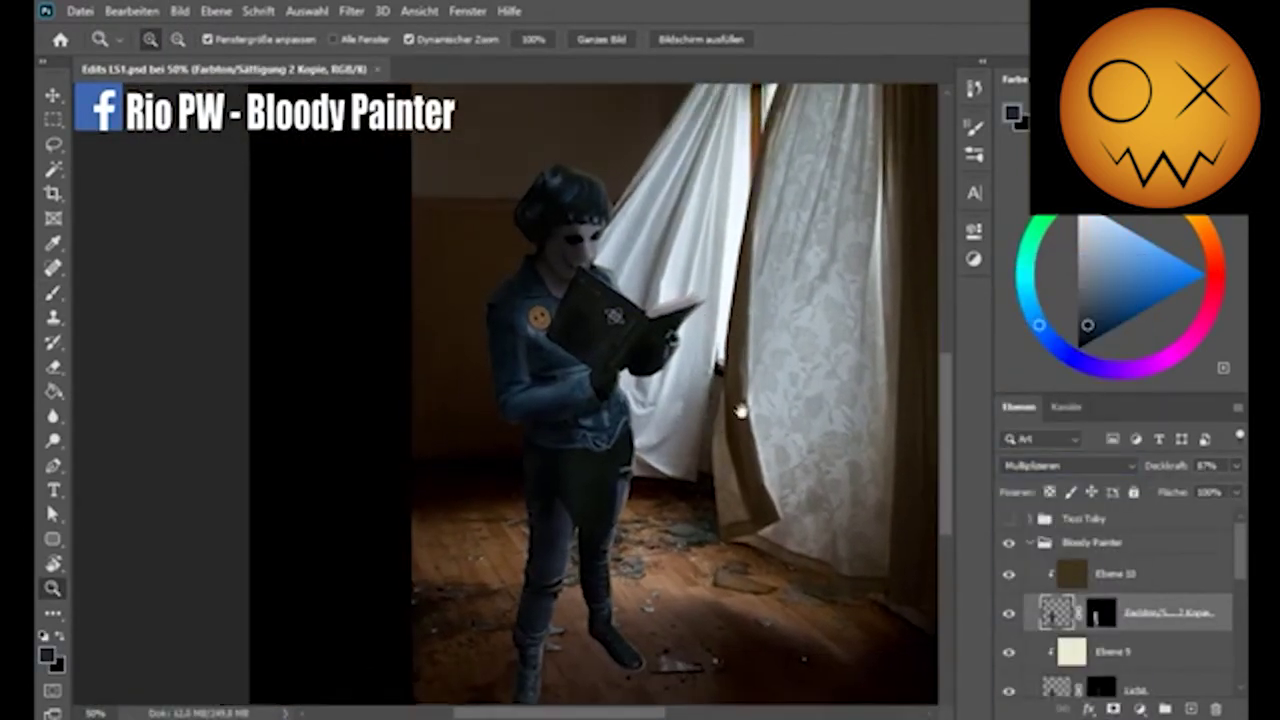
{"action": "left_click", "coordinate": [740, 410], "text": "alt"}
{"action": "key", "text": "b"}
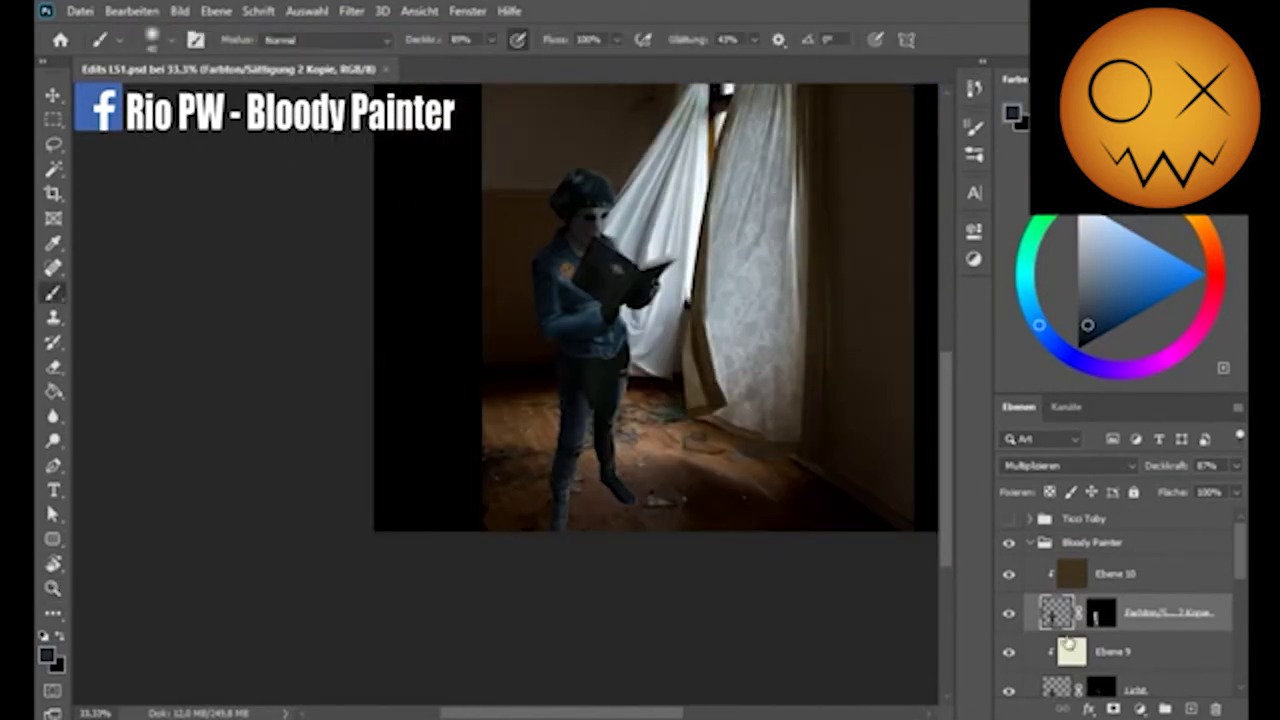
{"action": "left_click", "coordinate": [1101, 612]}
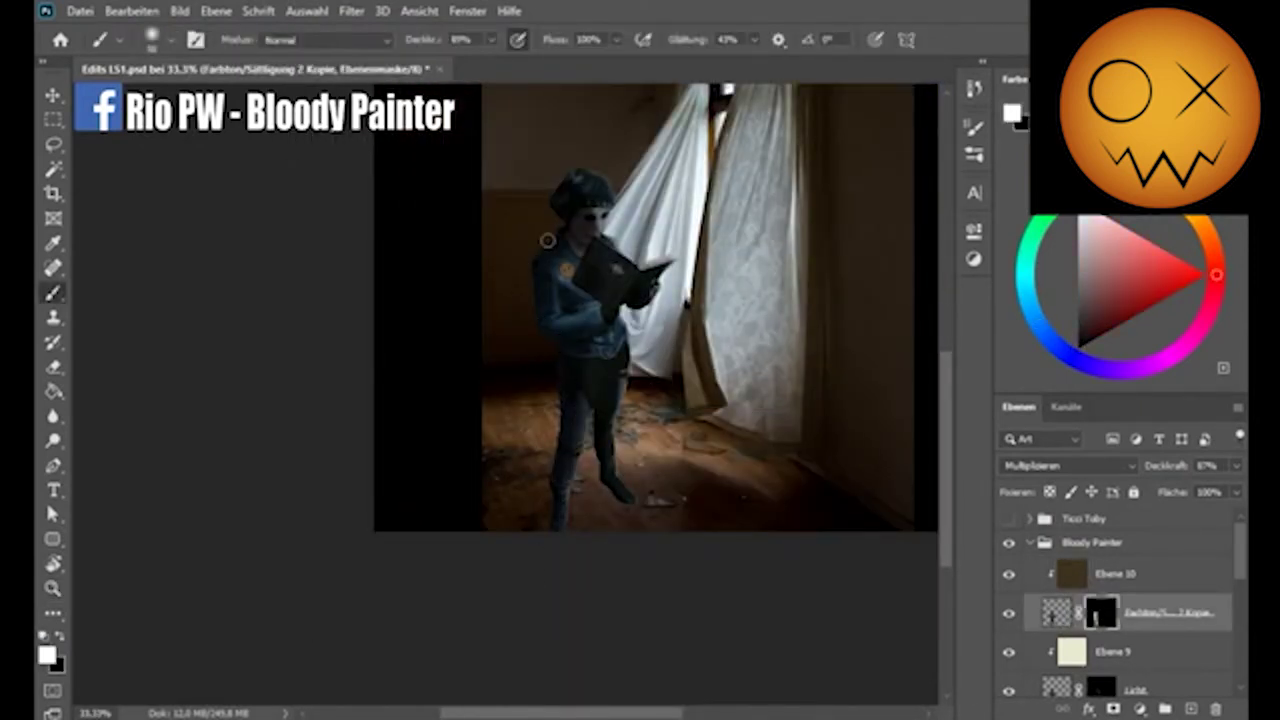
{"action": "key", "text": "ctrl+shift+alt+n"}
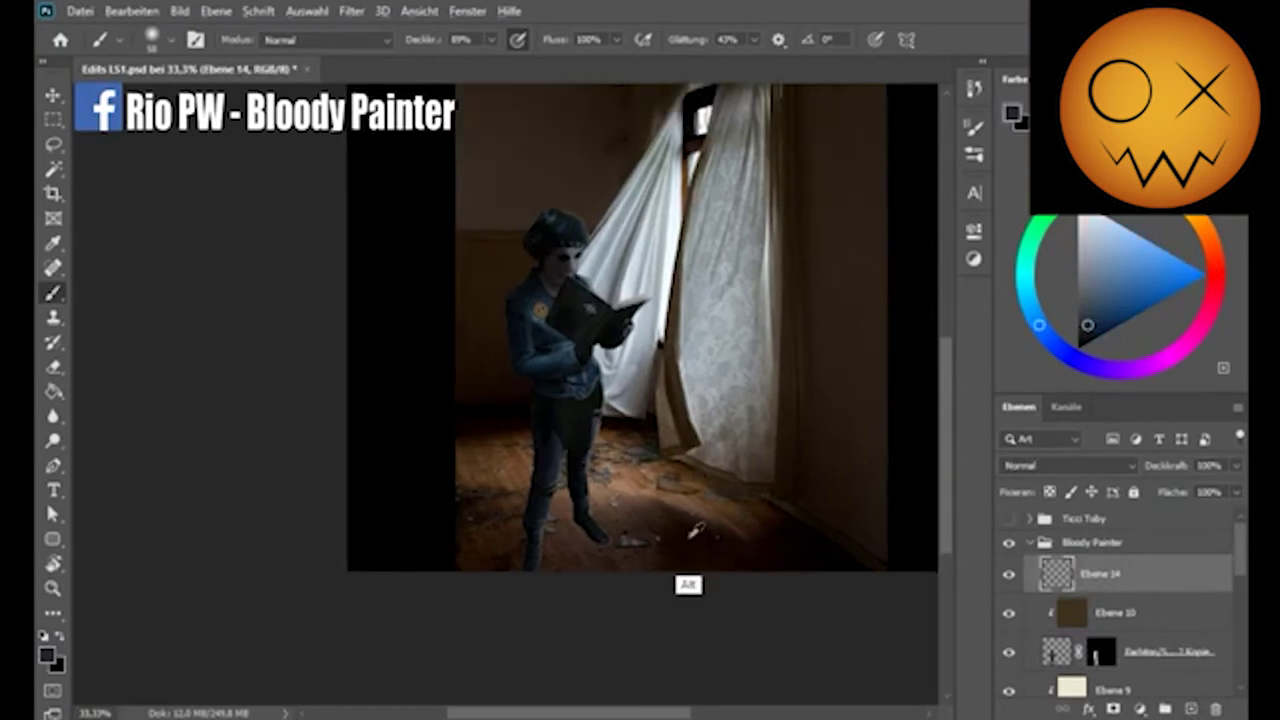
Set Ebene 14's blend mode to Weiches Licht
{"action": "scroll", "coordinate": [1203, 579], "scroll_direction": "up", "scroll_amount": 2}
{"action": "scroll", "coordinate": [1203, 579], "scroll_direction": "down", "scroll_amount": 2}
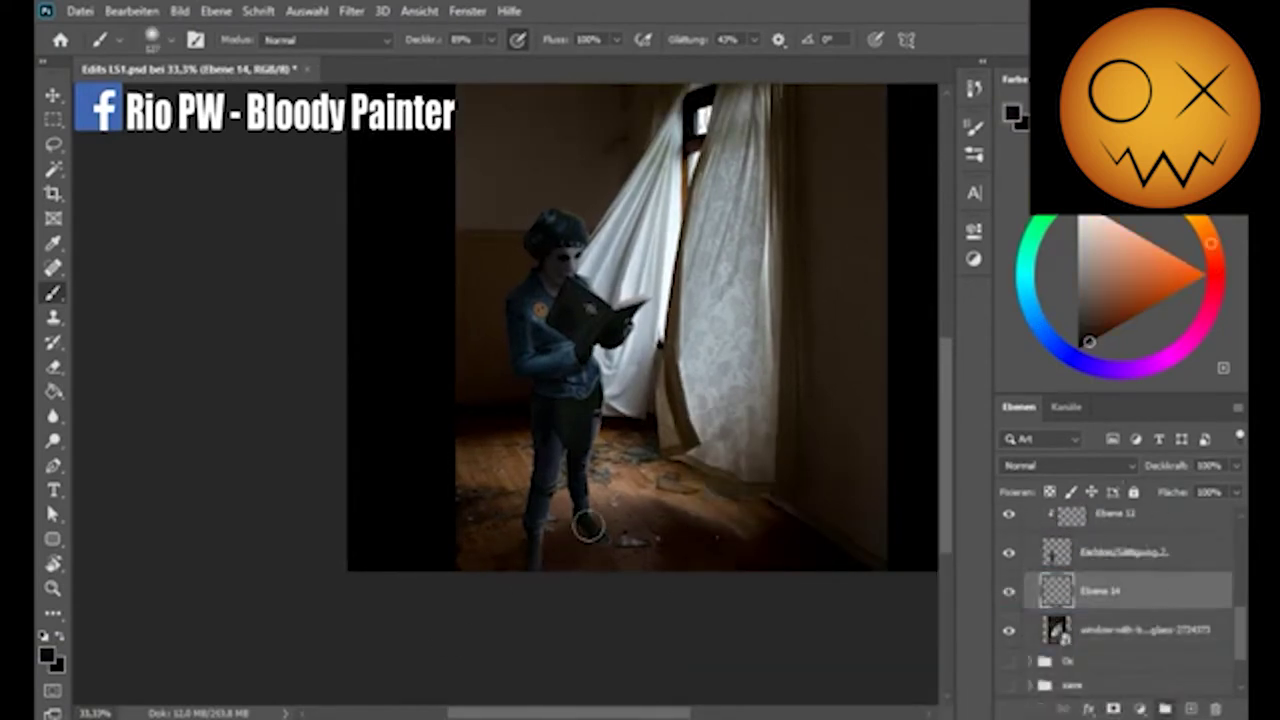
{"action": "left_click", "coordinate": [1068, 465]}
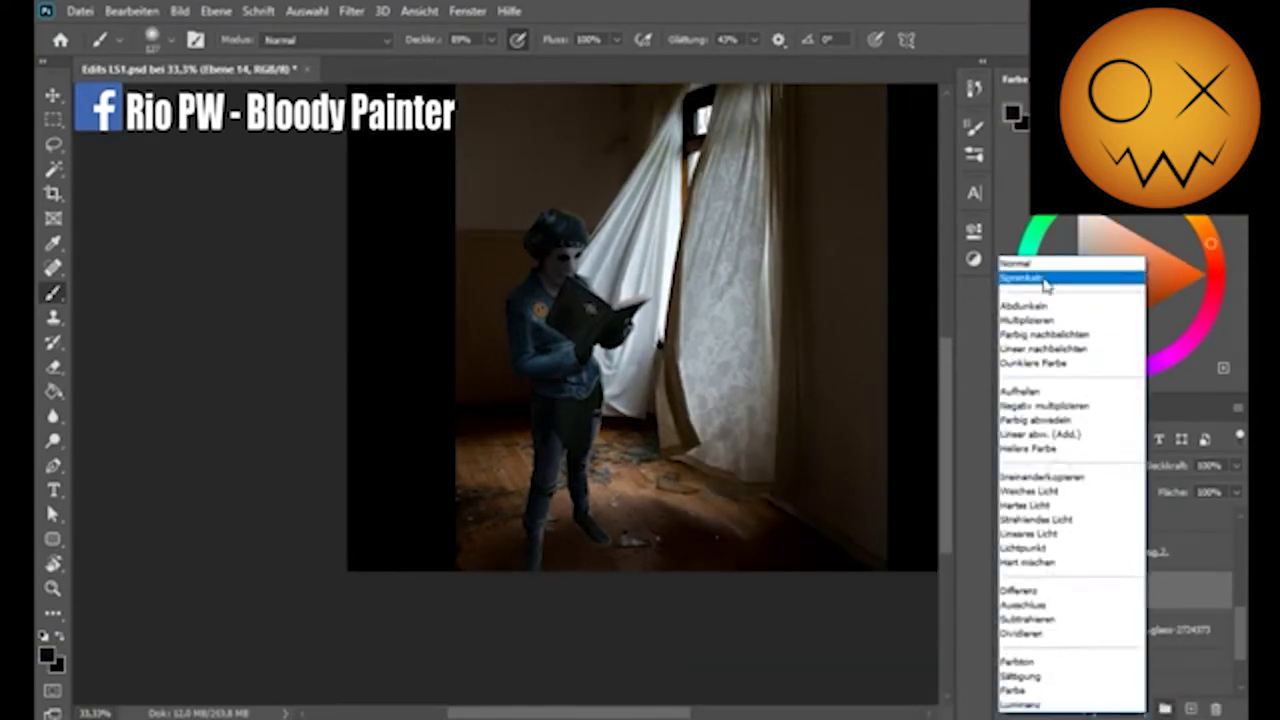
{"action": "left_click", "coordinate": [1030, 491]}
{"action": "key", "text": "8"}
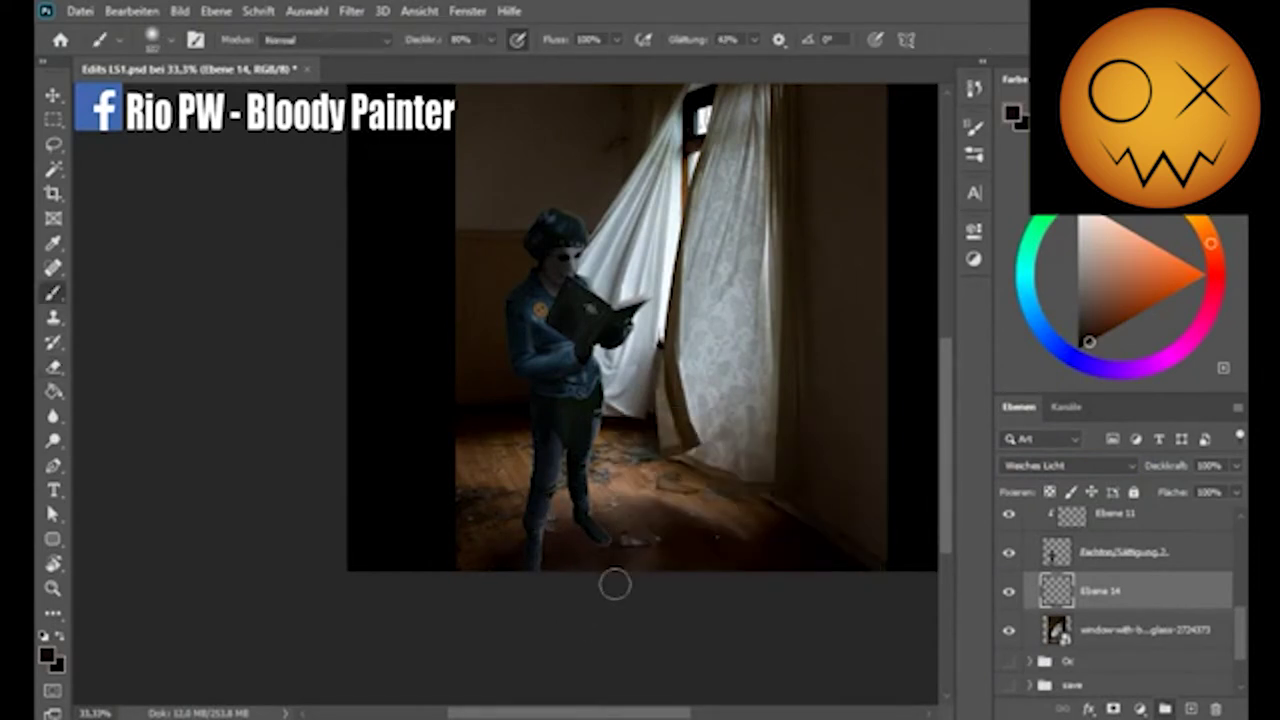
Add a new layer Ebene 15 in Abdunkeln blending at about 32% opacity
{"action": "left_click", "coordinate": [1190, 708]}
{"action": "left_click", "coordinate": [1081, 337]}
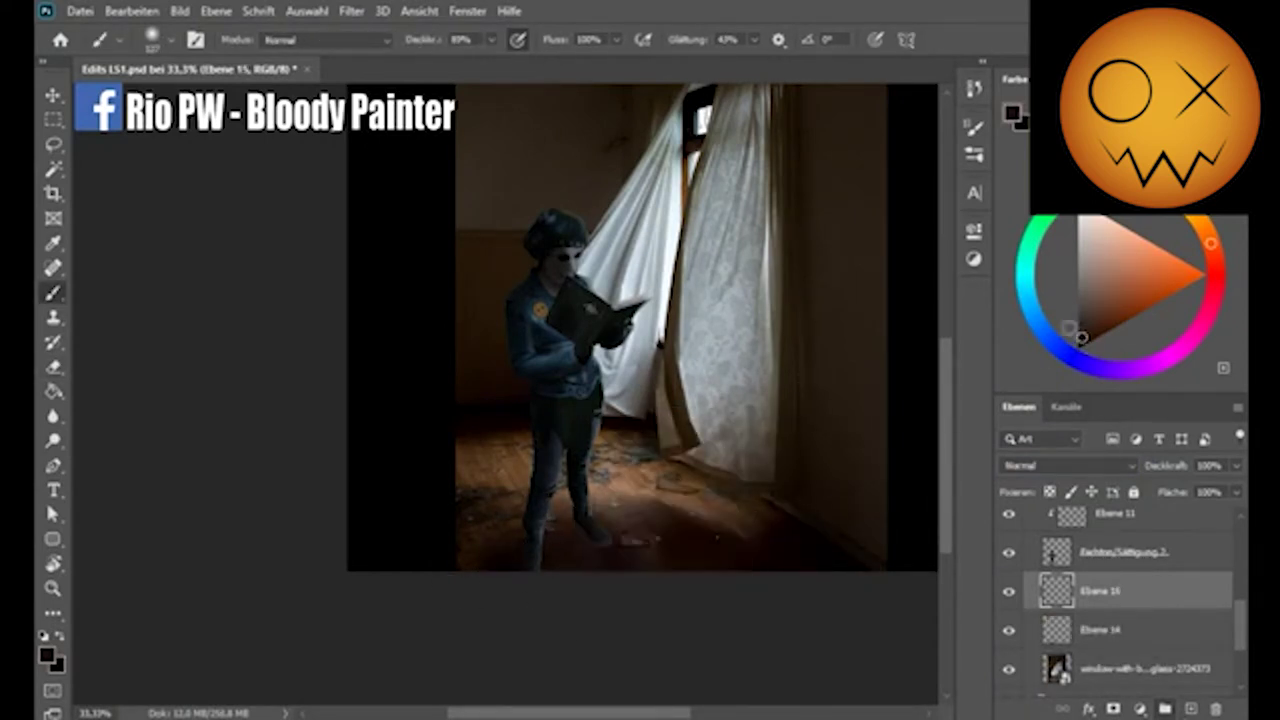
{"action": "left_click", "coordinate": [490, 40]}
{"action": "key", "text": "0"}
{"action": "left_click", "coordinate": [1068, 465]}
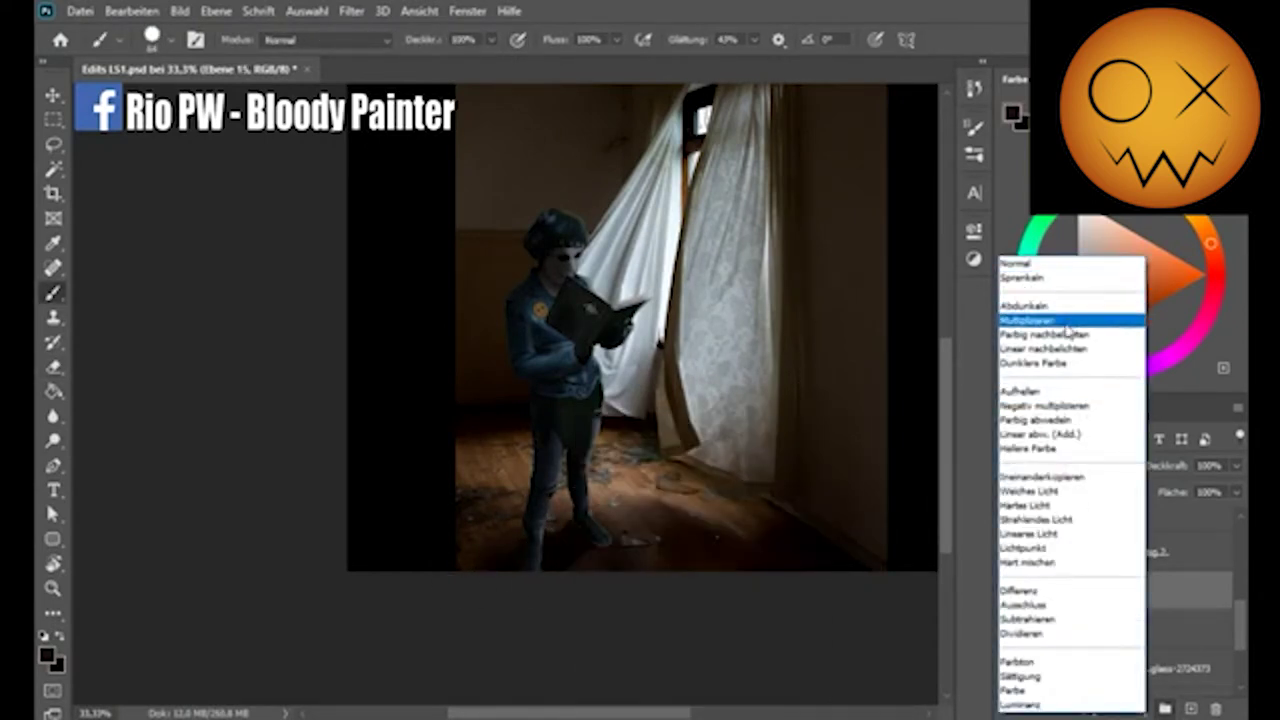
{"action": "left_click", "coordinate": [1024, 305]}
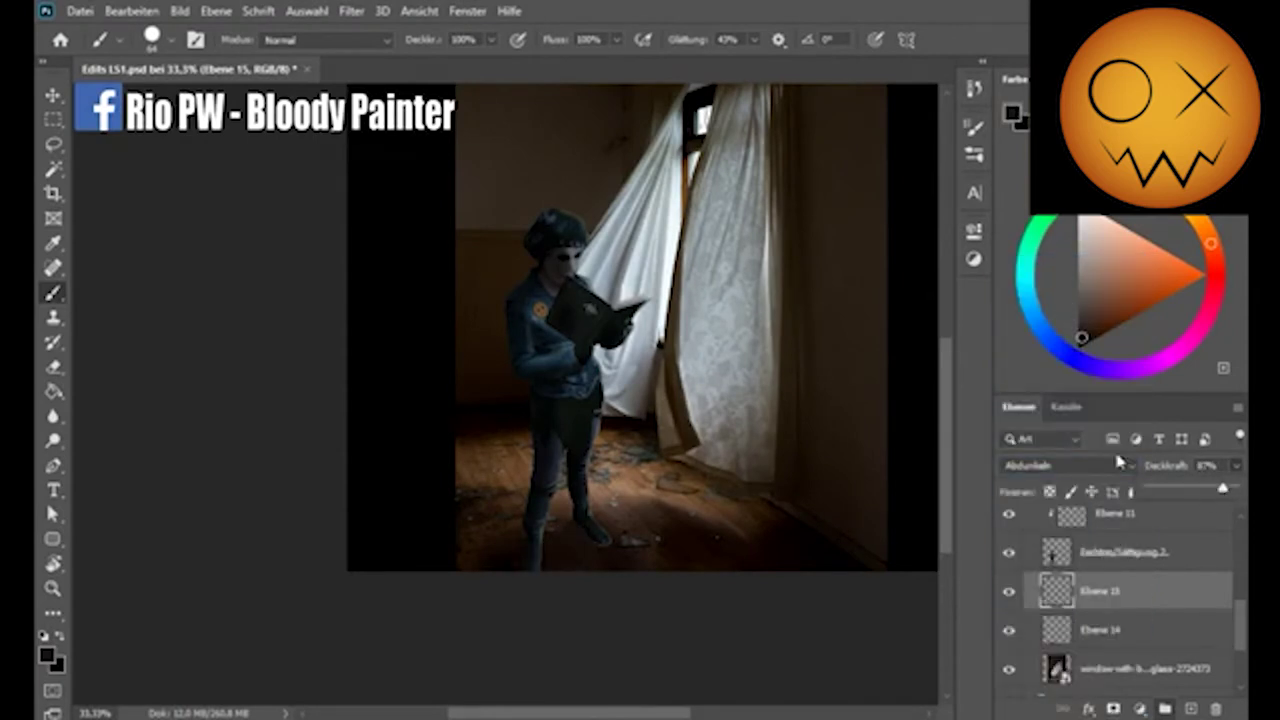
{"action": "scroll", "coordinate": [1118, 460], "scroll_direction": "down", "scroll_amount": 1}
{"action": "left_click_drag", "start_coordinate": [1173, 490], "coordinate": [1180, 490]}
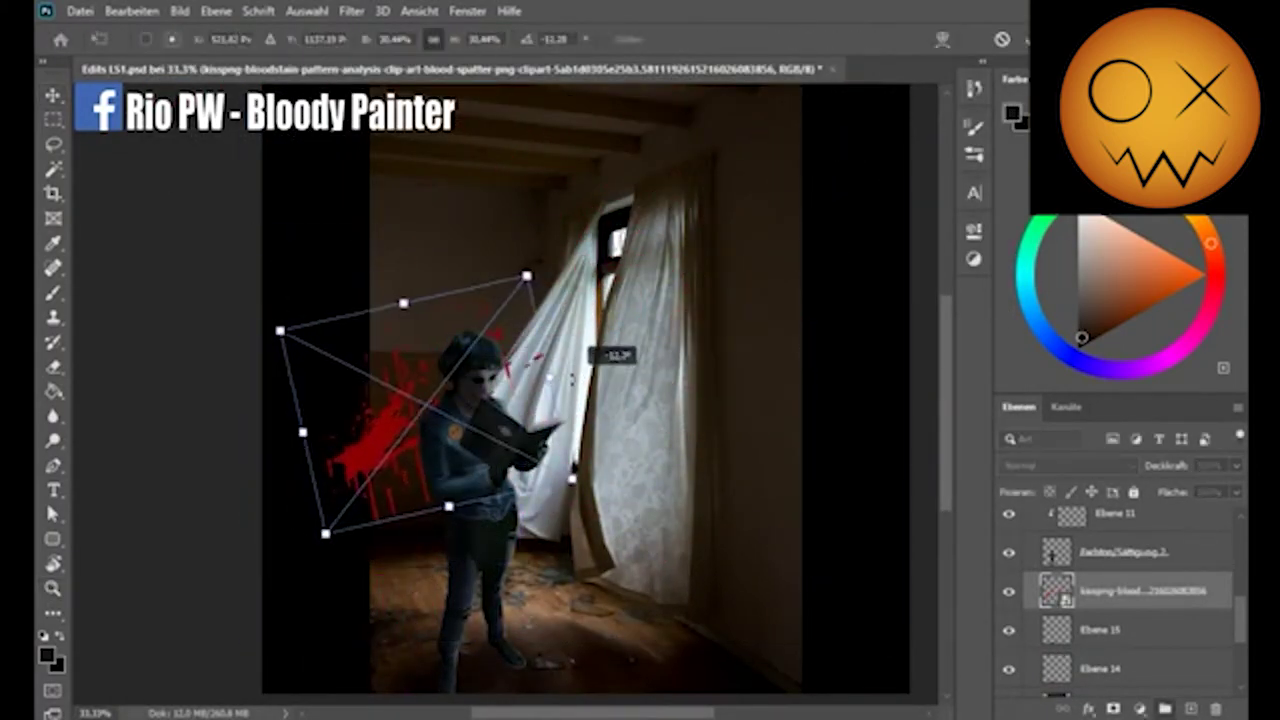
Distort the blood splatter to fit the wall and blend it as Abdunkeln
{"action": "left_click_drag", "start_coordinate": [557, 509], "coordinate": [580, 455]}
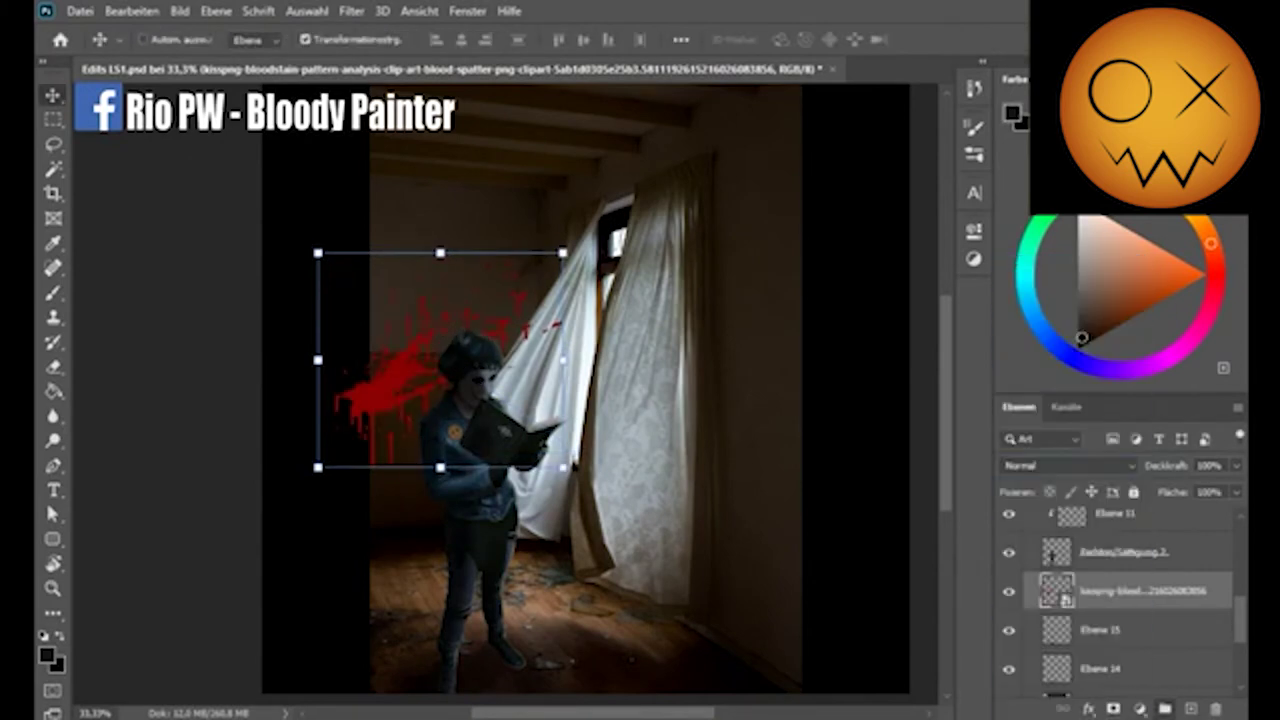
{"action": "left_click", "coordinate": [1068, 465]}
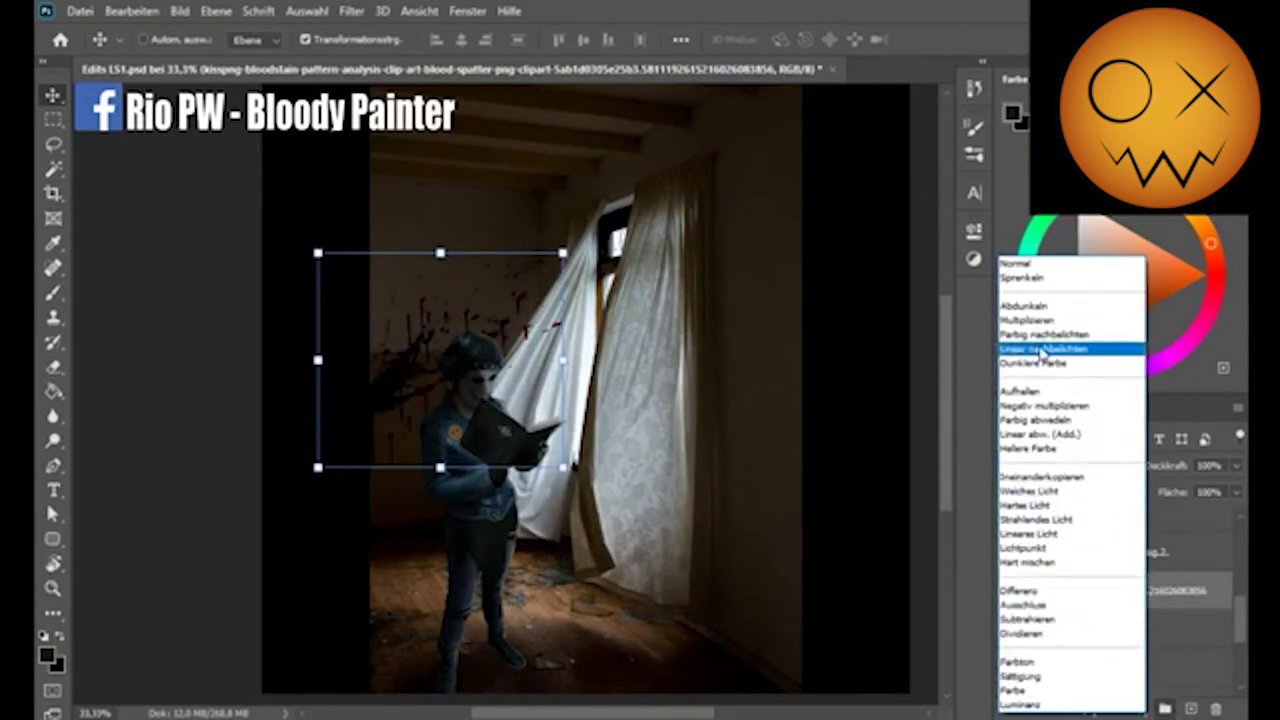
{"action": "left_click", "coordinate": [1018, 305]}
Add a Hue/Saturation adjustment above the blood splatter
{"action": "left_click", "coordinate": [973, 258]}
{"action": "left_click", "coordinate": [800, 290]}
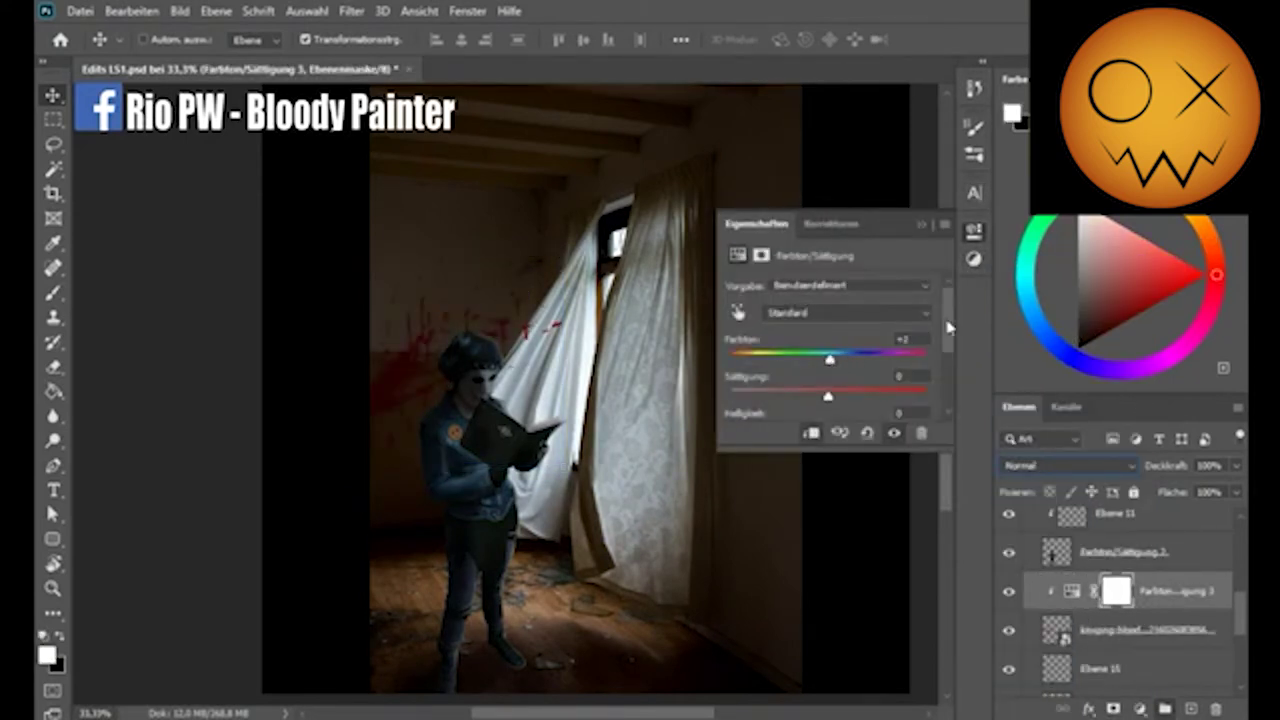
{"action": "scroll", "coordinate": [948, 327], "scroll_direction": "down", "scroll_amount": 2}
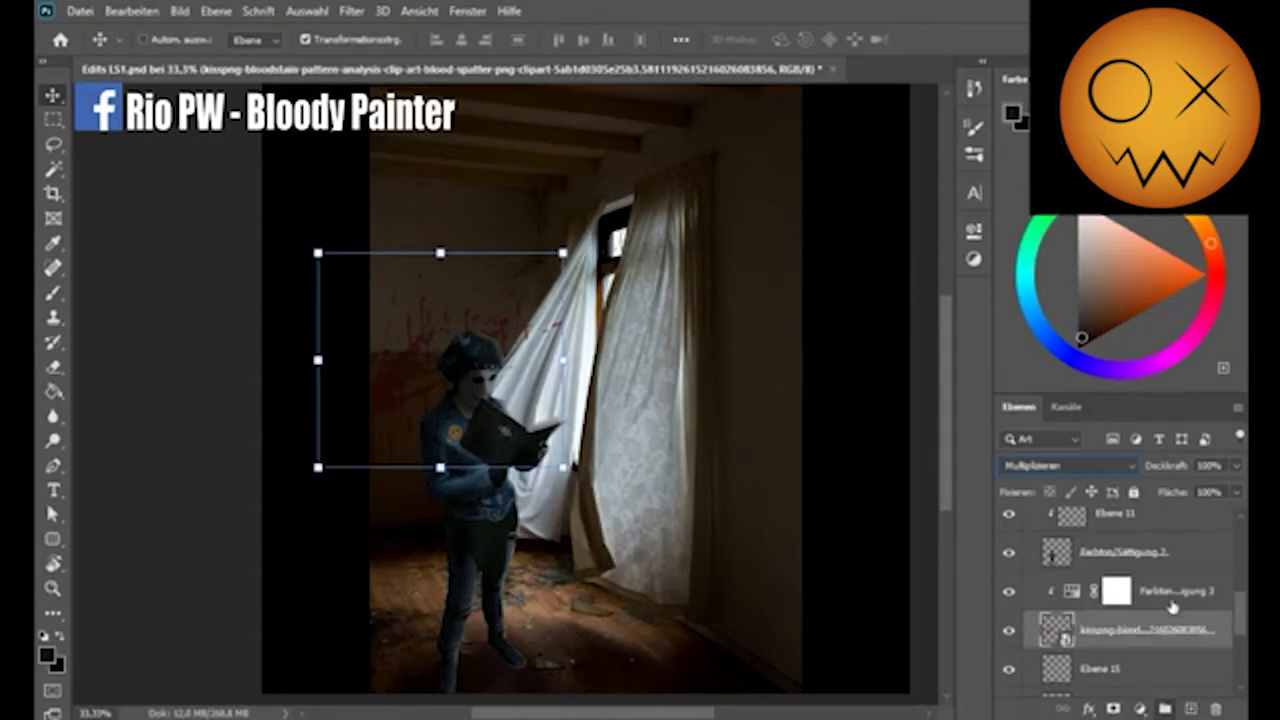
Add a layer mask to the blood splatter and choose a soft round brush for it
{"action": "left_click", "coordinate": [1113, 708]}
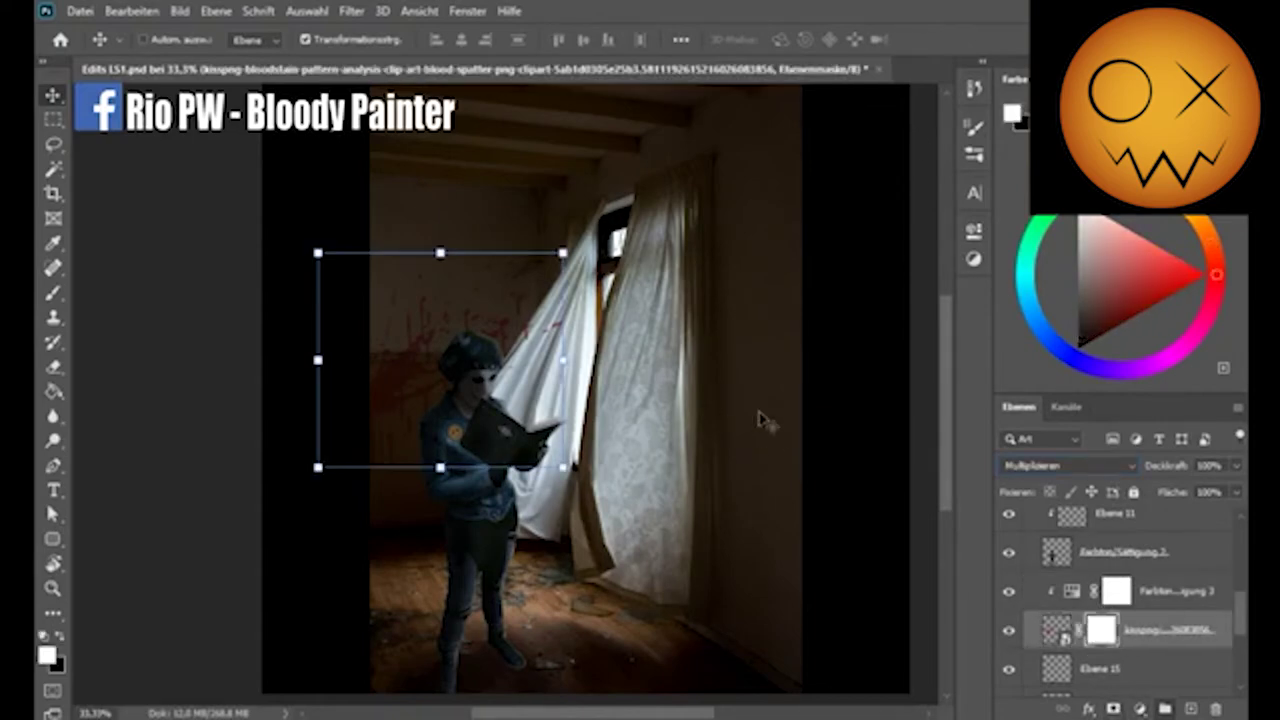
{"action": "key", "text": "b"}
{"action": "scroll", "coordinate": [628, 519], "scroll_direction": "up", "scroll_amount": 3}
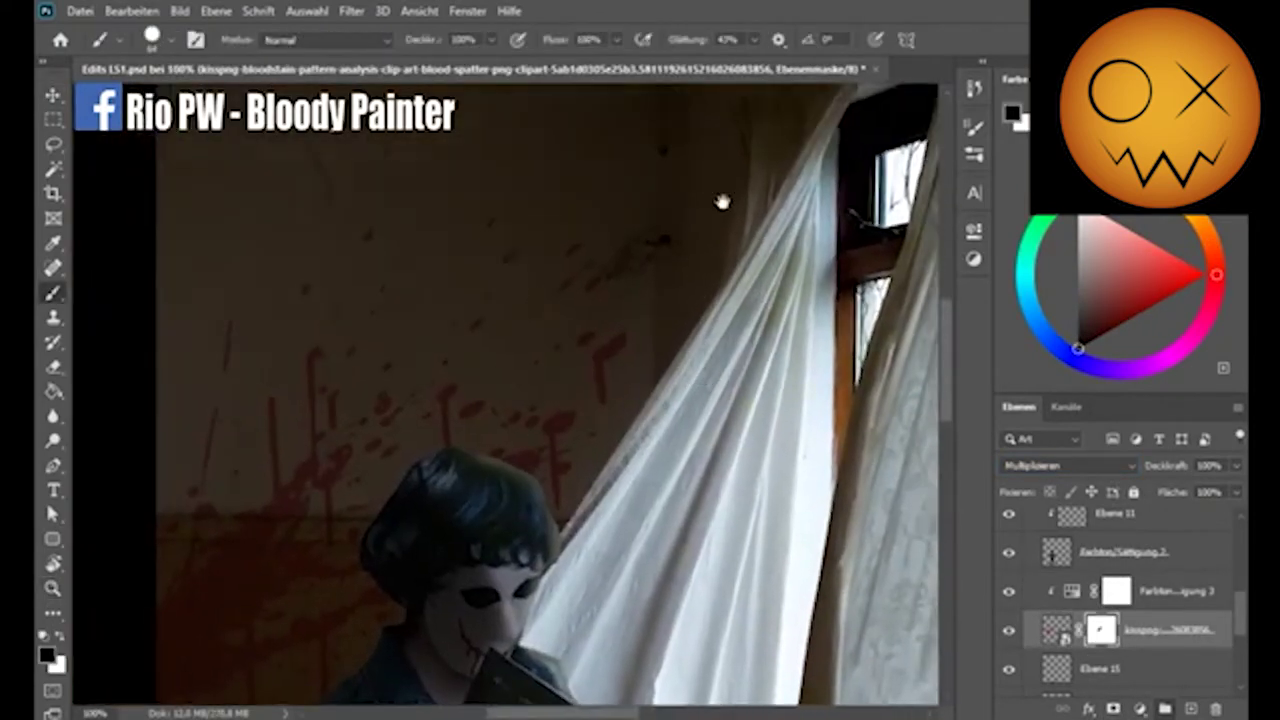
{"action": "left_click_drag", "start_coordinate": [628, 519], "coordinate": [683, 529]}
{"action": "right_click", "coordinate": [800, 290]}
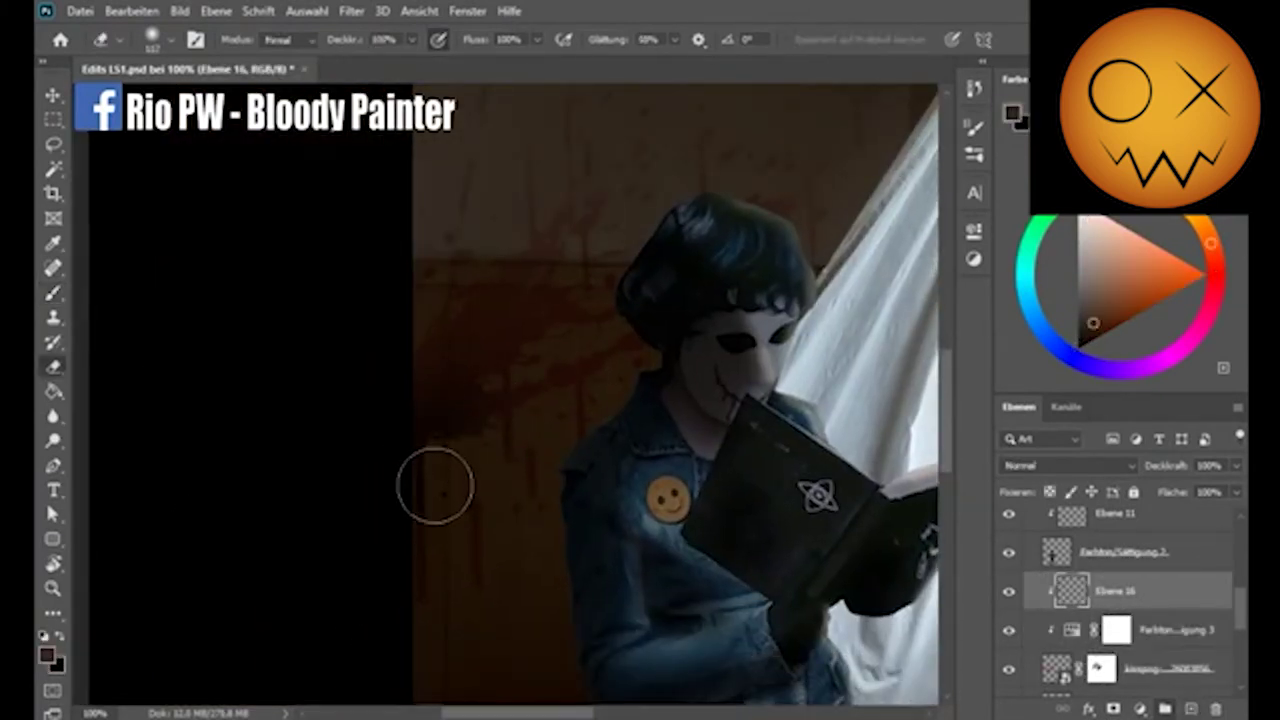
{"action": "right_click", "coordinate": [445, 480]}
{"action": "left_click", "coordinate": [509, 371]}
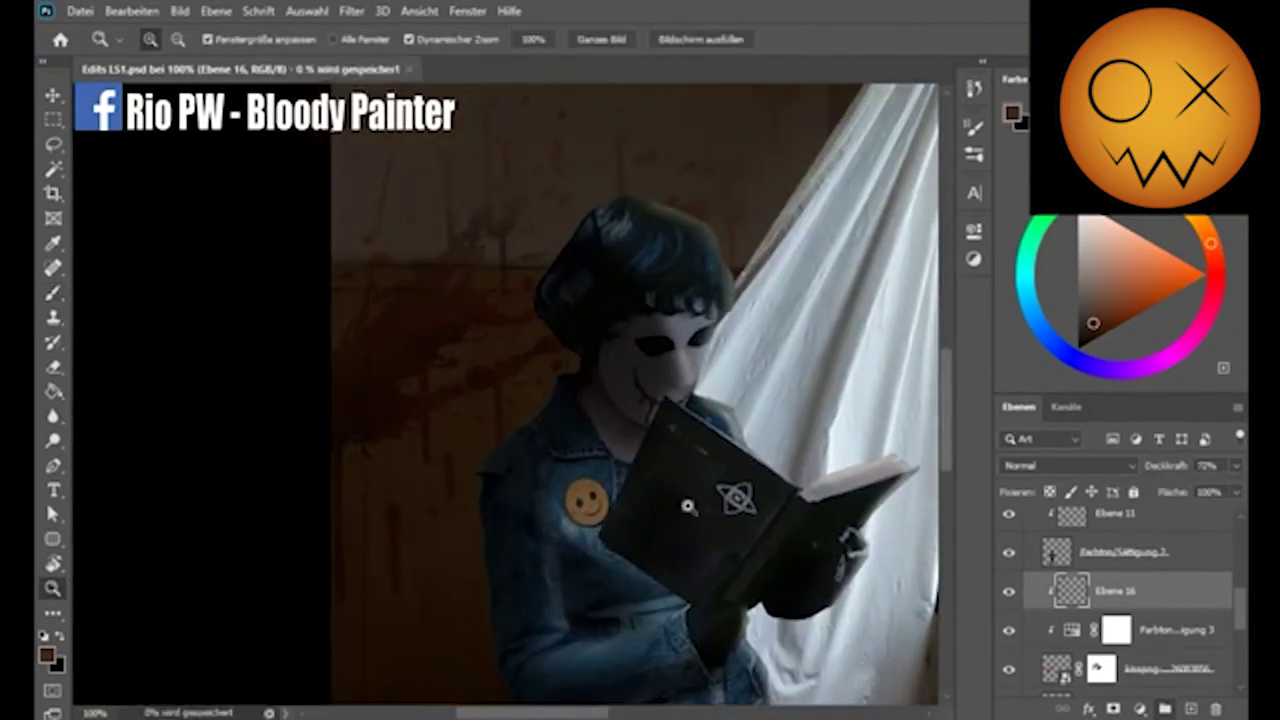
{"action": "left_click", "coordinate": [600, 442], "text": "alt"}
Set the paint layer to Aufhellen with a pale pink colour, and move Ebene 17 below Ebene 16
{"action": "left_click", "coordinate": [1045, 470]}
{"action": "left_click", "coordinate": [1060, 390]}
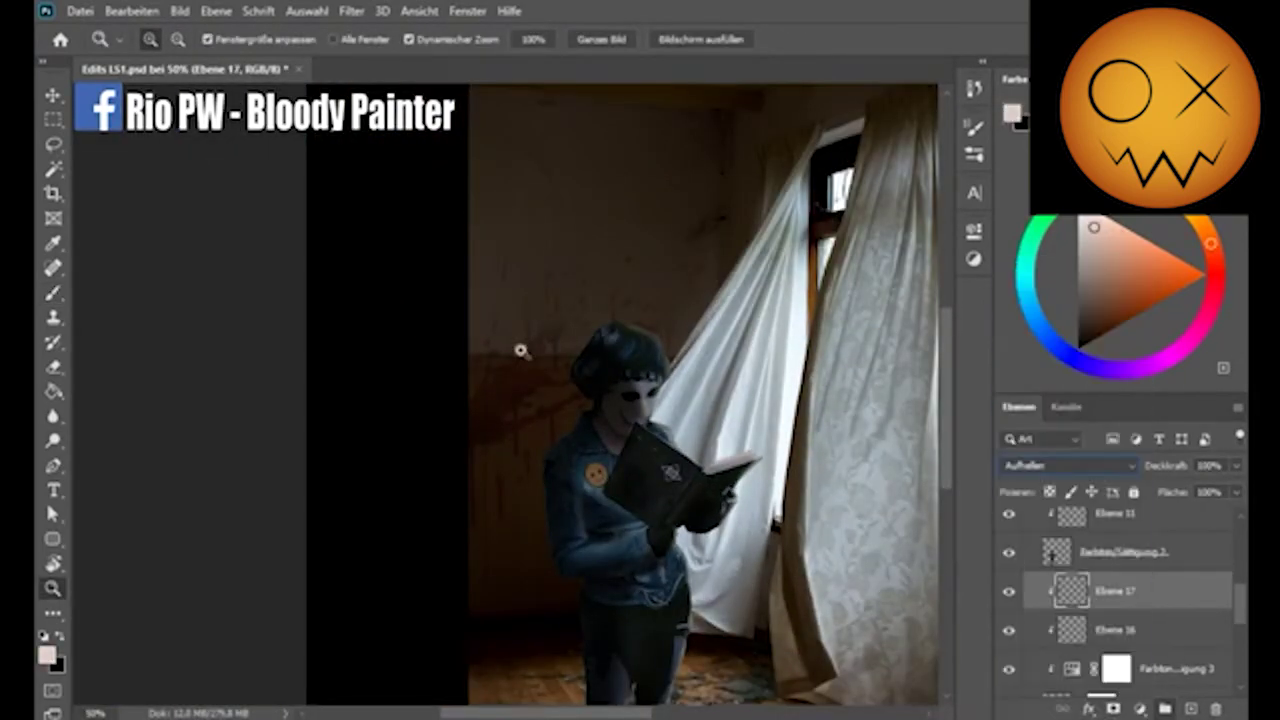
{"action": "key", "text": "b"}
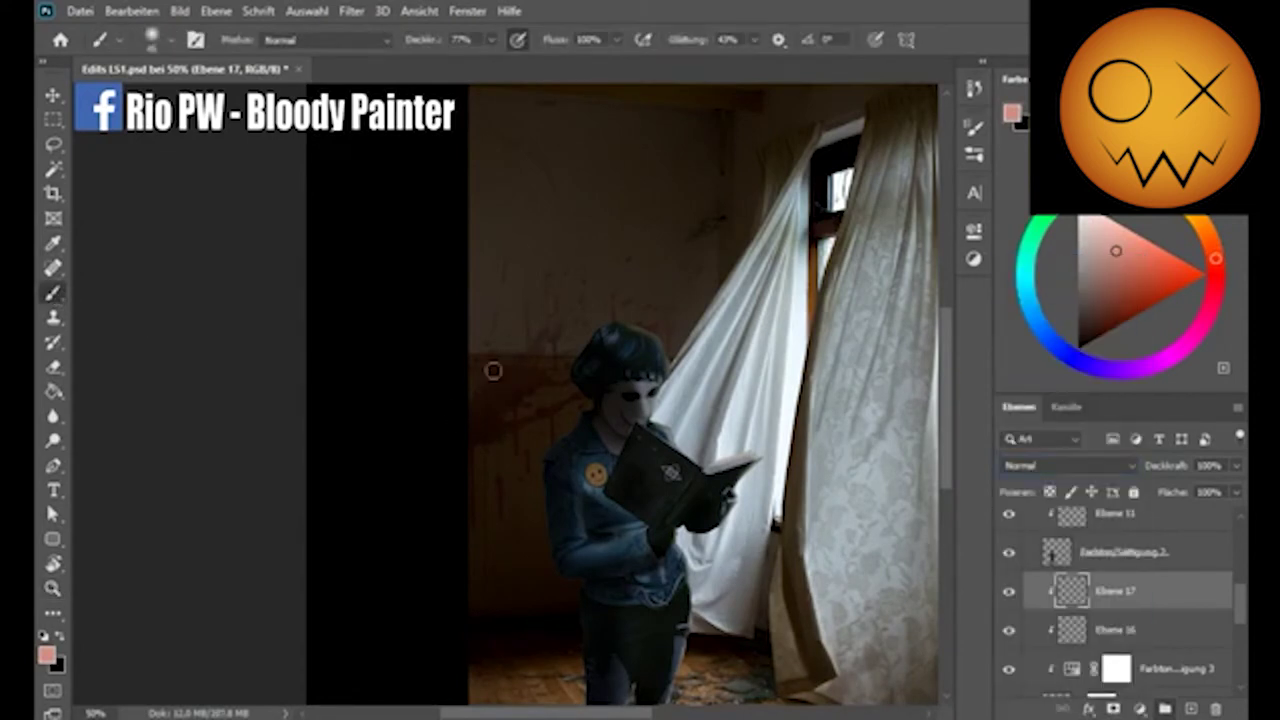
{"action": "scroll", "coordinate": [1153, 545], "scroll_direction": "down", "scroll_amount": 2}
{"action": "left_click_drag", "start_coordinate": [1108, 530], "coordinate": [1108, 568]}
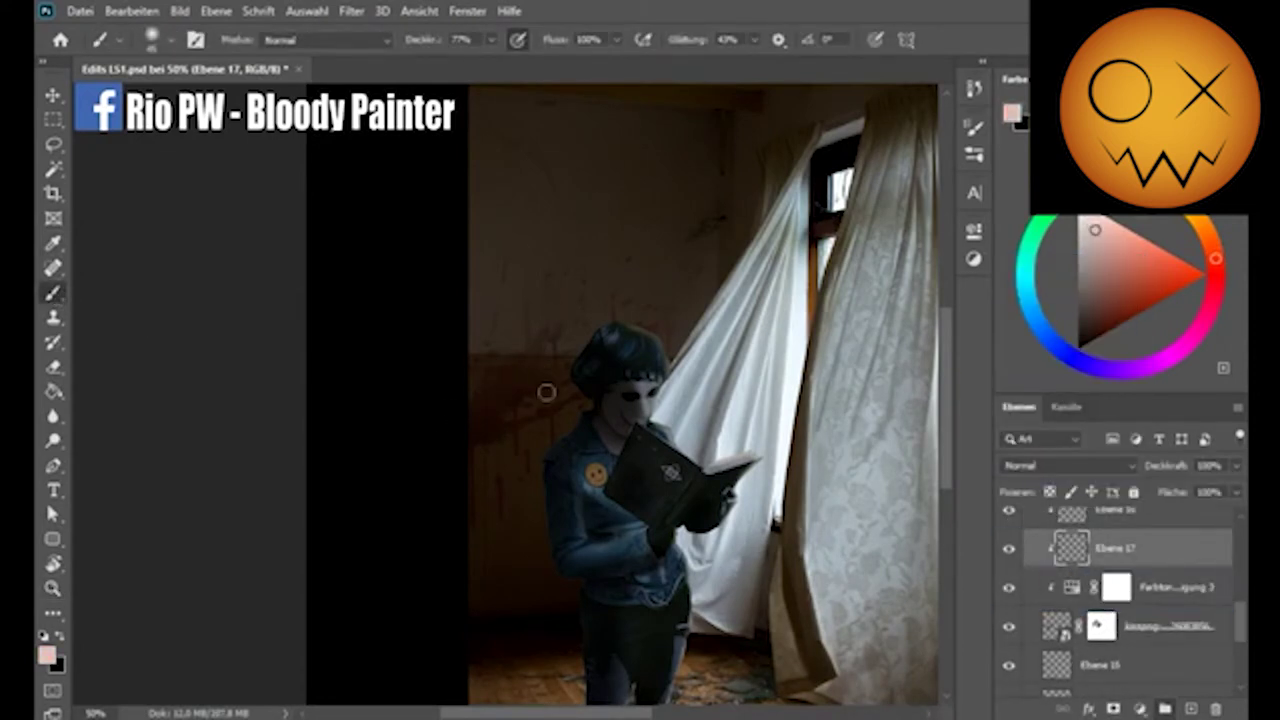
{"action": "left_click", "coordinate": [1047, 598]}
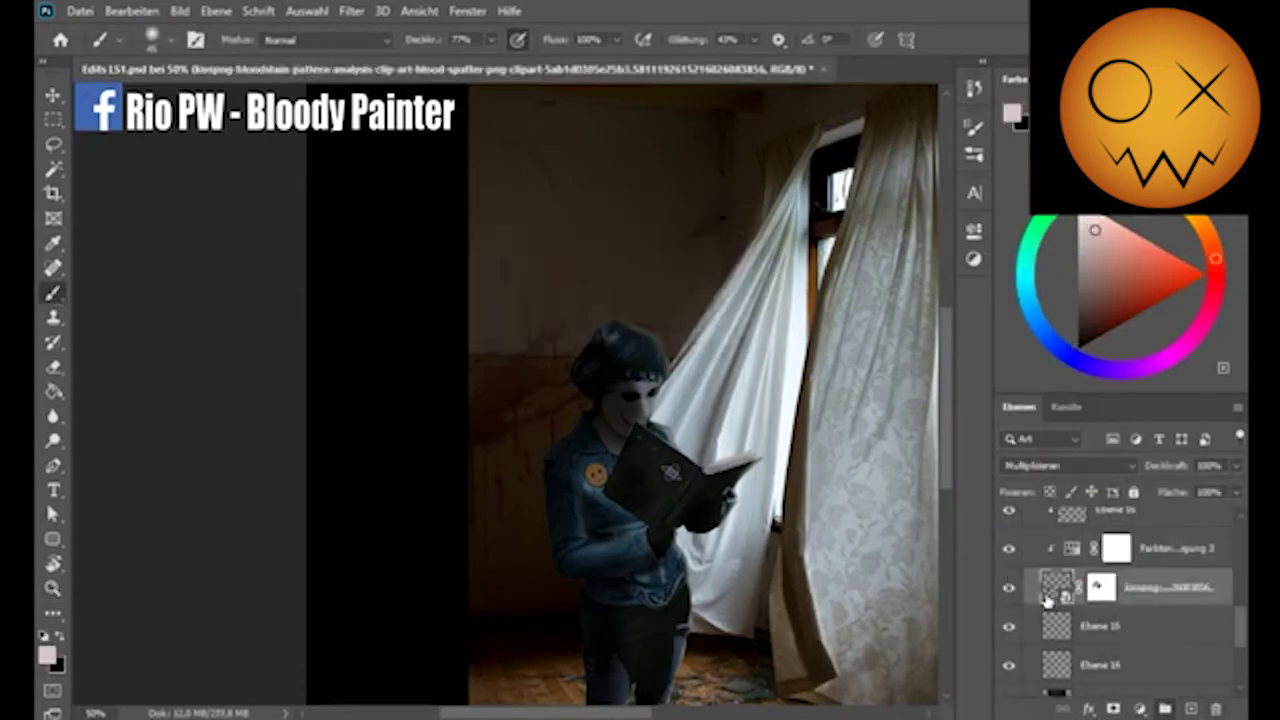
{"action": "key", "text": "z"}
{"action": "left_click", "coordinate": [443, 345], "text": "alt"}
Group the wall and blood layers into a new group and collapse it
{"action": "left_click", "coordinate": [180, 11]}
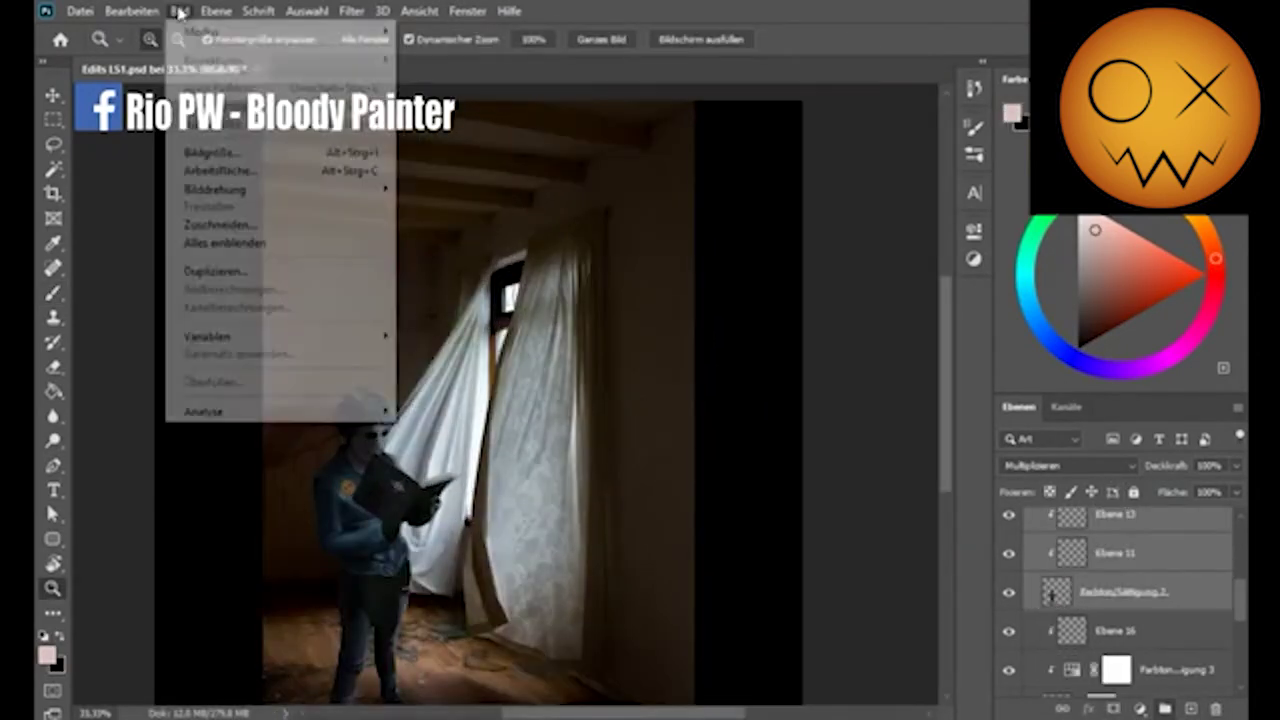
{"action": "left_click", "coordinate": [443, 446]}
{"action": "type", "text": "Painter"}
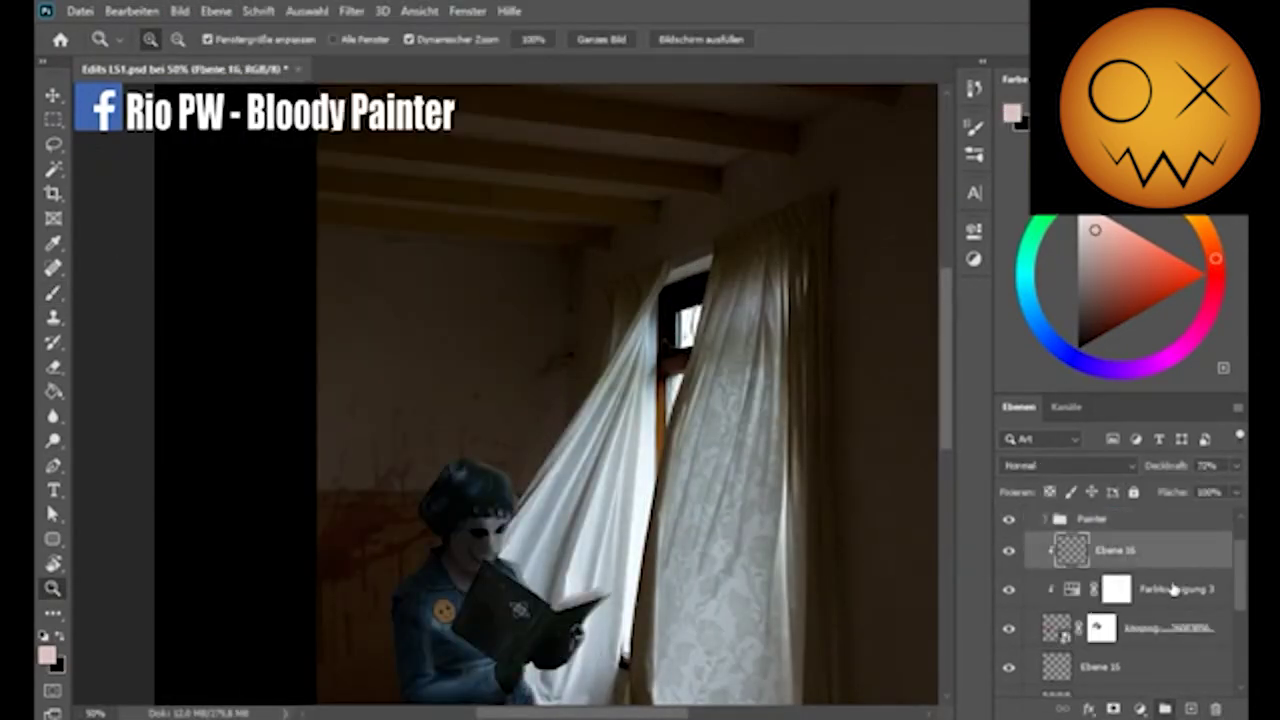
{"action": "scroll", "coordinate": [1120, 600], "scroll_direction": "down", "scroll_amount": 2}
{"action": "left_click", "coordinate": [216, 11]}
{"action": "left_click", "coordinate": [1073, 533]}
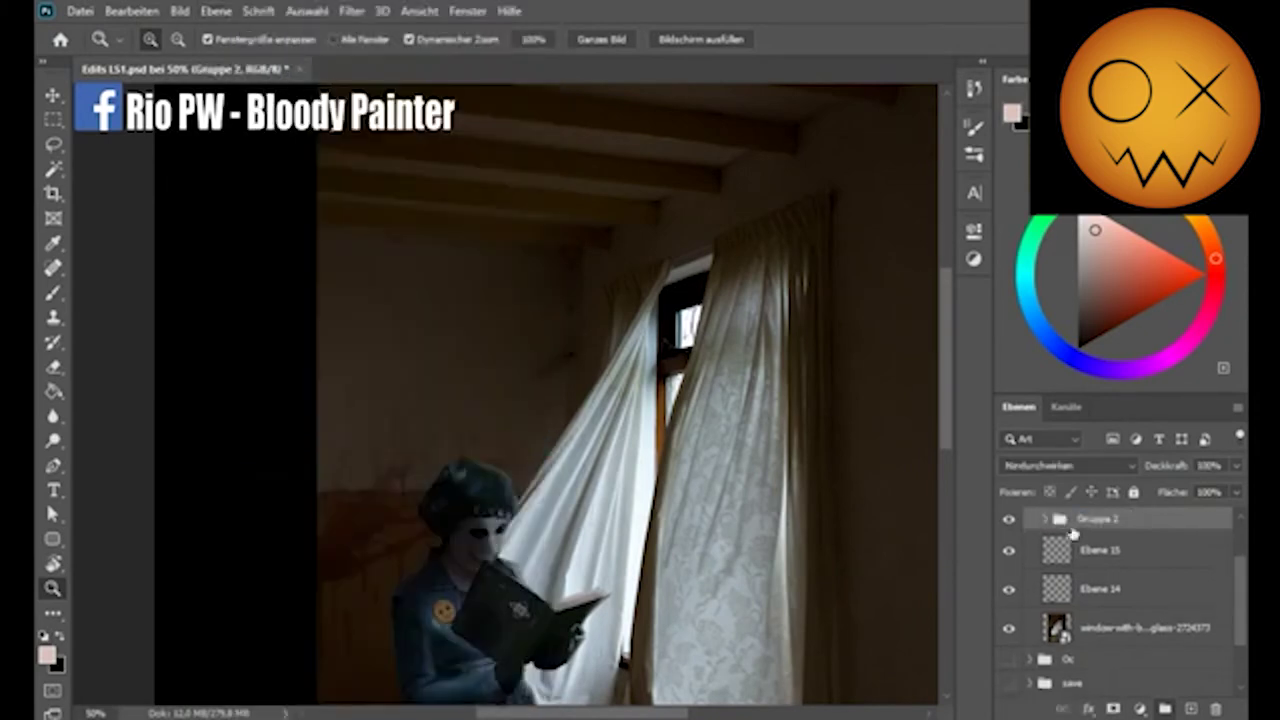
{"action": "left_click", "coordinate": [1095, 550]}
{"action": "key", "text": "ctrl+minus"}
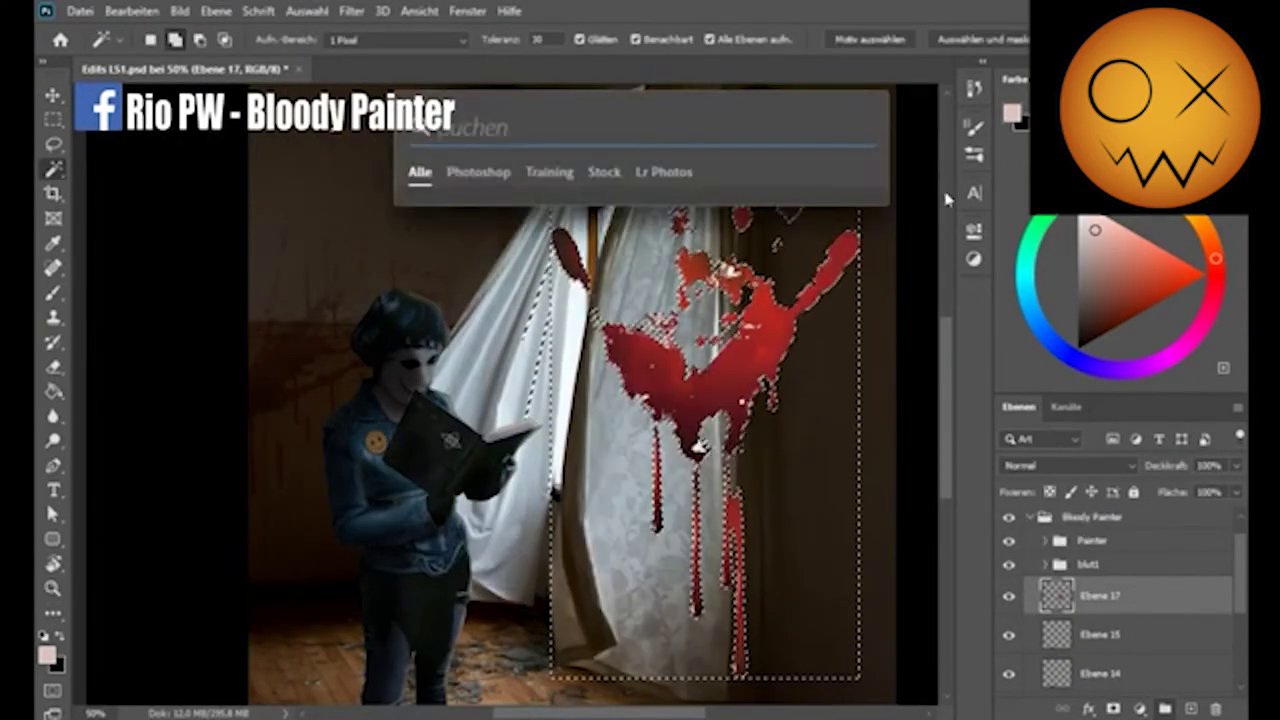
Select the handprint's white background with Color Range and mask it out
{"action": "left_click", "coordinate": [300, 11]}
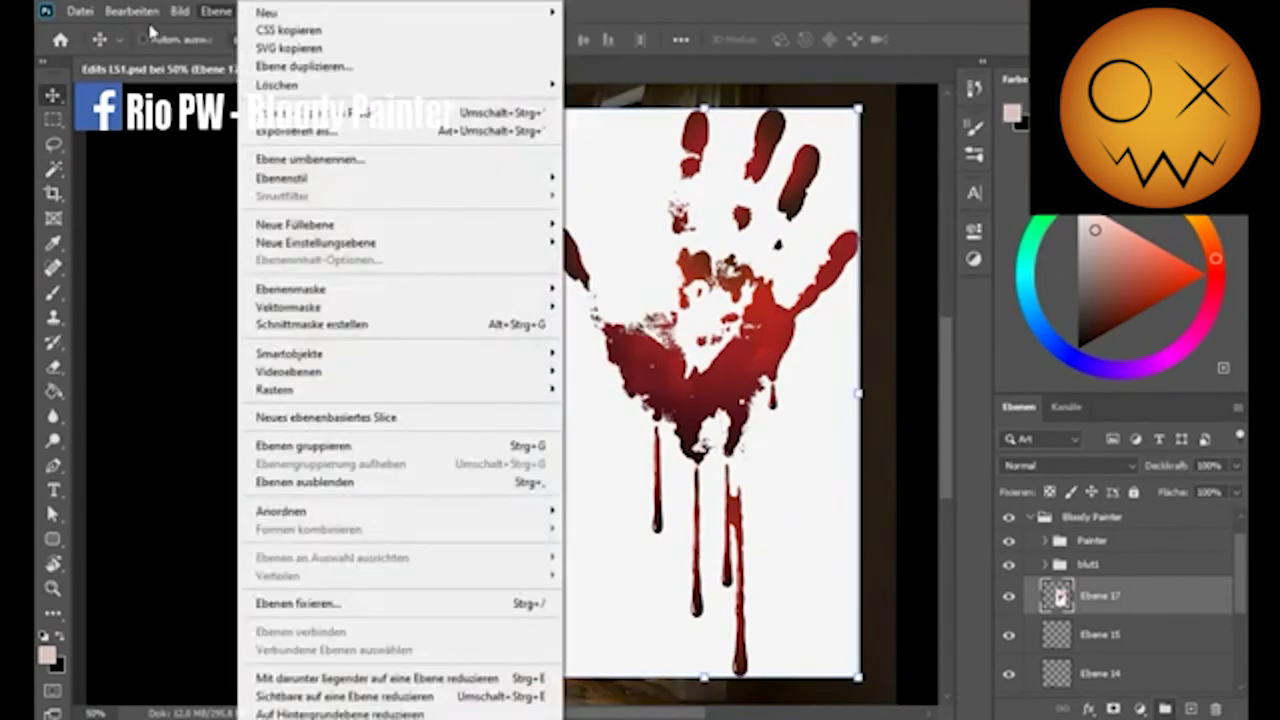
{"action": "left_click", "coordinate": [433, 186]}
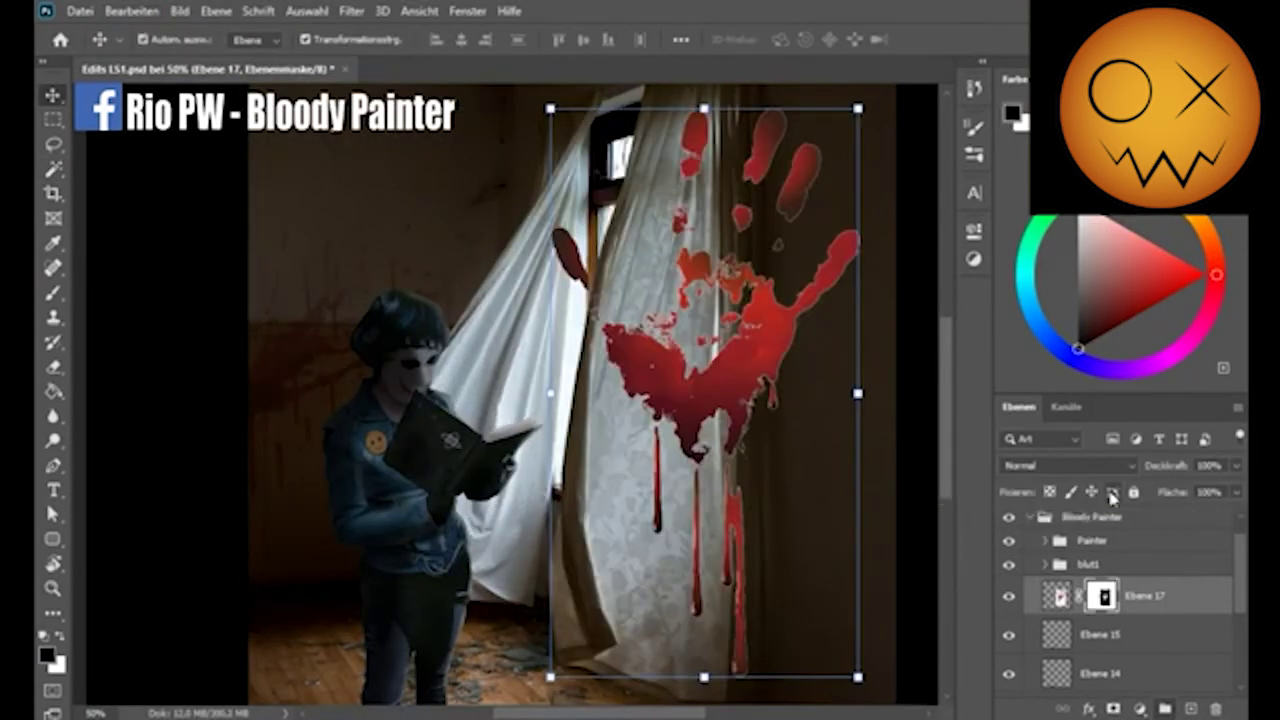
{"action": "key", "text": "Return"}
{"action": "left_click", "coordinate": [1113, 708]}
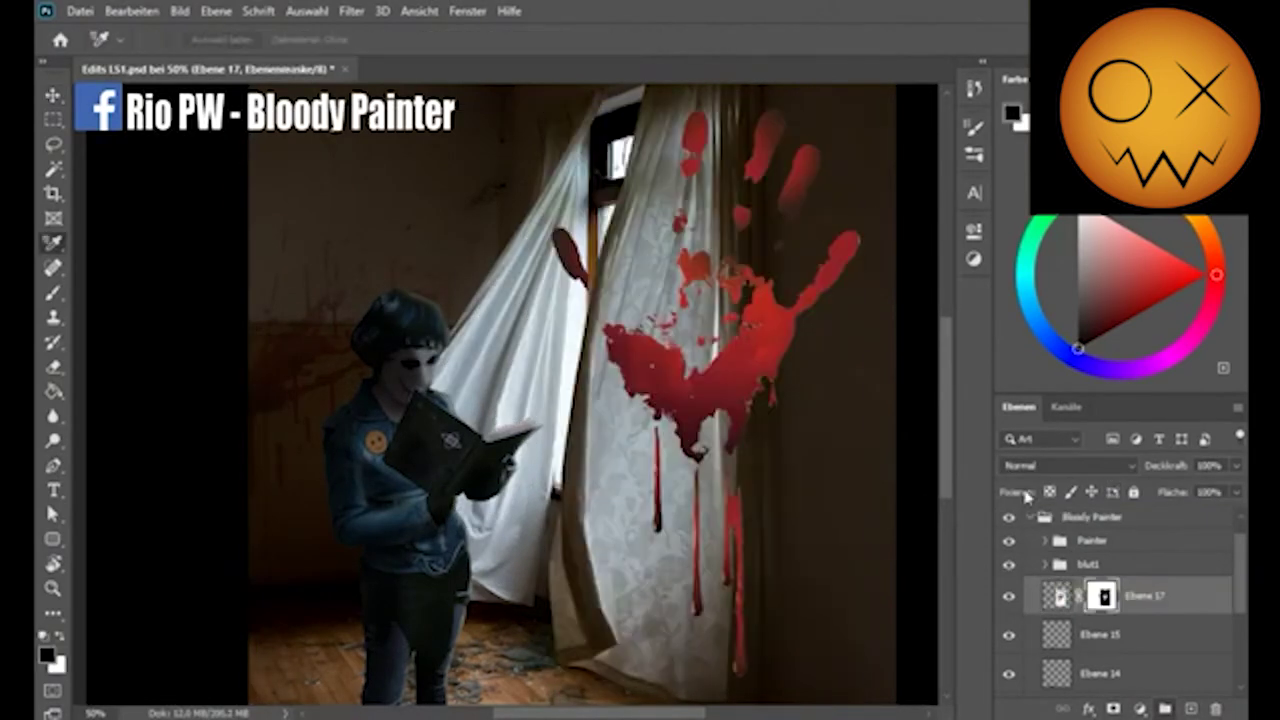
Set the mask brush to 100% opacity, then shrink the handprint and move it beside the curtain
{"action": "scroll", "coordinate": [550, 428], "scroll_direction": "right", "scroll_amount": 5}
{"action": "key", "text": "b"}
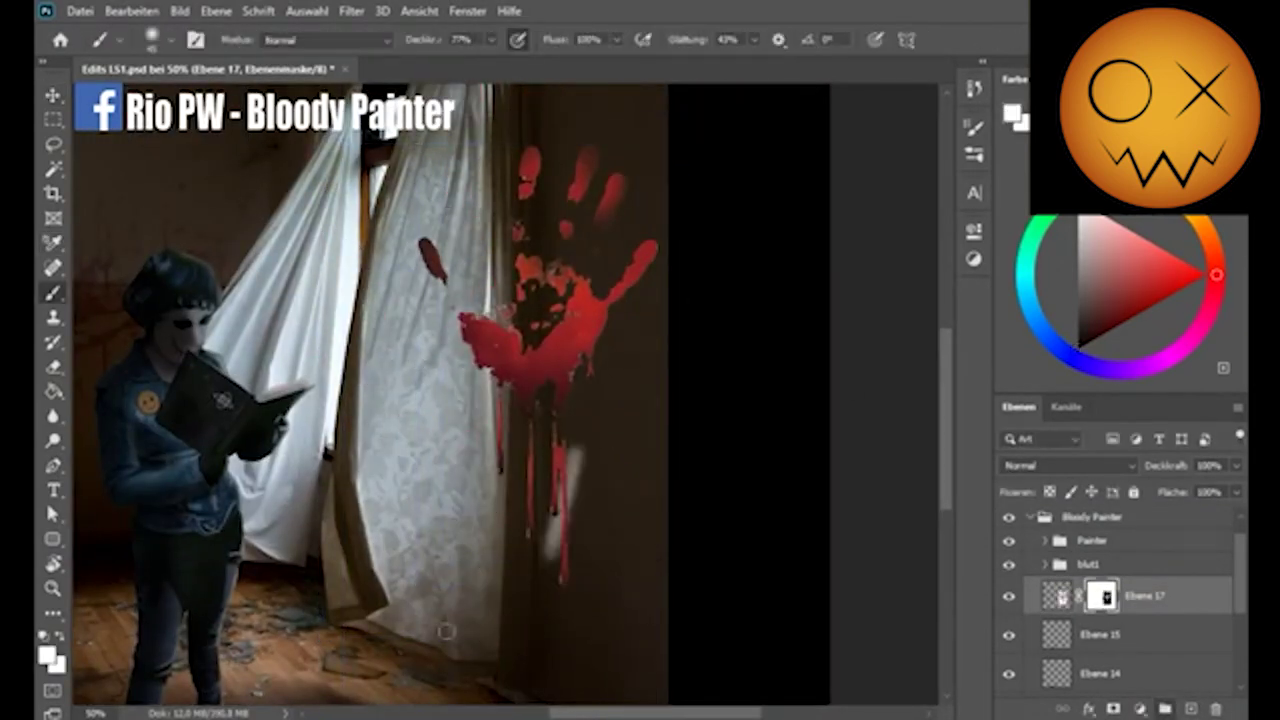
{"action": "left_click_drag", "start_coordinate": [488, 65], "coordinate": [520, 65]}
{"action": "scroll", "coordinate": [543, 234], "scroll_direction": "up", "scroll_amount": 1}
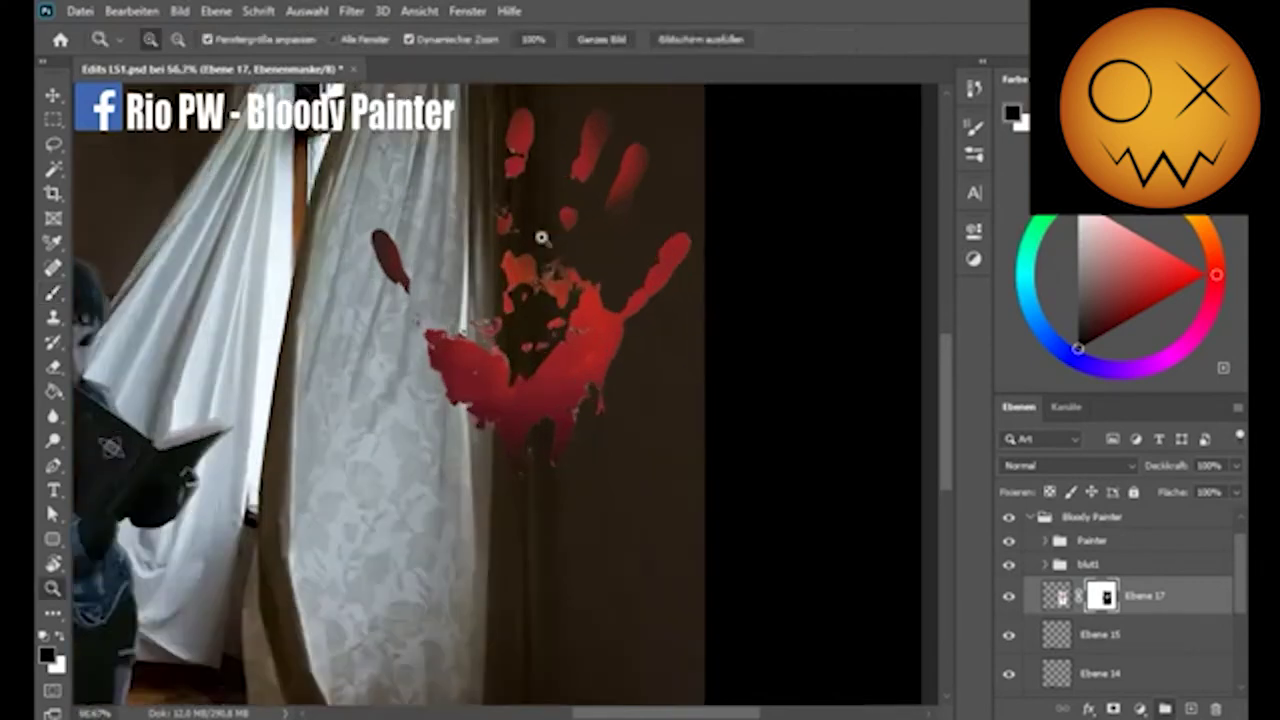
{"action": "scroll", "coordinate": [543, 354], "scroll_direction": "up", "scroll_amount": 2}
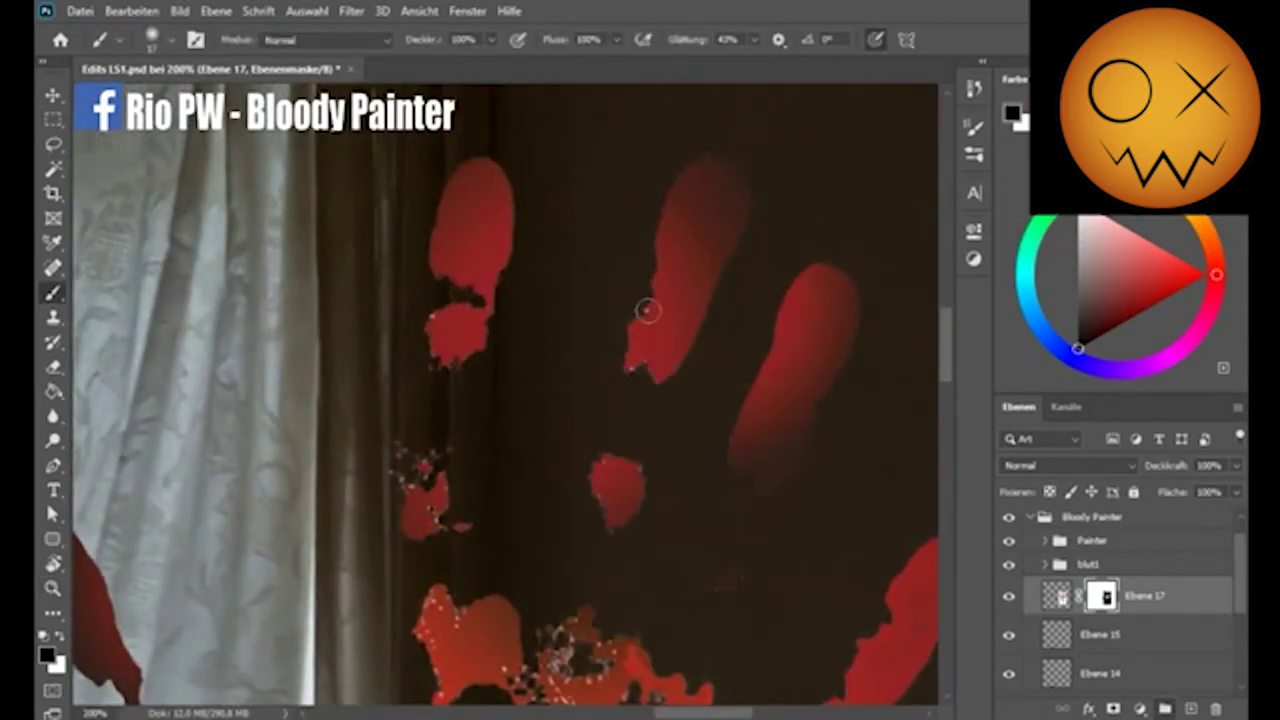
{"action": "scroll", "coordinate": [851, 106], "scroll_direction": "down", "scroll_amount": 2}
{"action": "key", "text": "v"}
{"action": "scroll", "coordinate": [703, 289], "scroll_direction": "down", "scroll_amount": 2}
{"action": "key", "text": "ctrl+t"}
{"action": "scroll", "coordinate": [675, 377], "scroll_direction": "down", "scroll_amount": 1}
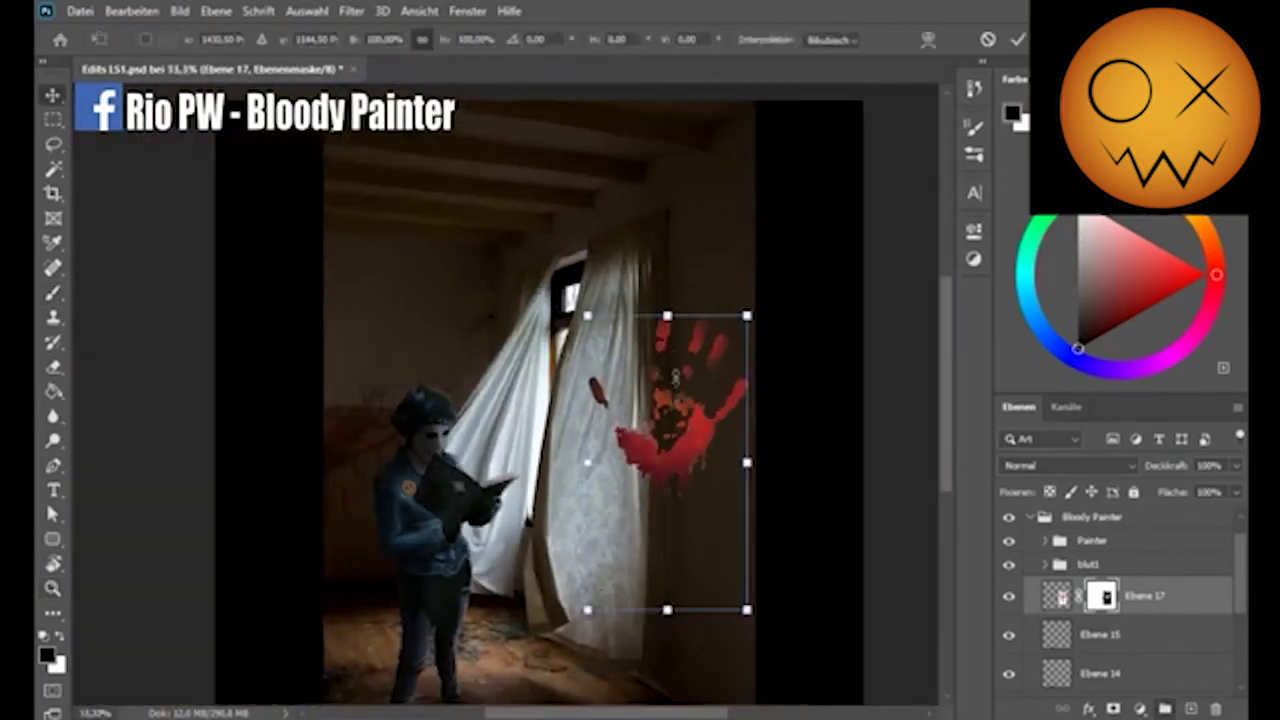
{"action": "mouse_move", "coordinate": [675, 377]}
{"action": "left_mouse_down"}
{"action": "mouse_move", "coordinate": [421, 352]}
{"action": "mouse_move", "coordinate": [510, 338]}
{"action": "left_mouse_up"}
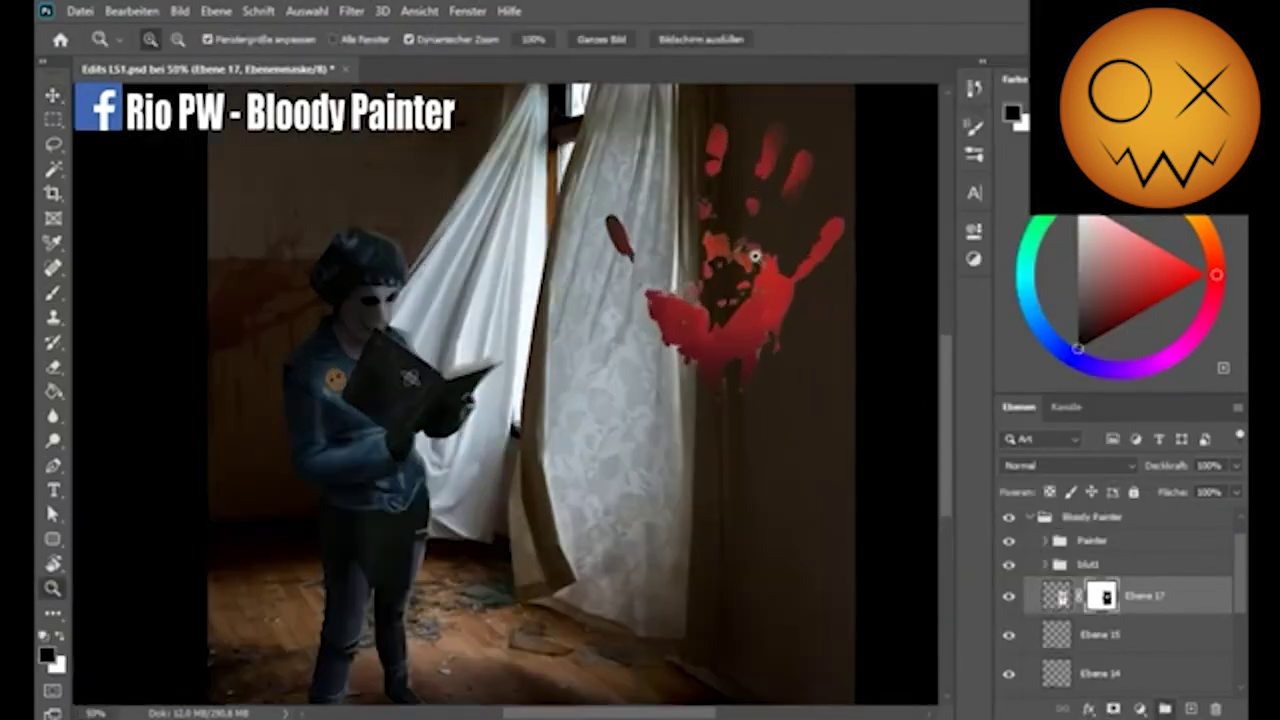
Refine the handprint's Color Range selection and switch to a smaller brush
{"action": "left_click", "coordinate": [755, 257]}
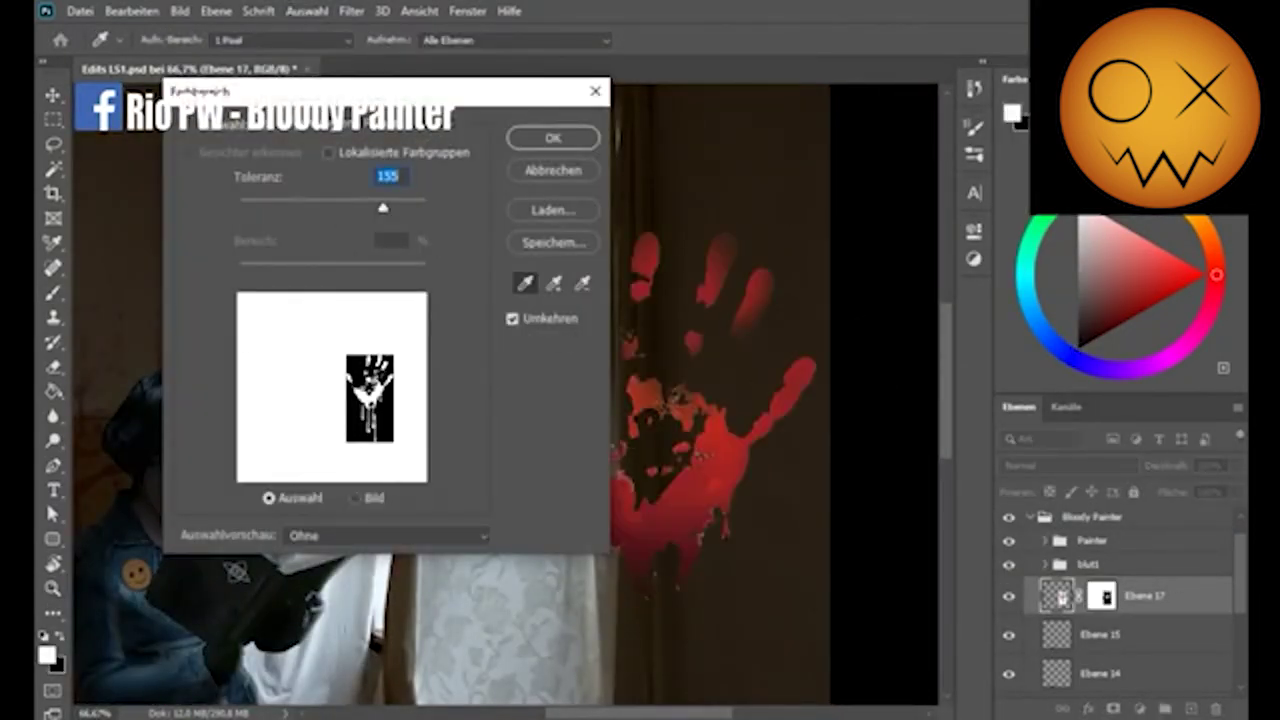
{"action": "left_click", "coordinate": [576, 140]}
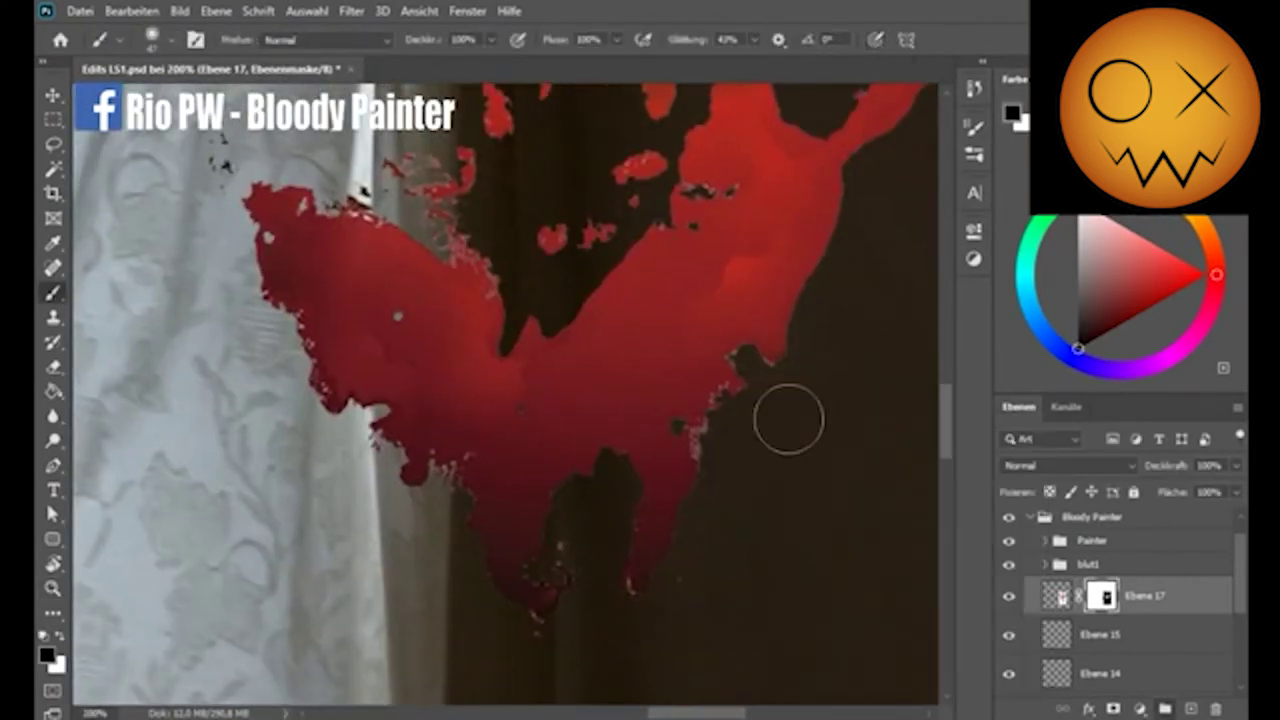
{"action": "right_click", "coordinate": [789, 419]}
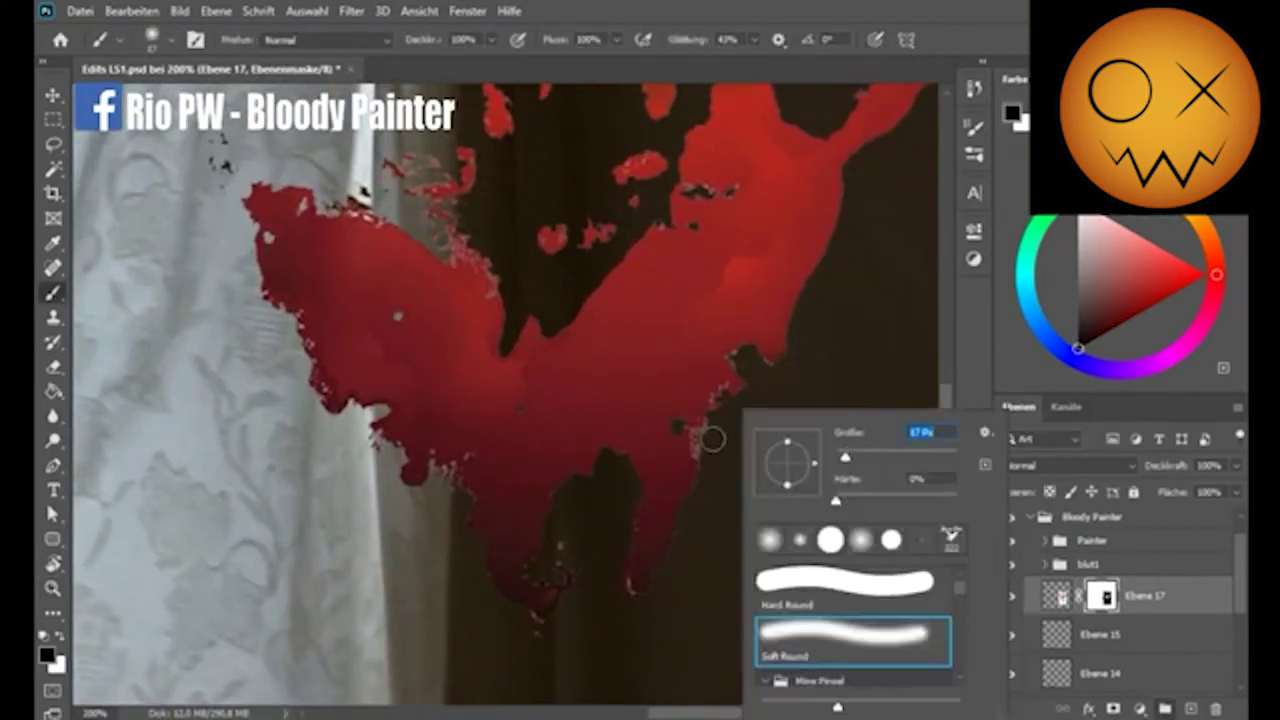
{"action": "left_click_drag", "start_coordinate": [757, 366], "coordinate": [757, 591]}
{"action": "key", "text": "z"}
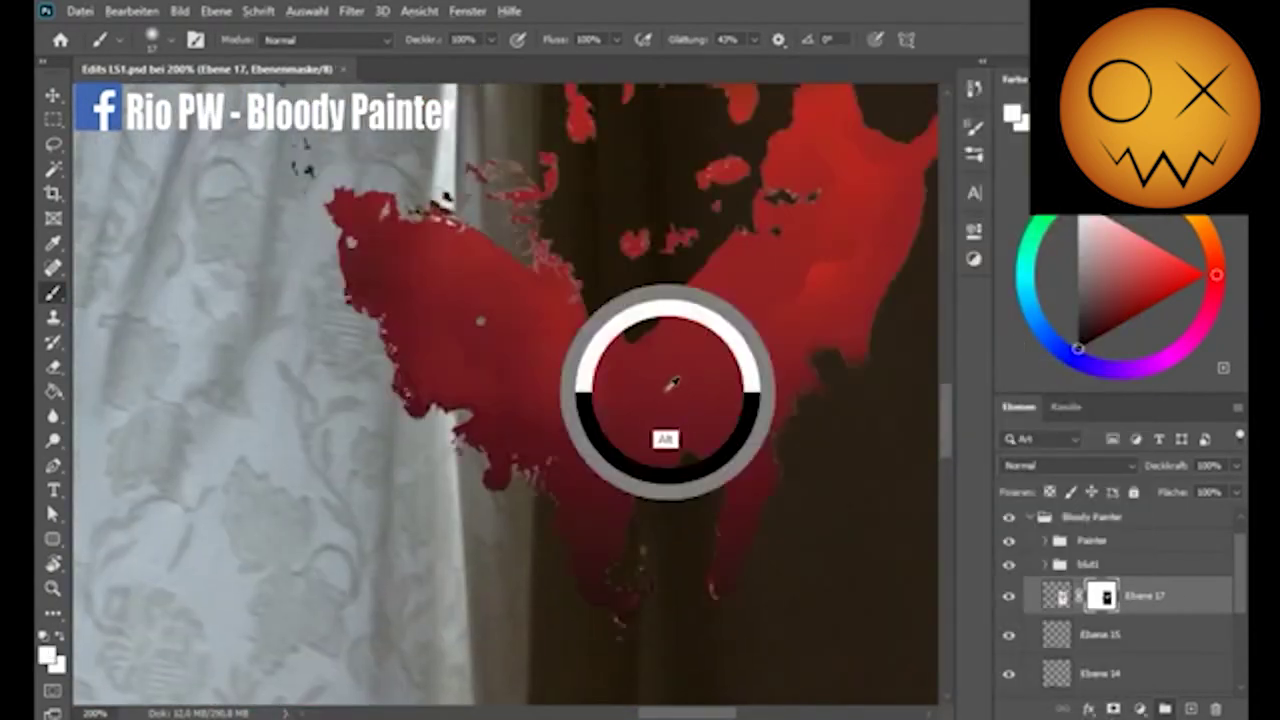
{"action": "left_click", "coordinate": [690, 418], "text": "alt"}
Convert the handprint to a smart object and shrink, distort and rotate it onto the lower-left wall
{"action": "left_click", "coordinate": [690, 418], "text": "alt"}
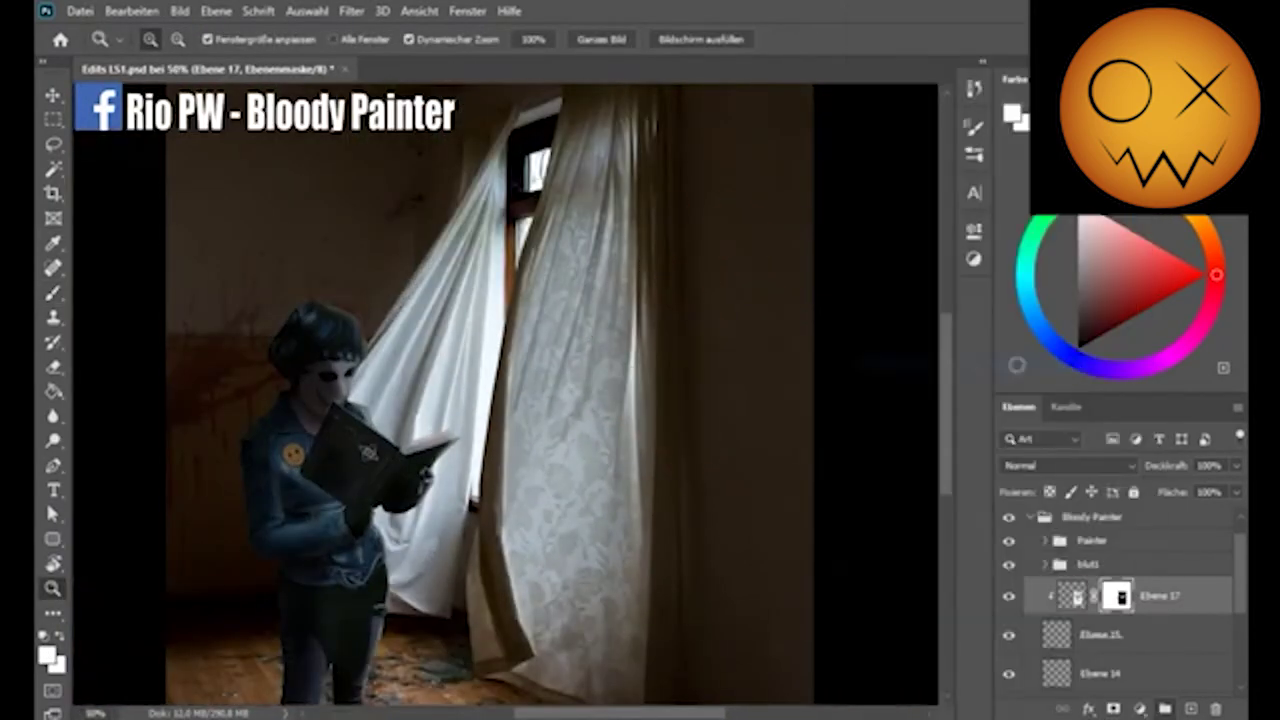
{"action": "right_click", "coordinate": [1145, 595]}
{"action": "left_click", "coordinate": [943, 263]}
{"action": "key", "text": "ctrl+t"}
{"action": "mouse_move", "coordinate": [785, 300]}
{"action": "left_mouse_down"}
{"action": "mouse_move", "coordinate": [360, 383]}
{"action": "mouse_move", "coordinate": [330, 460]}
{"action": "left_mouse_up"}
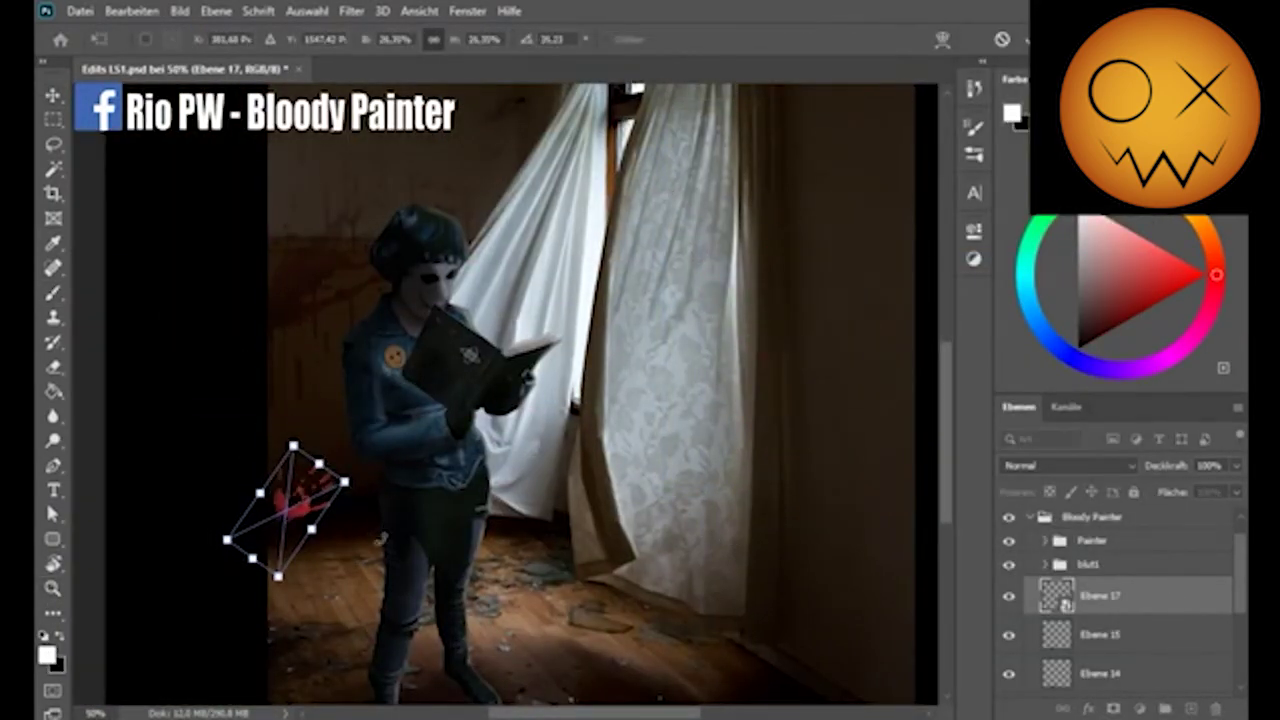
{"action": "mouse_move", "coordinate": [302, 510]}
{"action": "left_mouse_down"}
{"action": "mouse_move", "coordinate": [322, 510]}
{"action": "mouse_move", "coordinate": [310, 480]}
{"action": "mouse_move", "coordinate": [330, 470]}
{"action": "left_mouse_up"}
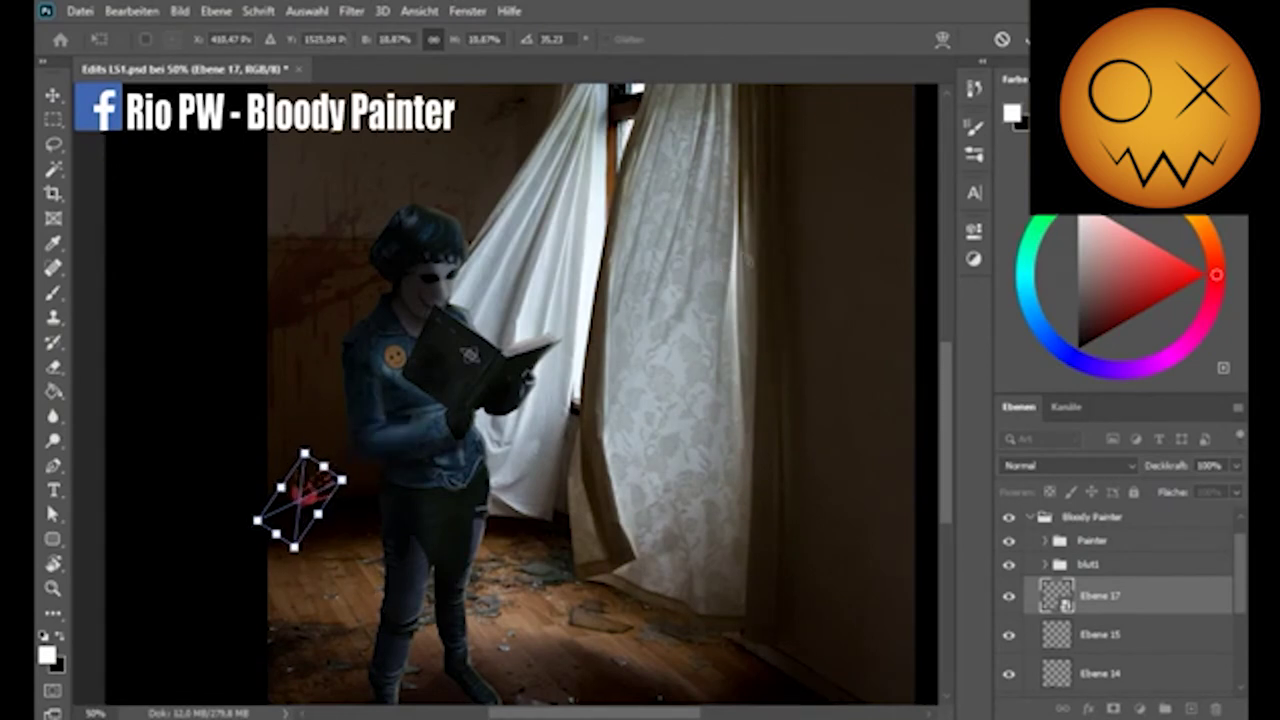
{"action": "key", "text": "Return"}
Lower the handprint's opacity in Normal mode and darken it with a Hue/Saturation adjustment
{"action": "left_click", "coordinate": [1050, 465]}
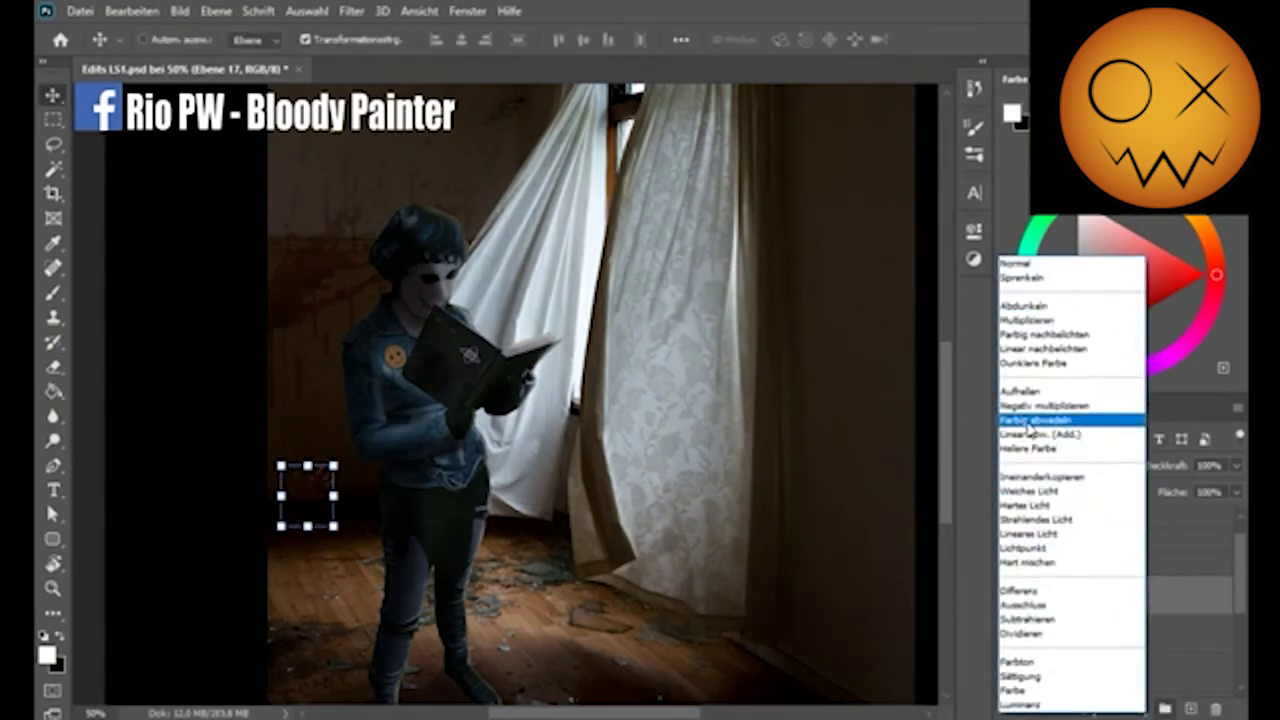
{"action": "left_click", "coordinate": [1030, 263]}
{"action": "left_click_drag", "start_coordinate": [1236, 465], "coordinate": [1203, 490]}
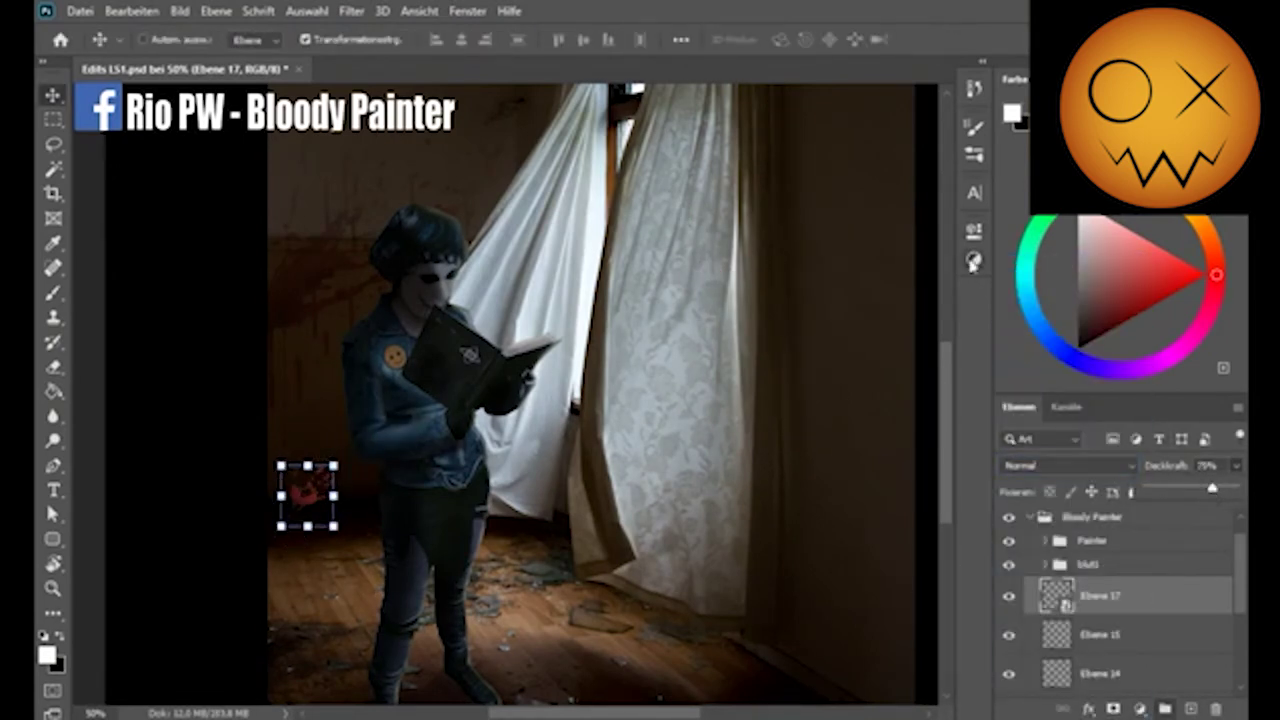
{"action": "left_click", "coordinate": [974, 231]}
{"action": "left_click", "coordinate": [820, 289]}
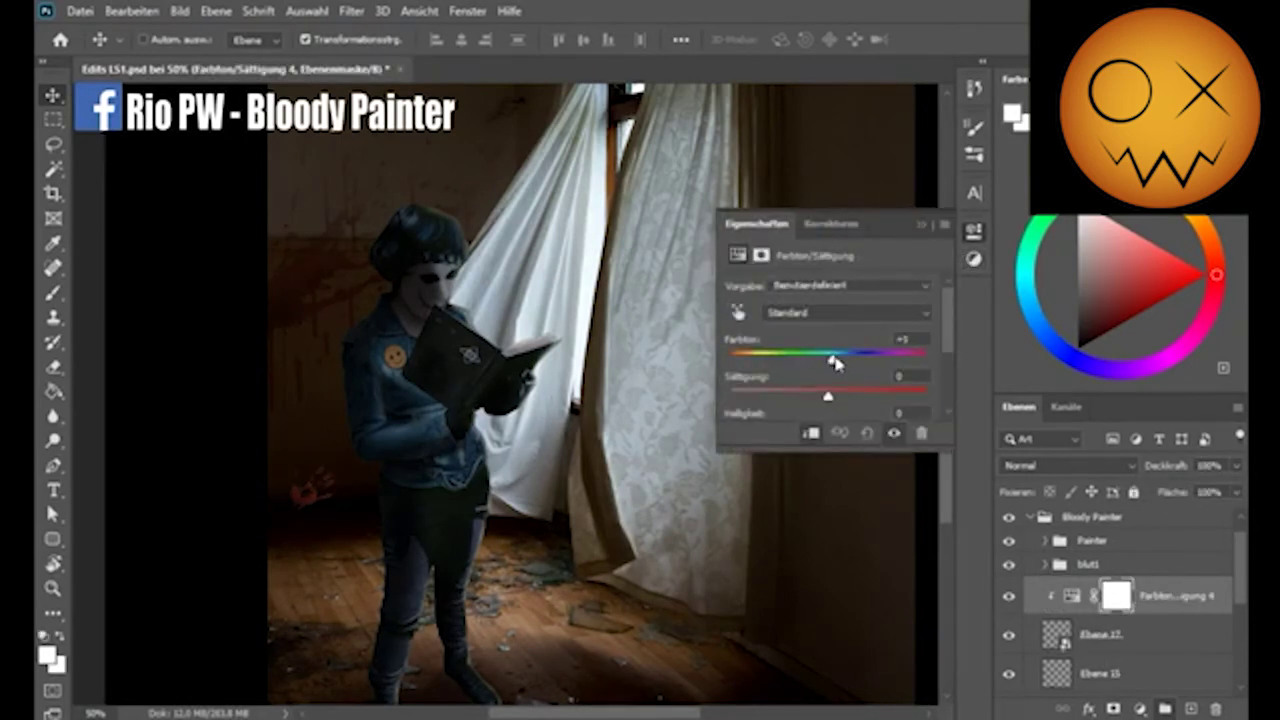
{"action": "left_click_drag", "start_coordinate": [875, 400], "coordinate": [851, 400]}
{"action": "scroll", "coordinate": [851, 400], "scroll_direction": "down", "scroll_amount": 1}
{"action": "left_click_drag", "start_coordinate": [828, 374], "coordinate": [801, 383]}
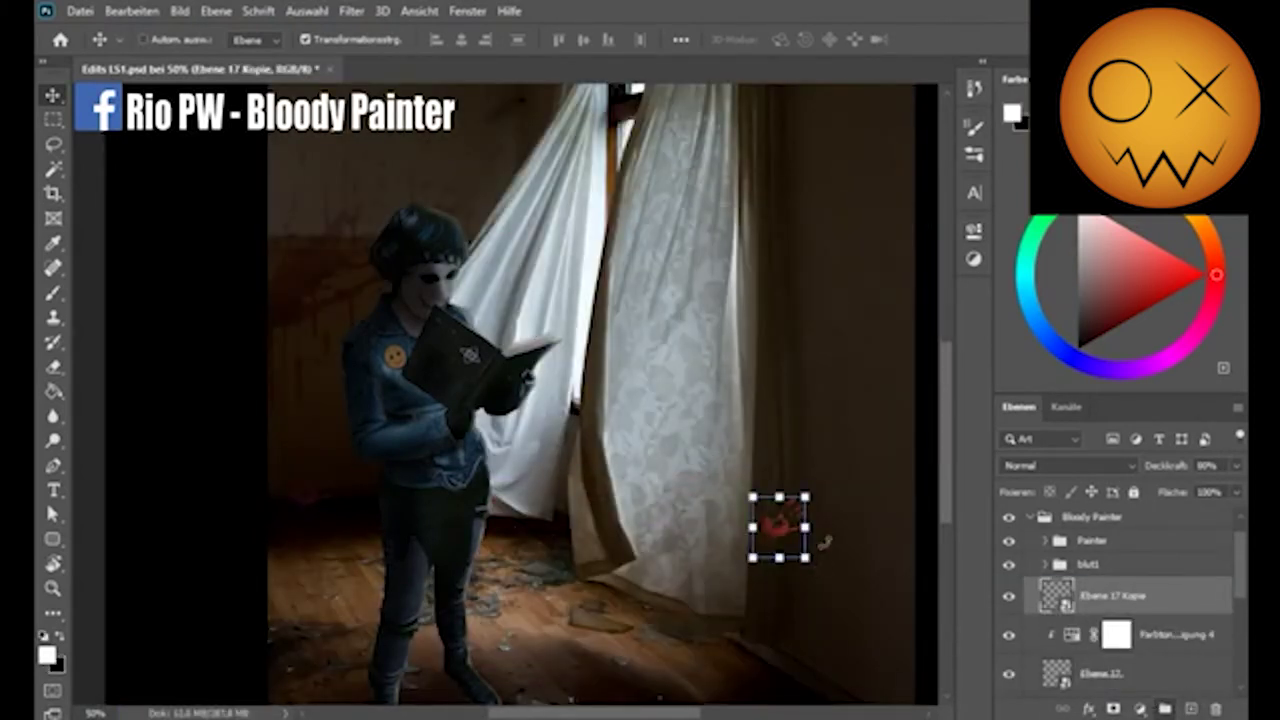
Scale the handprint down and distort it to follow the right-hand wall
{"action": "left_click_drag", "start_coordinate": [808, 527], "coordinate": [900, 486]}
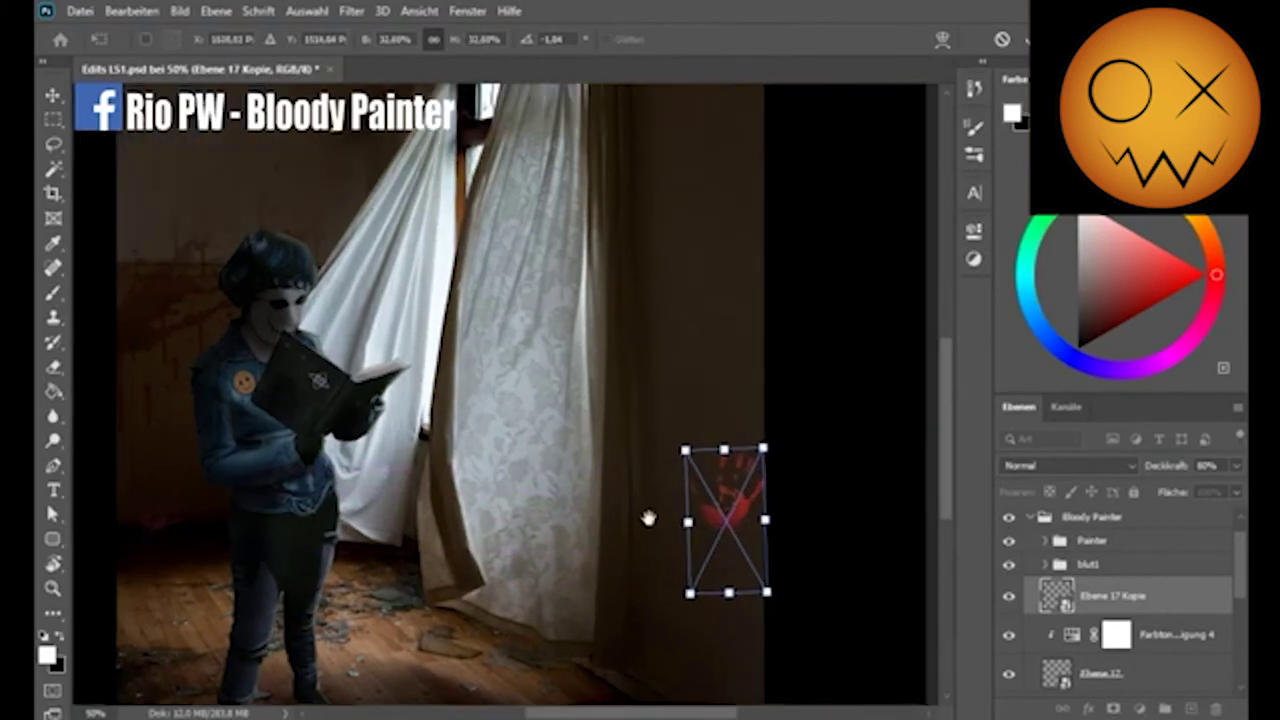
{"action": "left_click_drag", "start_coordinate": [651, 517], "coordinate": [790, 618]}
{"action": "key", "text": "Escape"}
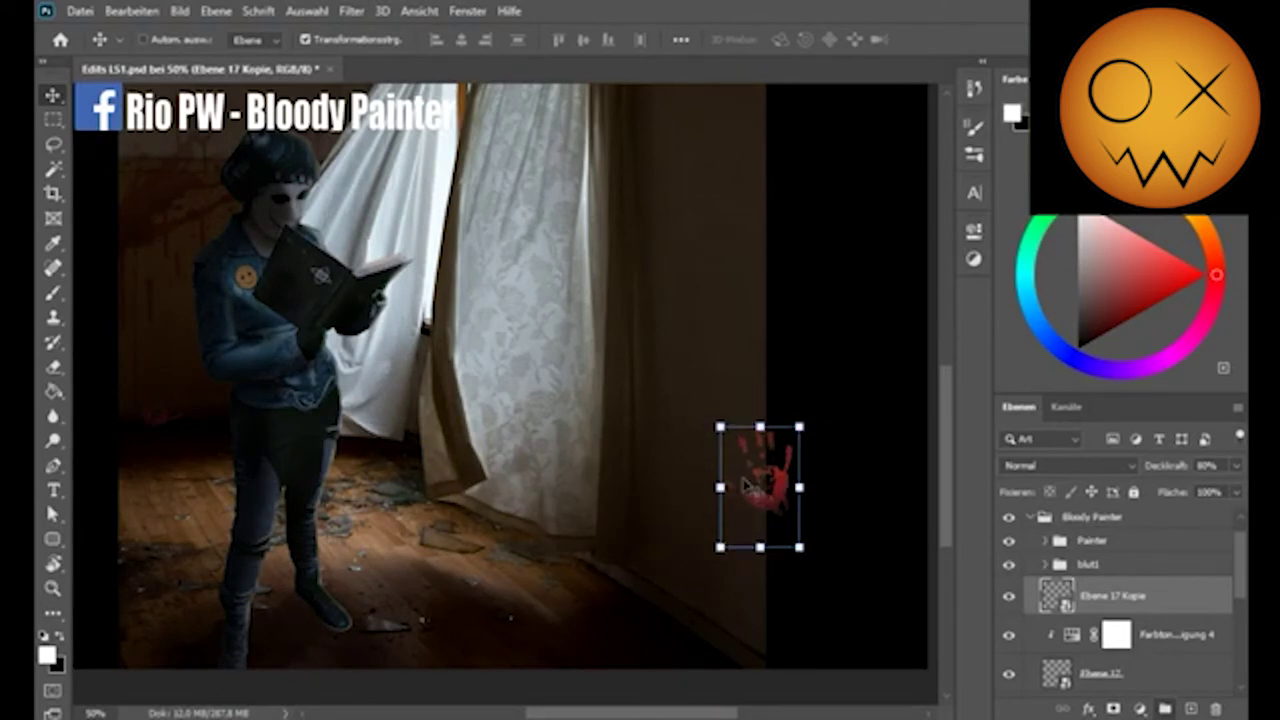
{"action": "mouse_move", "coordinate": [720, 483]}
{"action": "left_mouse_down"}
{"action": "mouse_move", "coordinate": [714, 509]}
{"action": "mouse_move", "coordinate": [775, 388]}
{"action": "left_mouse_up"}
{"action": "left_click_drag", "start_coordinate": [776, 360], "coordinate": [773, 356]}
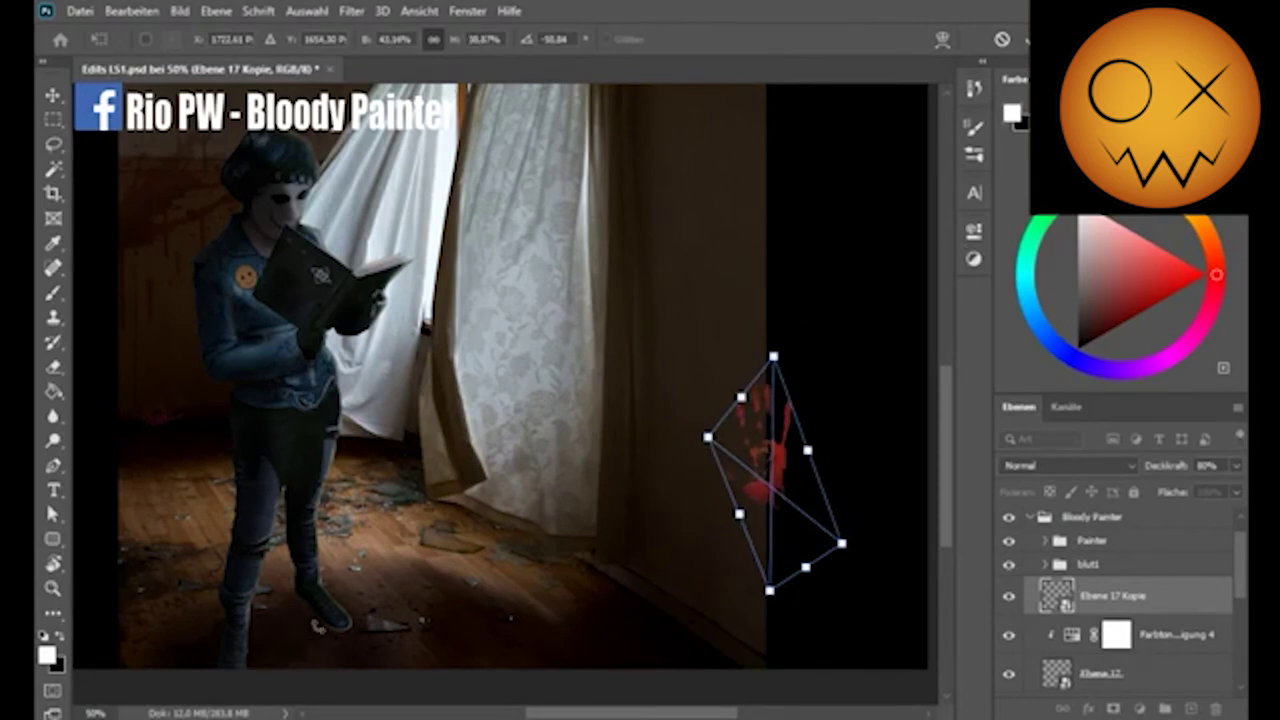
{"action": "key", "text": "Return"}
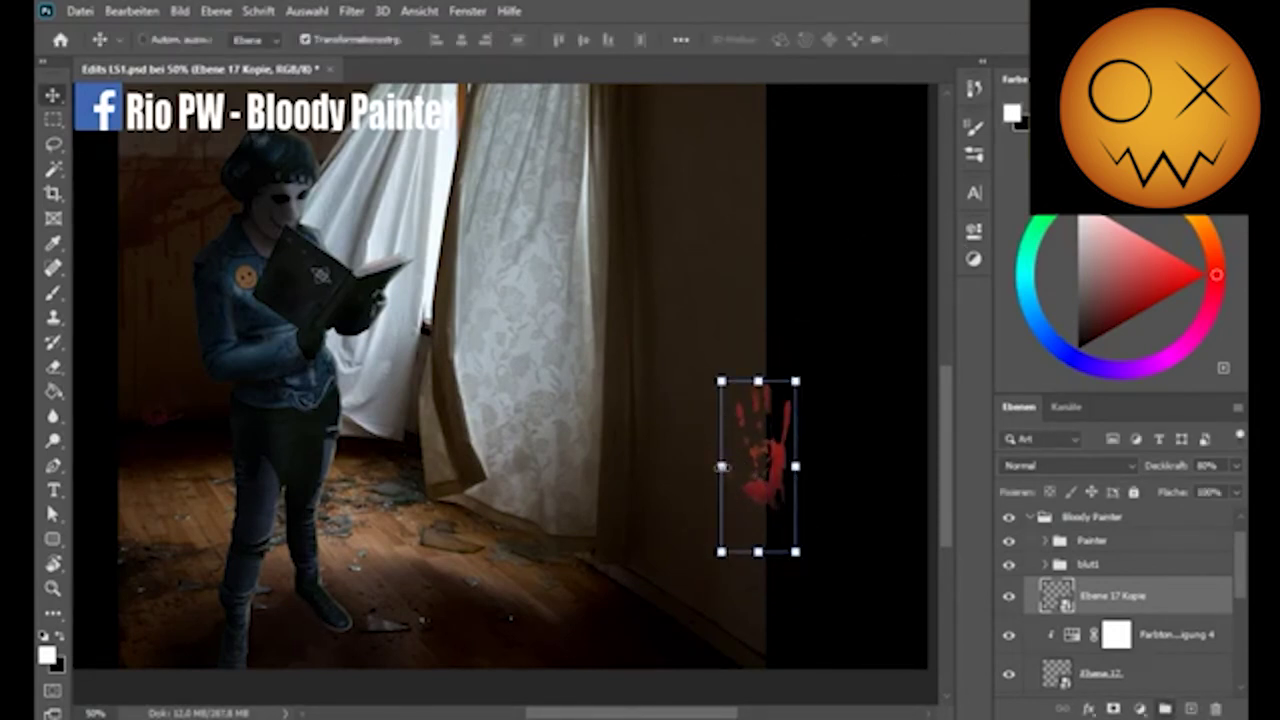
Blend the handprint in Ineinanderkopieren and lower its opacity
{"action": "left_click", "coordinate": [1065, 465]}
{"action": "left_click", "coordinate": [1060, 474]}
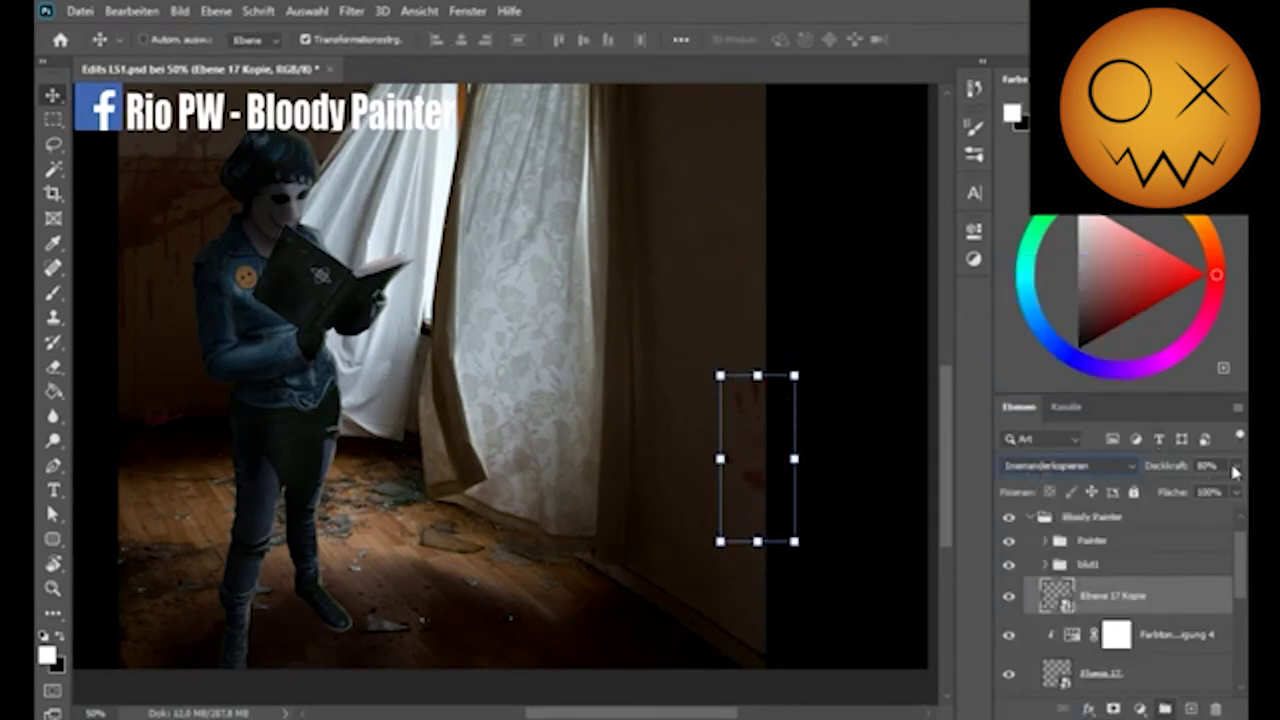
{"action": "mouse_move", "coordinate": [1235, 471]}
{"action": "left_mouse_down"}
{"action": "mouse_move", "coordinate": [1234, 490]}
{"action": "mouse_move", "coordinate": [1189, 492]}
{"action": "left_mouse_up"}
Set the handprint to 46% opacity, duplicate it, and move the copy above the adjustment
{"action": "left_click_drag", "start_coordinate": [891, 189], "coordinate": [686, 323]}
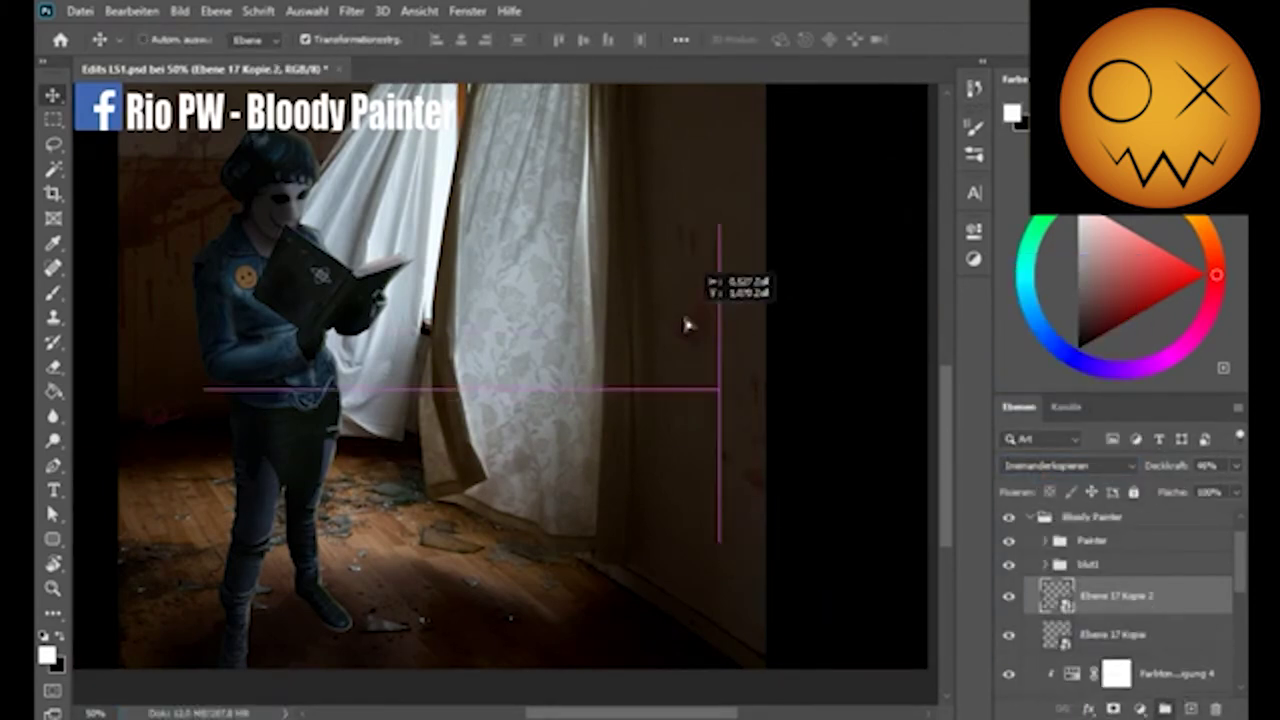
{"action": "key", "text": "ctrl+t"}
{"action": "mouse_move", "coordinate": [690, 570]}
{"action": "left_mouse_down"}
{"action": "mouse_move", "coordinate": [733, 268]}
{"action": "mouse_move", "coordinate": [720, 605]}
{"action": "left_mouse_up"}
{"action": "key", "text": "Return"}
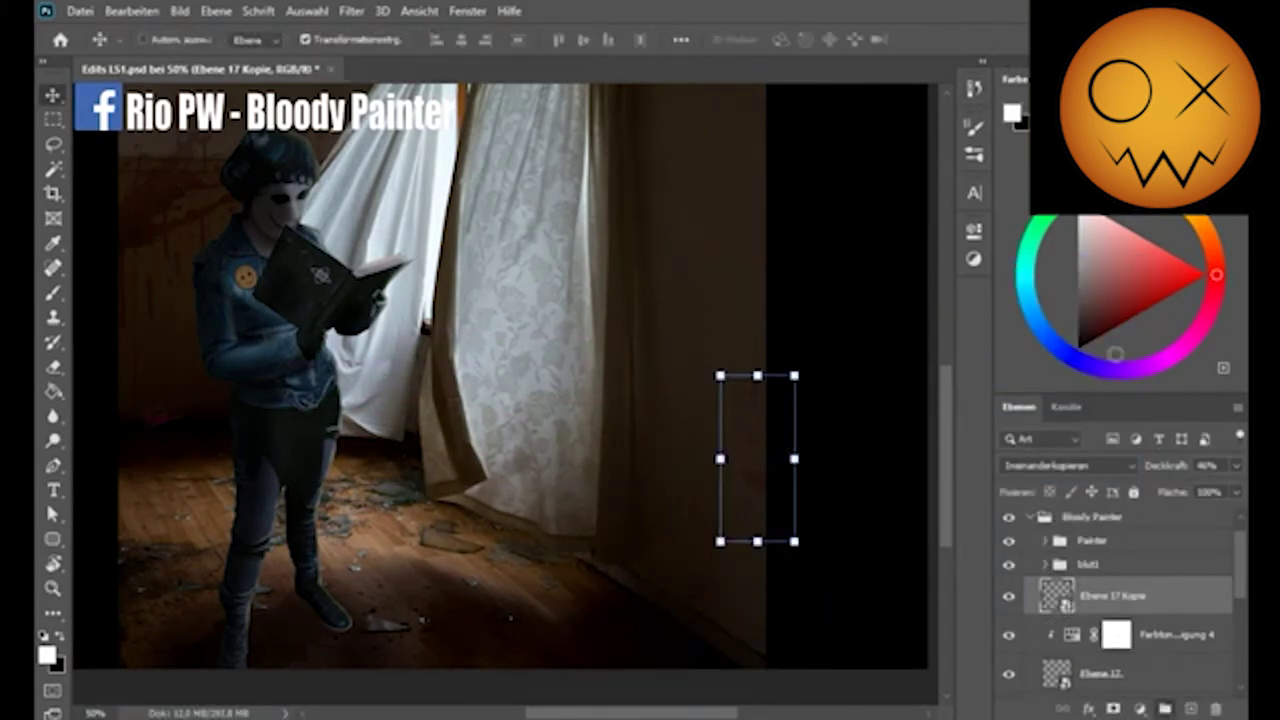
{"action": "left_click", "coordinate": [1115, 674]}
{"action": "left_click_drag", "start_coordinate": [1115, 674], "coordinate": [1118, 600]}
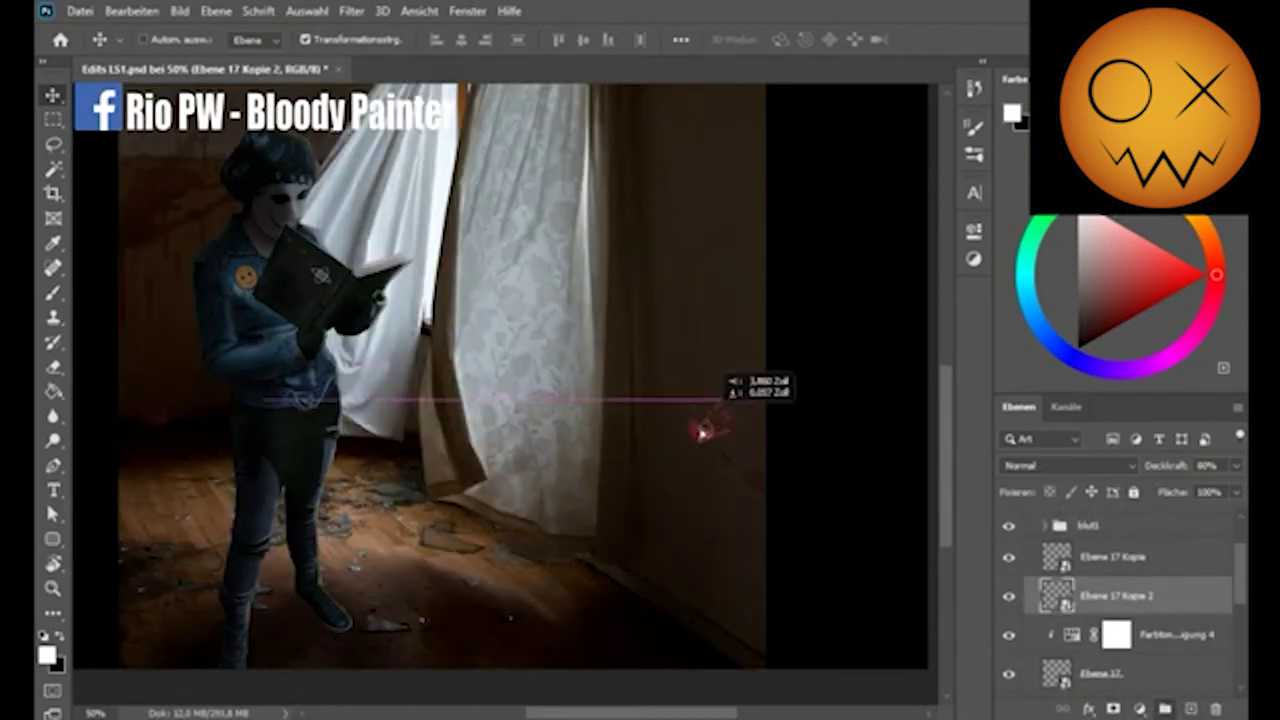
{"action": "left_click_drag", "start_coordinate": [158, 415], "coordinate": [680, 540]}
Rotate, enlarge and skew the second handprint low beside the curtain
{"action": "key", "text": "ctrl+t"}
{"action": "left_click_drag", "start_coordinate": [692, 588], "coordinate": [686, 594]}
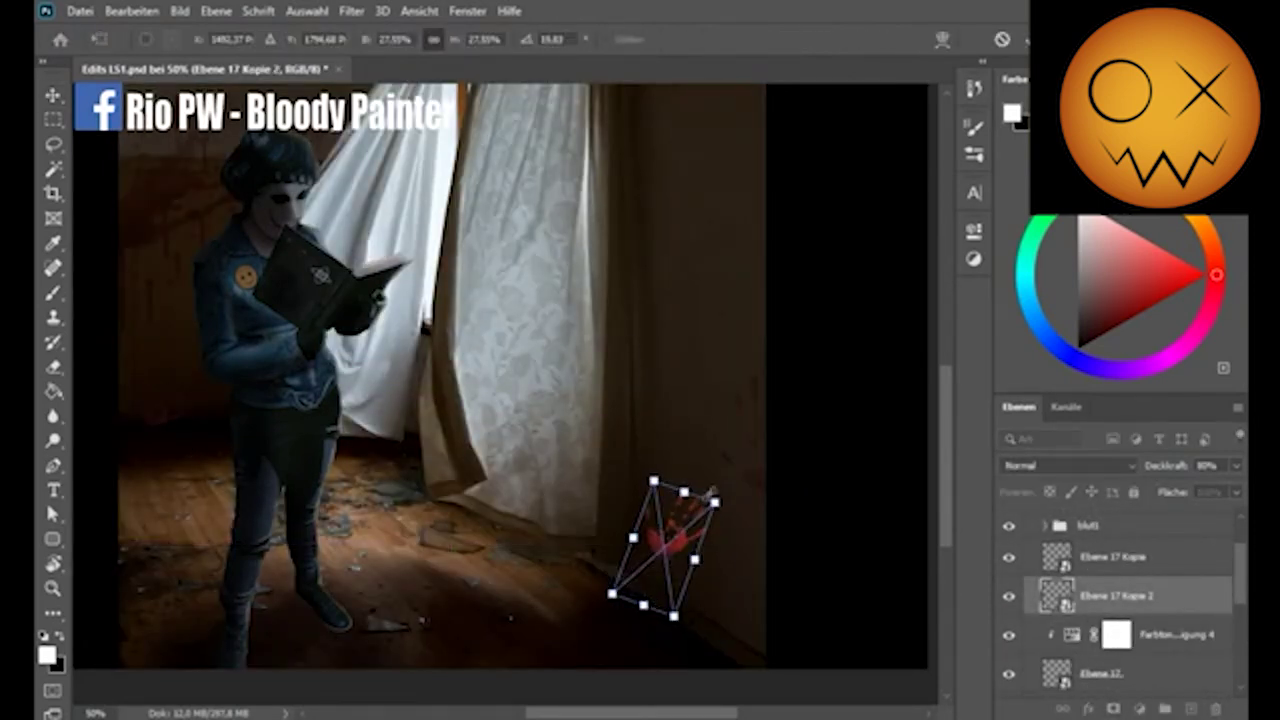
{"action": "mouse_move", "coordinate": [722, 502]}
{"action": "left_mouse_down"}
{"action": "mouse_move", "coordinate": [700, 588]}
{"action": "mouse_move", "coordinate": [670, 594]}
{"action": "left_mouse_up"}
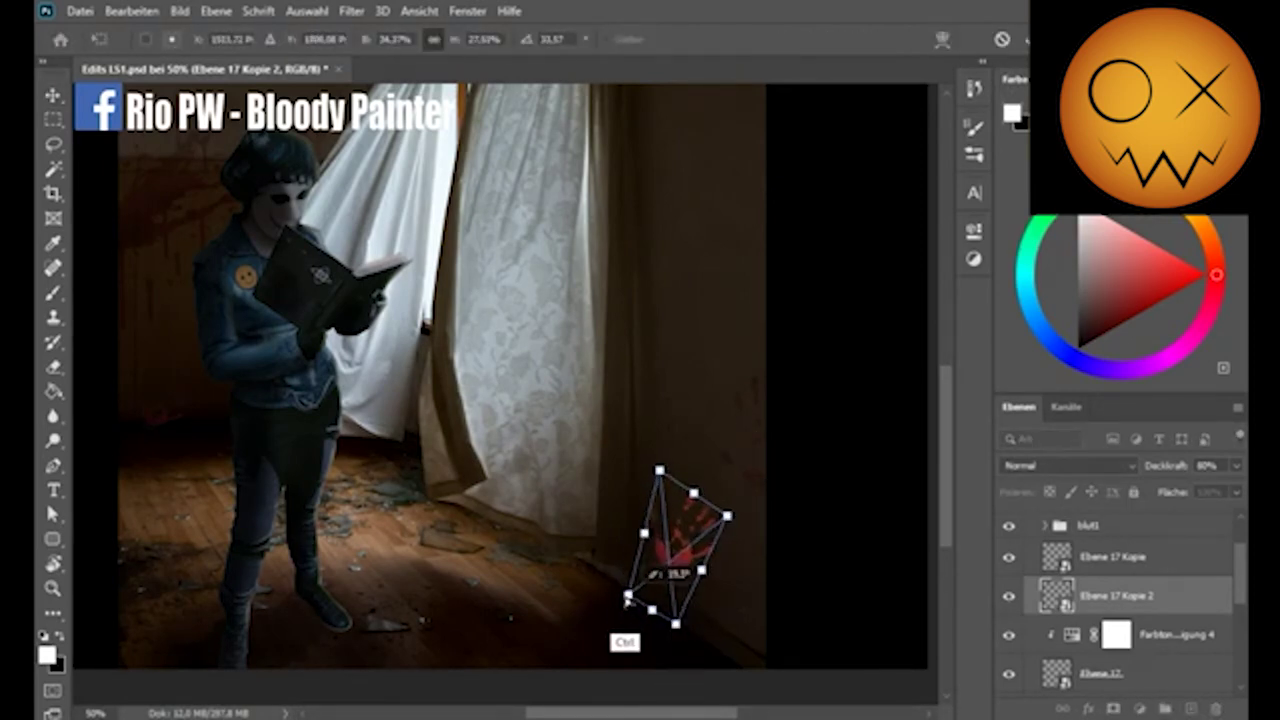
{"action": "key", "text": "ctrl+z"}
{"action": "left_click_drag", "start_coordinate": [690, 480], "coordinate": [684, 508]}
{"action": "key", "text": "Return"}
Blend the second handprint in Ineinanderkopieren and tone it with a clipped Farbton/Sättigung 5
{"action": "left_click", "coordinate": [1068, 465]}
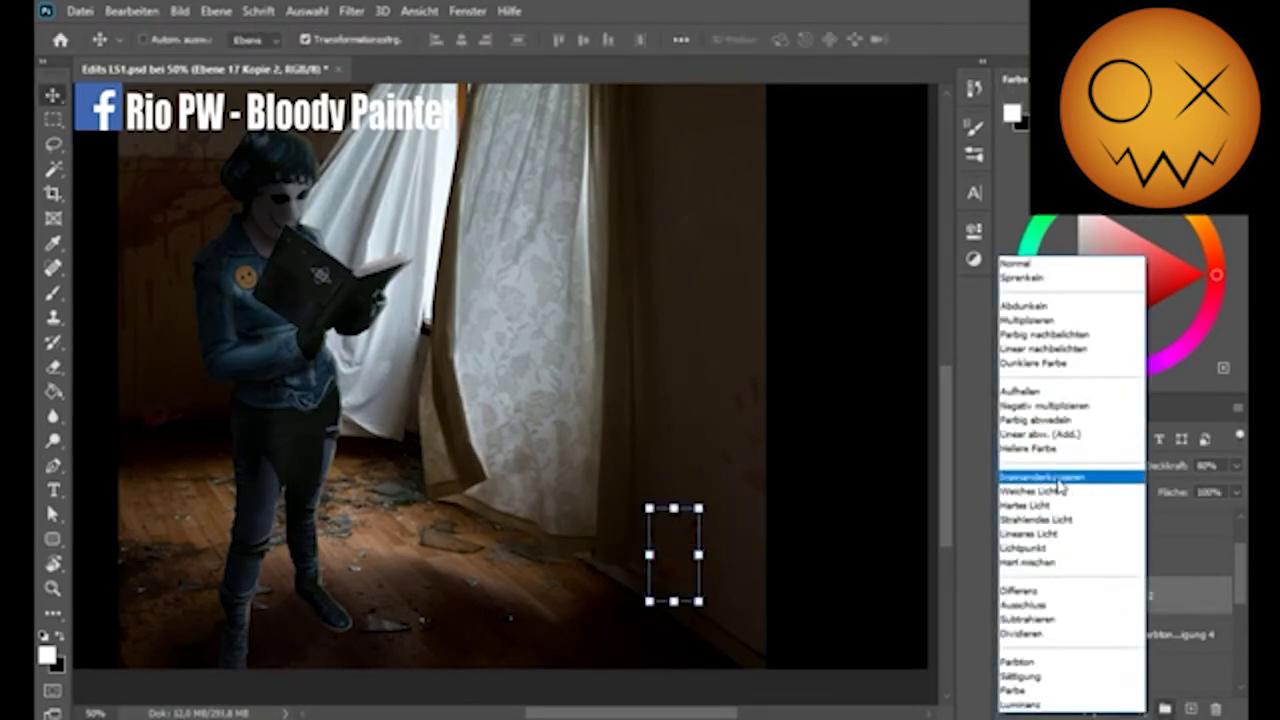
{"action": "left_click", "coordinate": [1112, 480]}
{"action": "left_click", "coordinate": [1235, 466]}
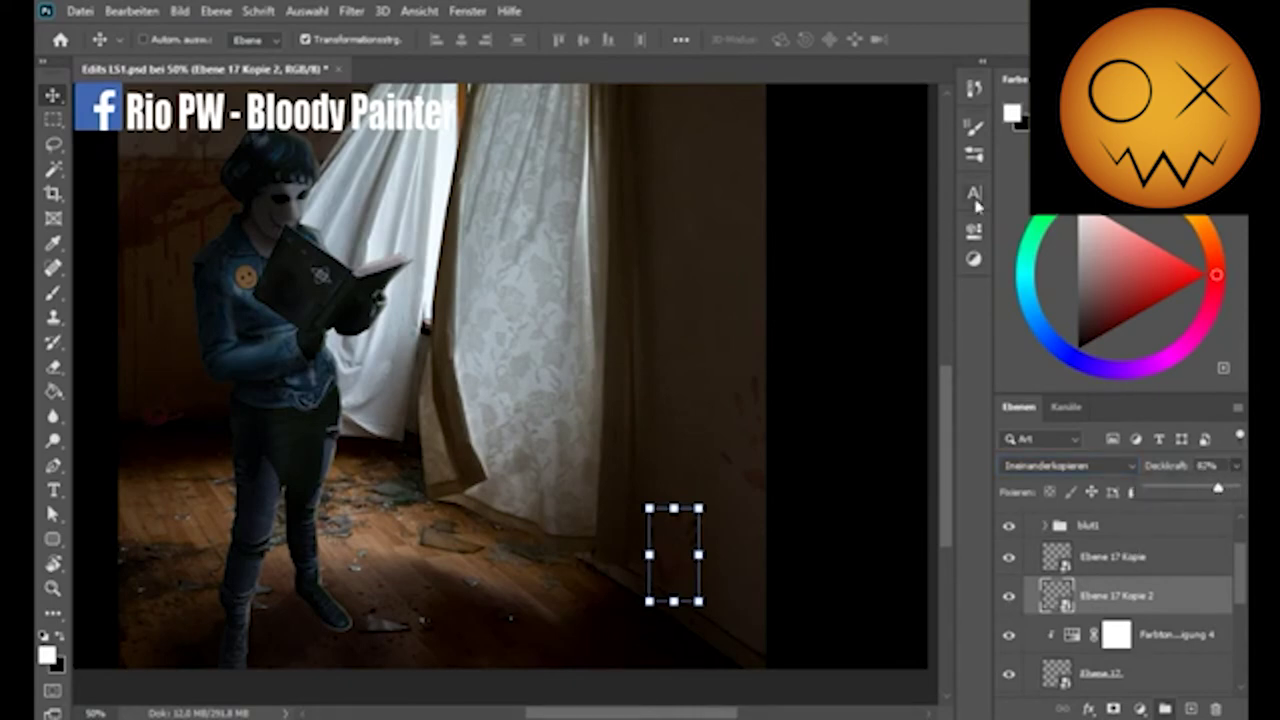
{"action": "key", "text": "ctrl+u"}
{"action": "left_click_drag", "start_coordinate": [828, 383], "coordinate": [836, 390]}
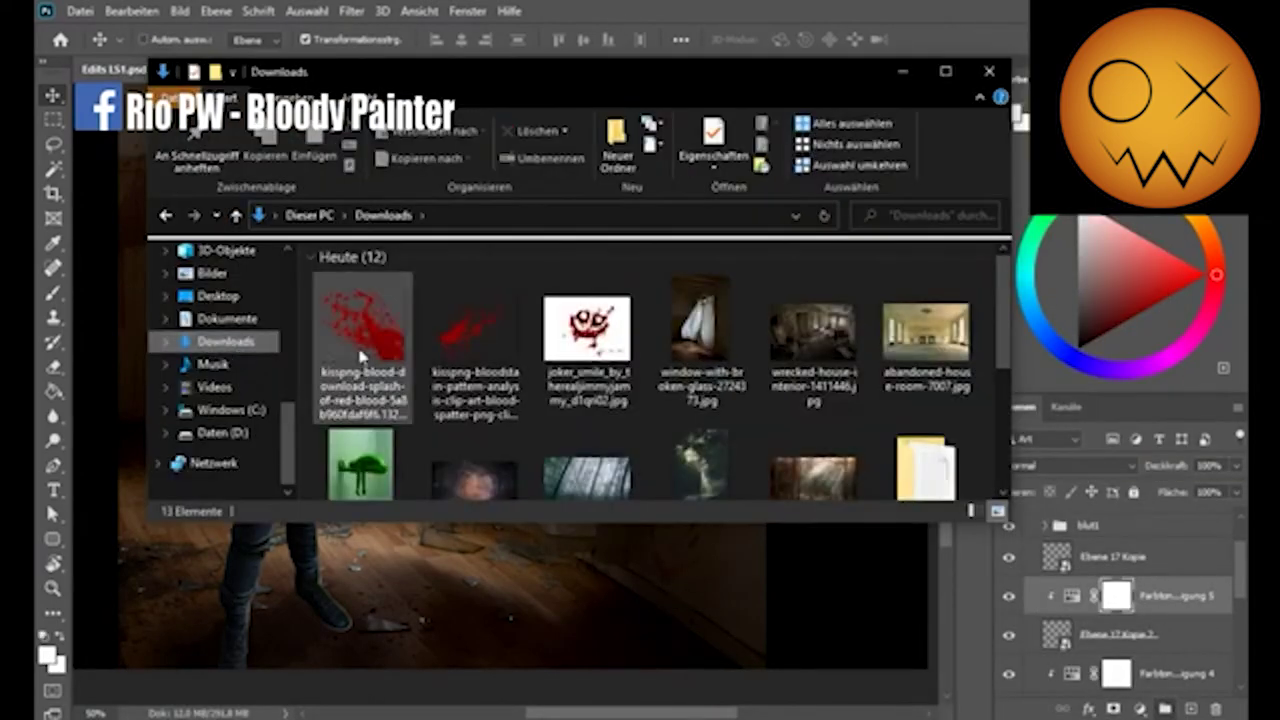
Place the blood-splash PNG and scale, rotate and distort it onto the right wall
{"action": "left_click_drag", "start_coordinate": [443, 322], "coordinate": [676, 229]}
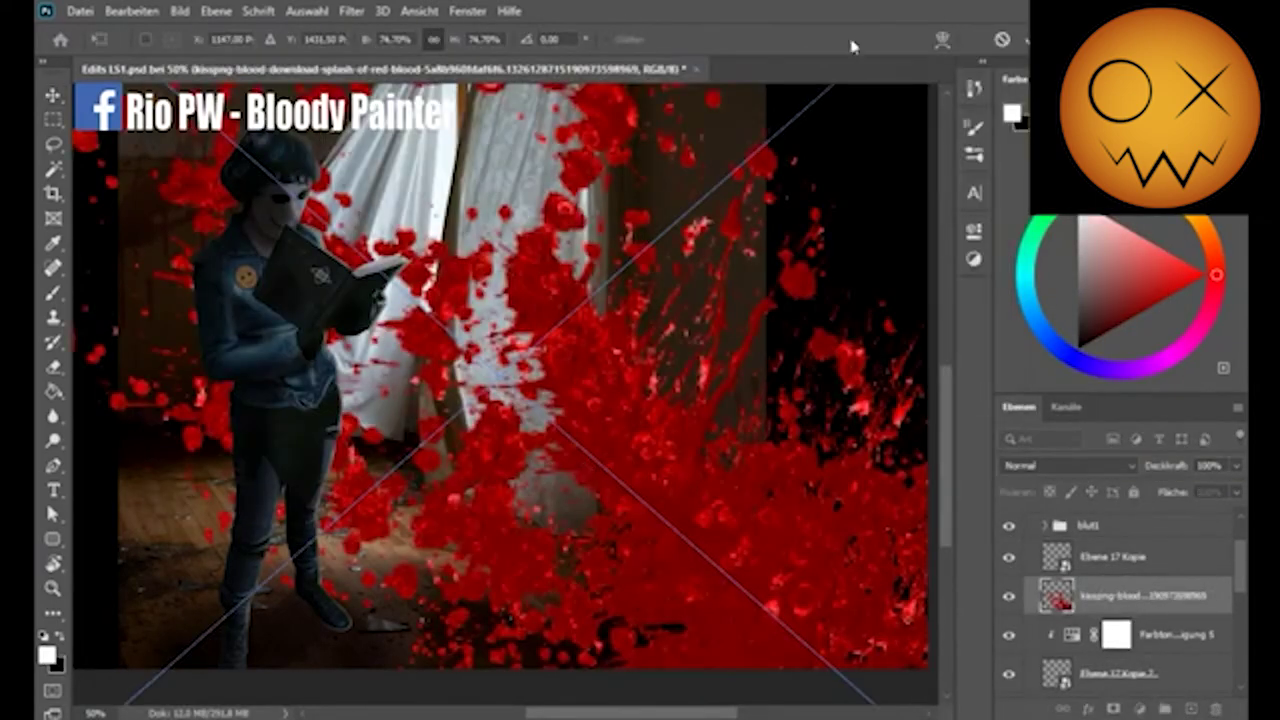
{"action": "key", "text": "ctrl+minus"}
{"action": "mouse_move", "coordinate": [457, 280]}
{"action": "left_mouse_down"}
{"action": "mouse_move", "coordinate": [666, 280]}
{"action": "mouse_move", "coordinate": [630, 230]}
{"action": "left_mouse_up"}
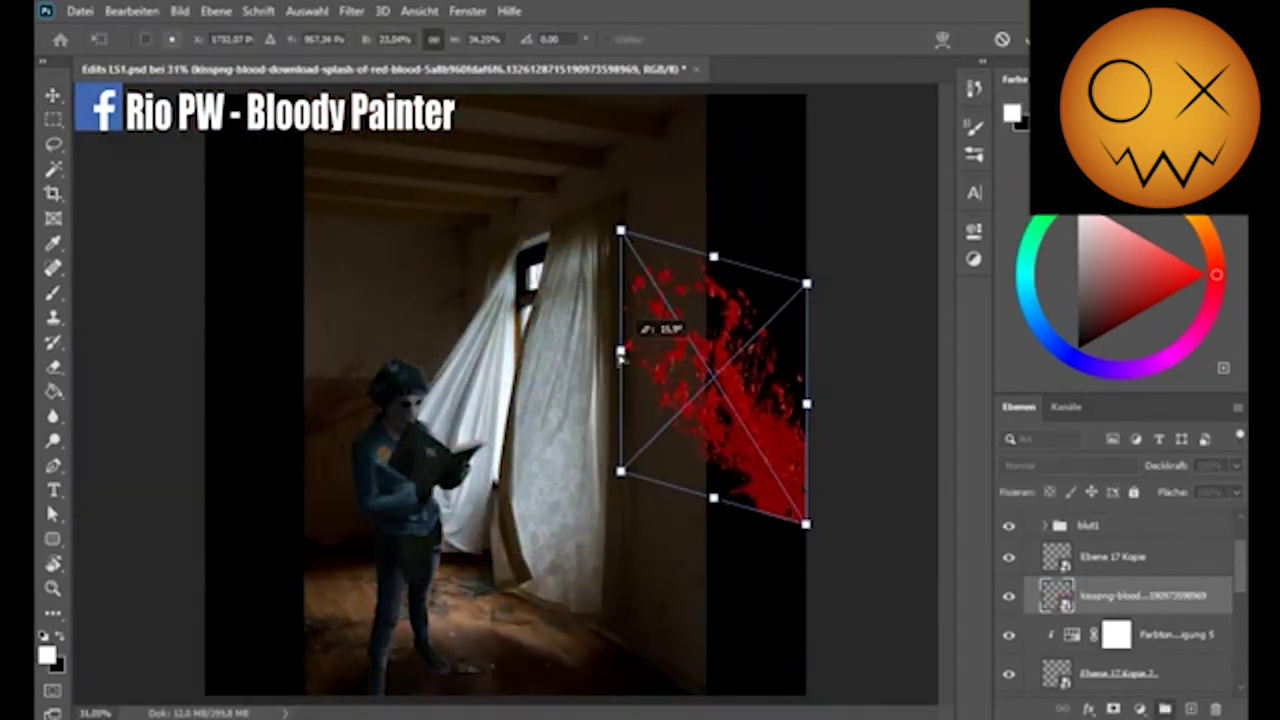
{"action": "left_click_drag", "start_coordinate": [809, 280], "coordinate": [851, 230]}
{"action": "mouse_move", "coordinate": [727, 401]}
{"action": "left_mouse_down"}
{"action": "mouse_move", "coordinate": [725, 455]}
{"action": "mouse_move", "coordinate": [640, 470]}
{"action": "left_mouse_up"}
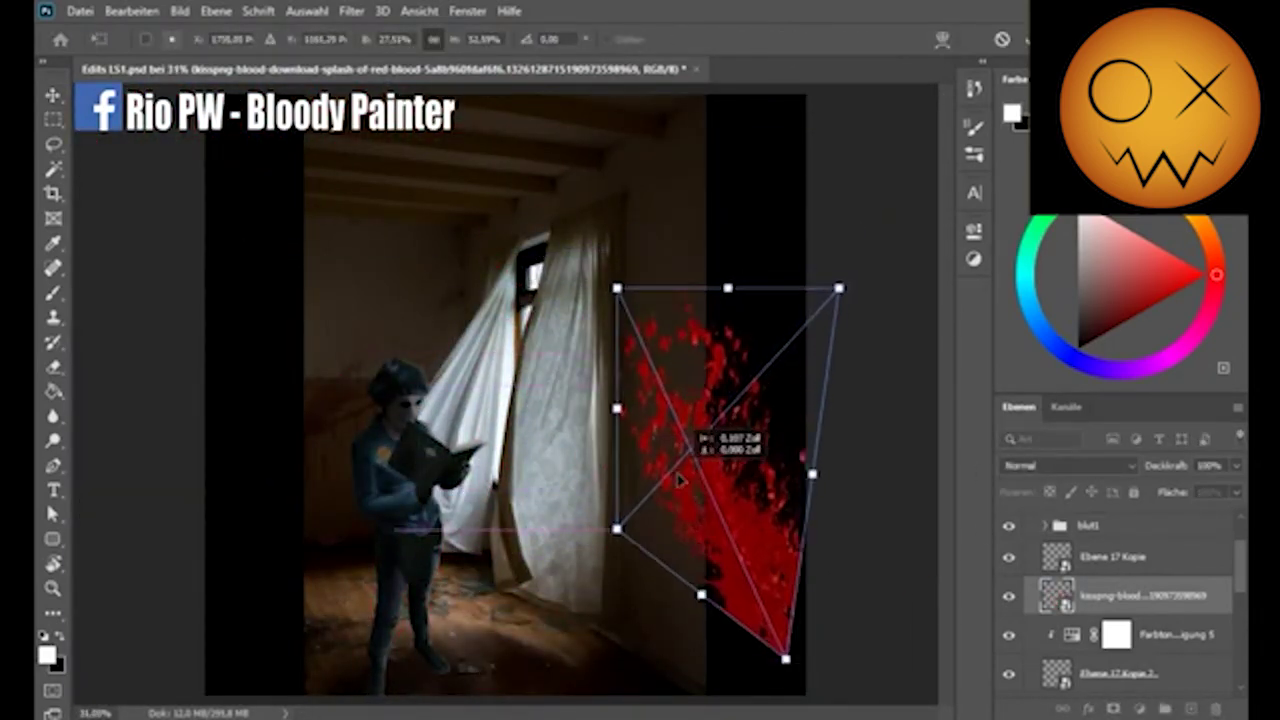
{"action": "left_click_drag", "start_coordinate": [640, 300], "coordinate": [680, 270]}
{"action": "mouse_move", "coordinate": [822, 469]}
{"action": "left_mouse_down"}
{"action": "mouse_move", "coordinate": [800, 490]}
{"action": "mouse_move", "coordinate": [663, 371]}
{"action": "mouse_move", "coordinate": [636, 400]}
{"action": "left_mouse_up"}
{"action": "key", "text": "Return"}
Set the splash to Multiplizieren and brighten it with a clipped Farbton/Sättigung adjustment
{"action": "left_click", "coordinate": [1067, 465]}
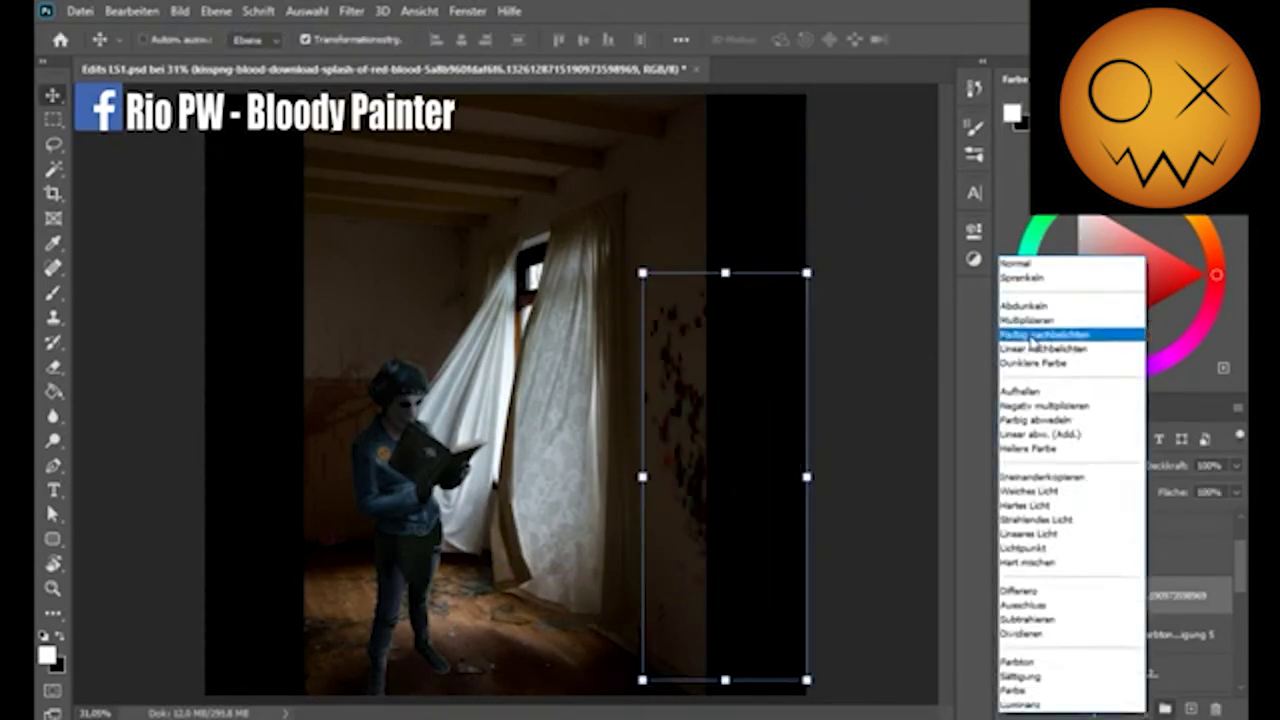
{"action": "left_click", "coordinate": [1040, 317]}
{"action": "left_click_drag", "start_coordinate": [770, 657], "coordinate": [720, 537]}
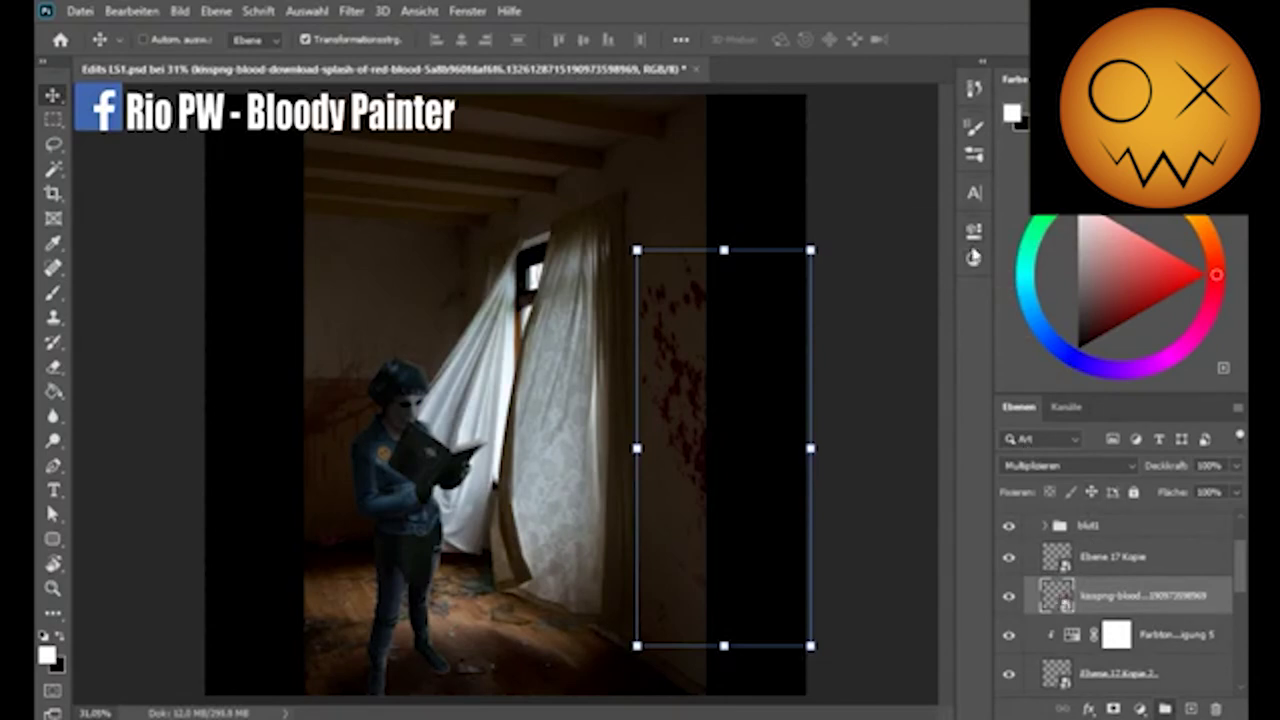
{"action": "left_click_drag", "start_coordinate": [829, 397], "coordinate": [873, 386]}
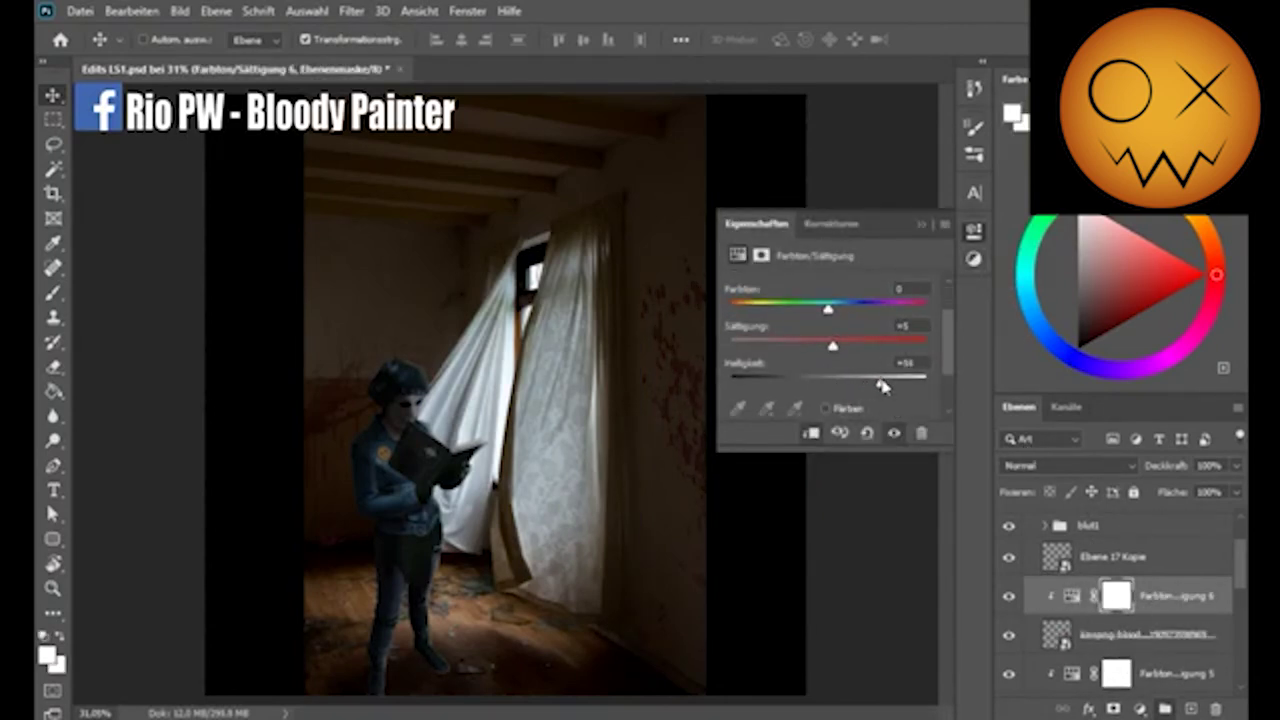
{"action": "left_click", "coordinate": [921, 223]}
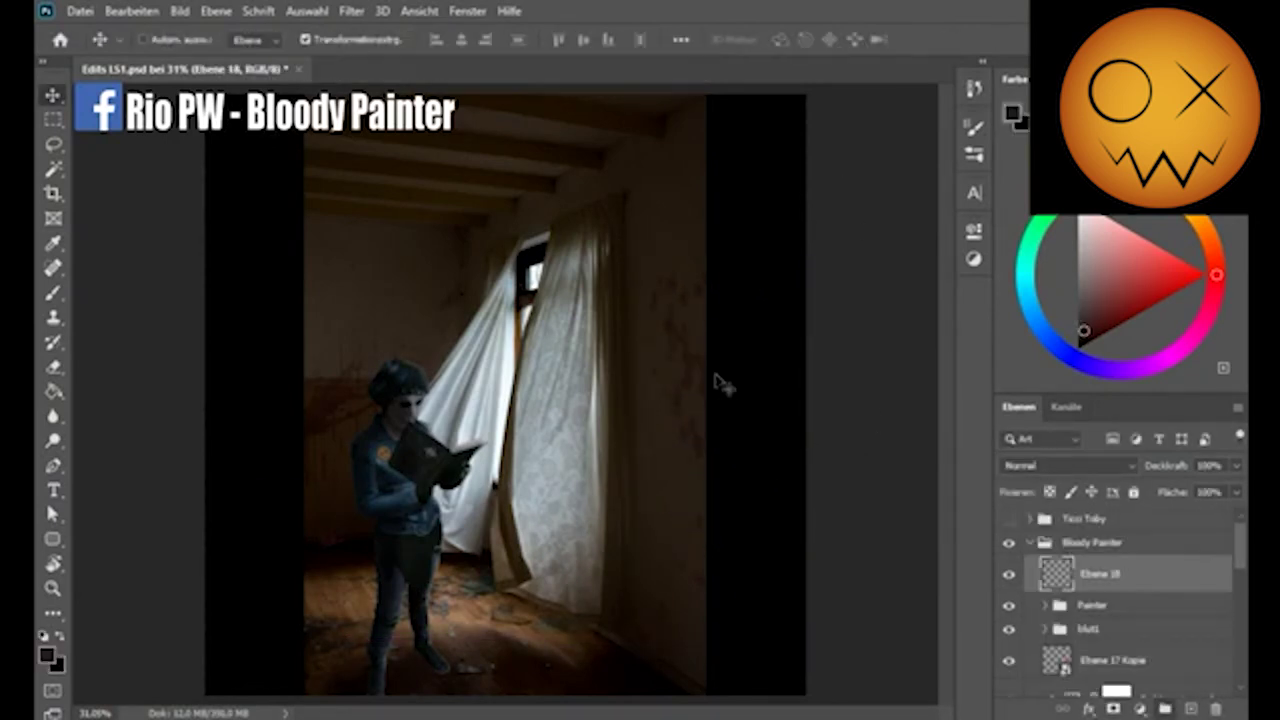
{"action": "key", "text": "b"}
{"action": "right_click", "coordinate": [722, 383]}
Paint dark corners on Ebene 18 in Multiplizieren mode and lower its opacity
{"action": "left_click", "coordinate": [1068, 465]}
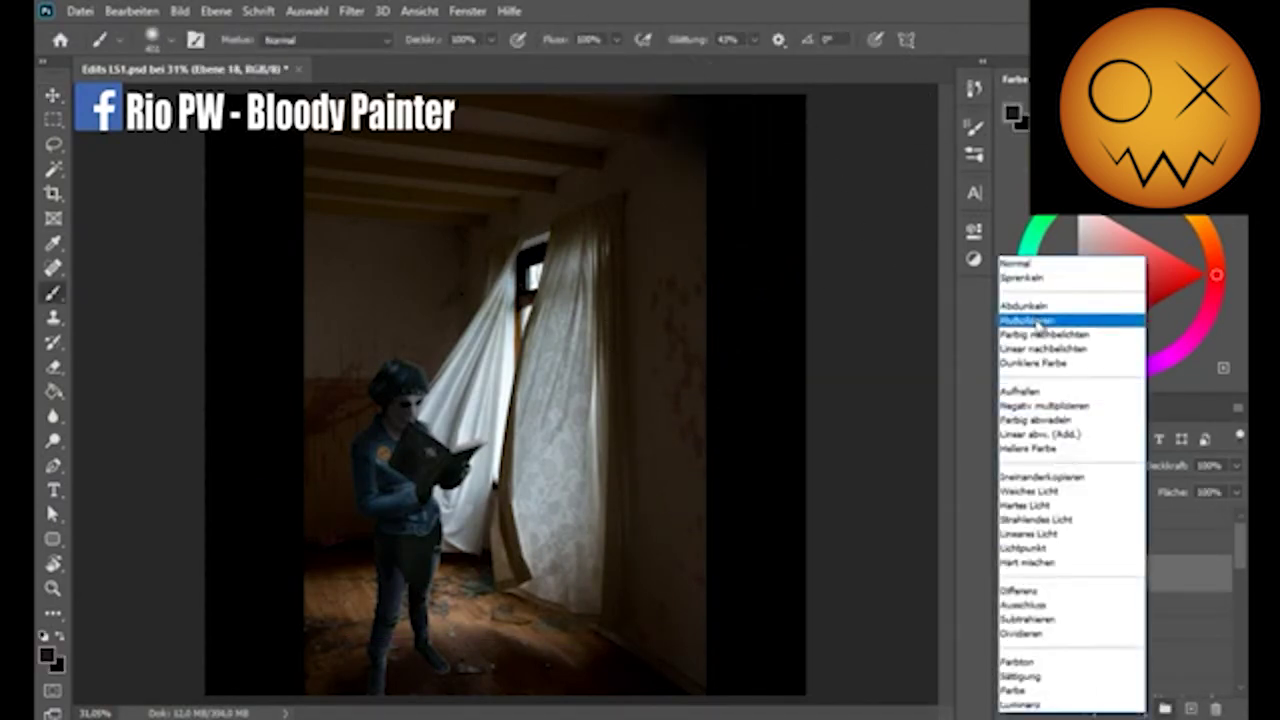
{"action": "left_click", "coordinate": [1070, 317]}
{"action": "left_click_drag", "start_coordinate": [690, 175], "coordinate": [680, 380]}
{"action": "left_click", "coordinate": [714, 294], "text": "alt"}
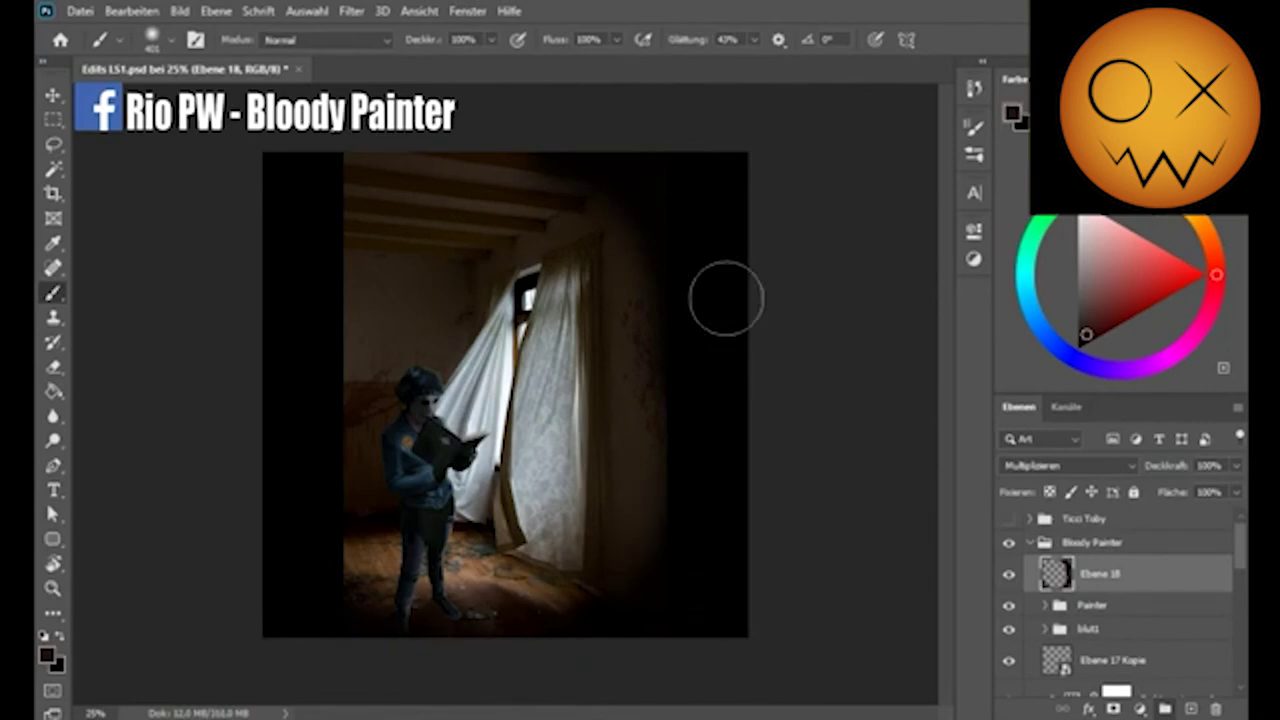
{"action": "left_click_drag", "start_coordinate": [350, 620], "coordinate": [400, 200]}
{"action": "left_click_drag", "start_coordinate": [300, 440], "coordinate": [370, 600]}
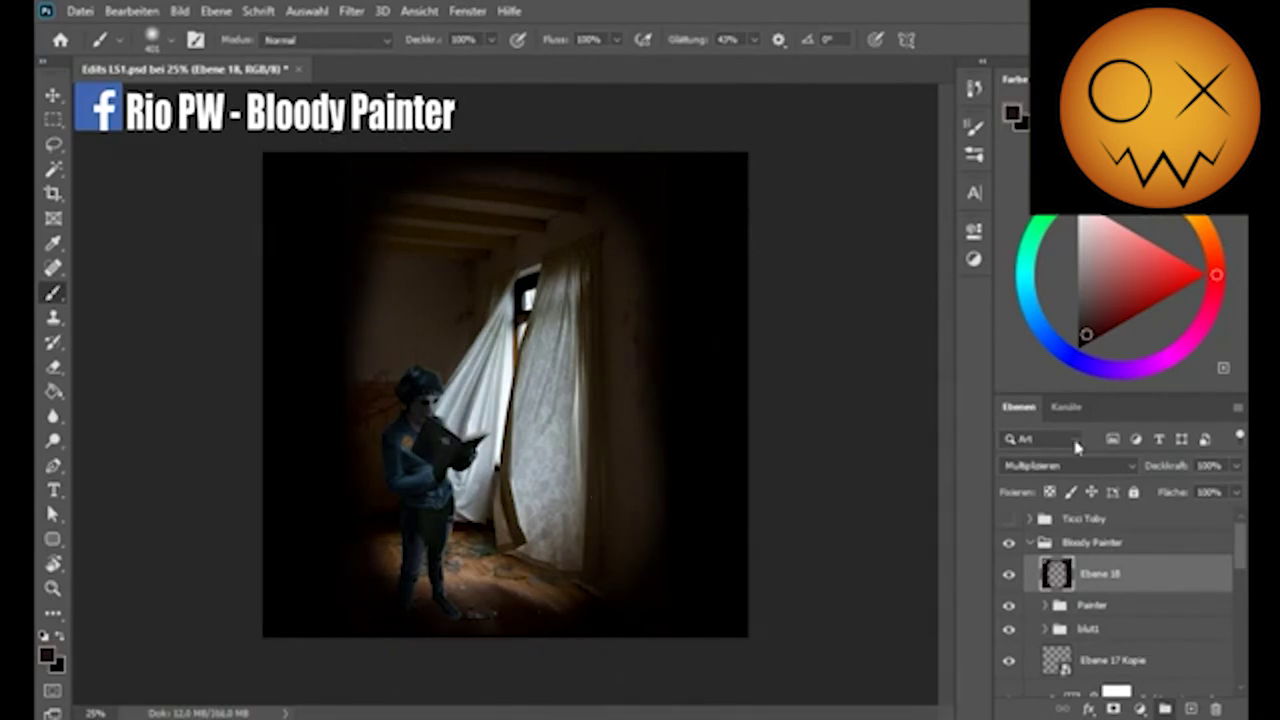
{"action": "left_click_drag", "start_coordinate": [1236, 465], "coordinate": [1197, 491]}
Add Ebene 19 in Multiplizieren mode and set the brush opacity to 80%
{"action": "left_click", "coordinate": [1190, 708]}
{"action": "left_click", "coordinate": [1068, 465]}
{"action": "left_click", "coordinate": [1030, 297]}
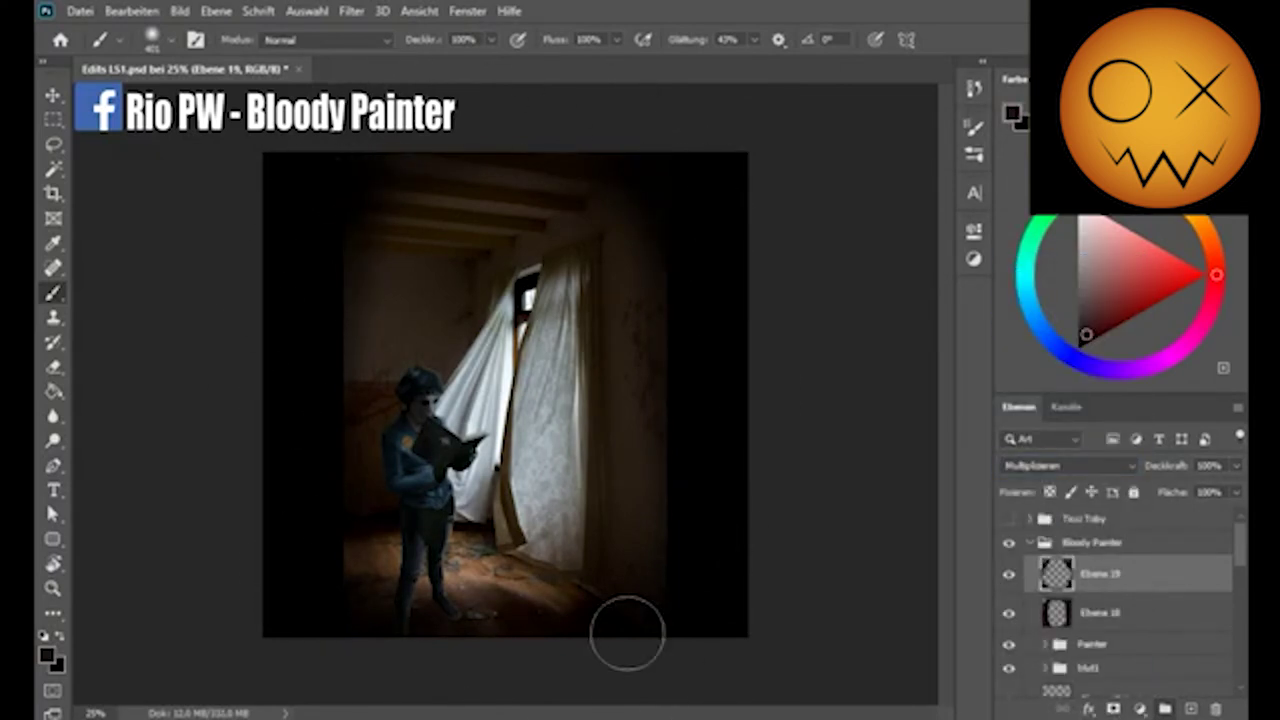
{"action": "key", "text": "alt+bracketleft"}
{"action": "key", "text": "8"}
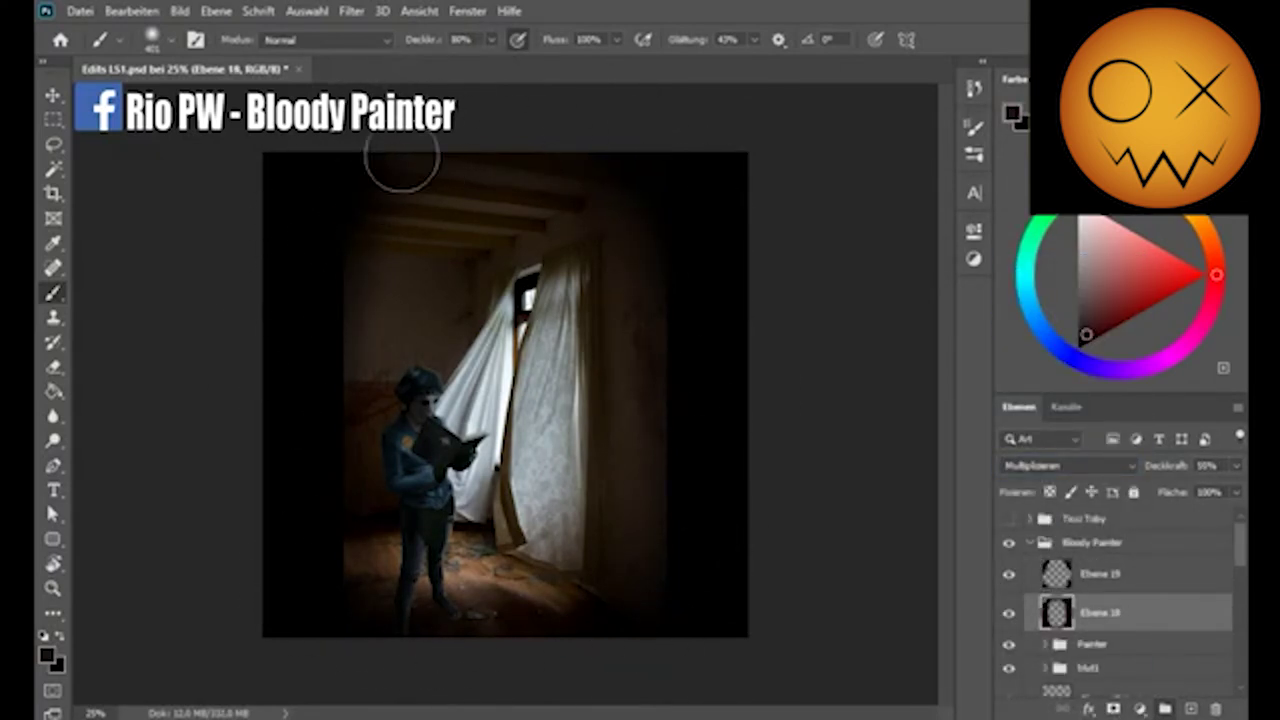